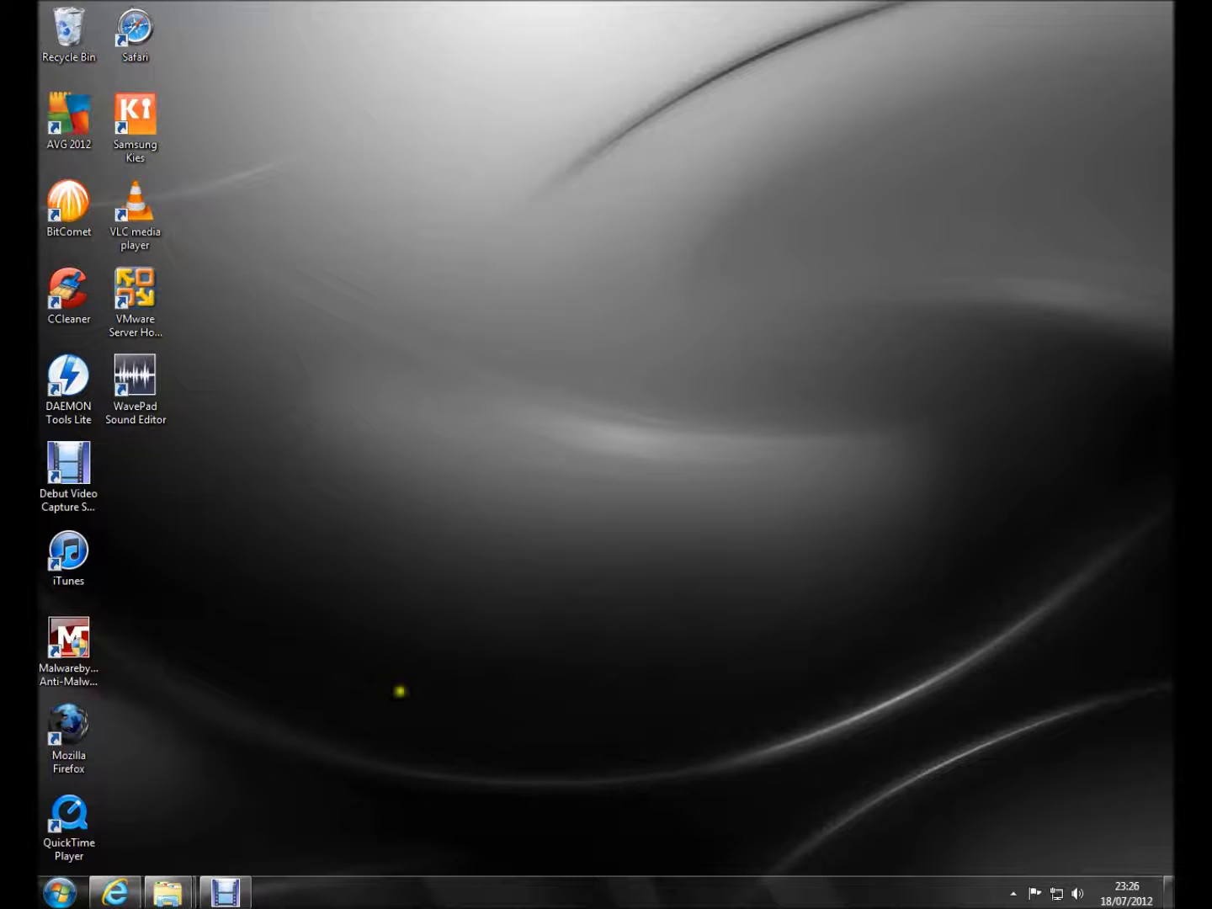
Open the desktop's personalization settings to view the desktop background option, and close the window again
right_click(341, 718)
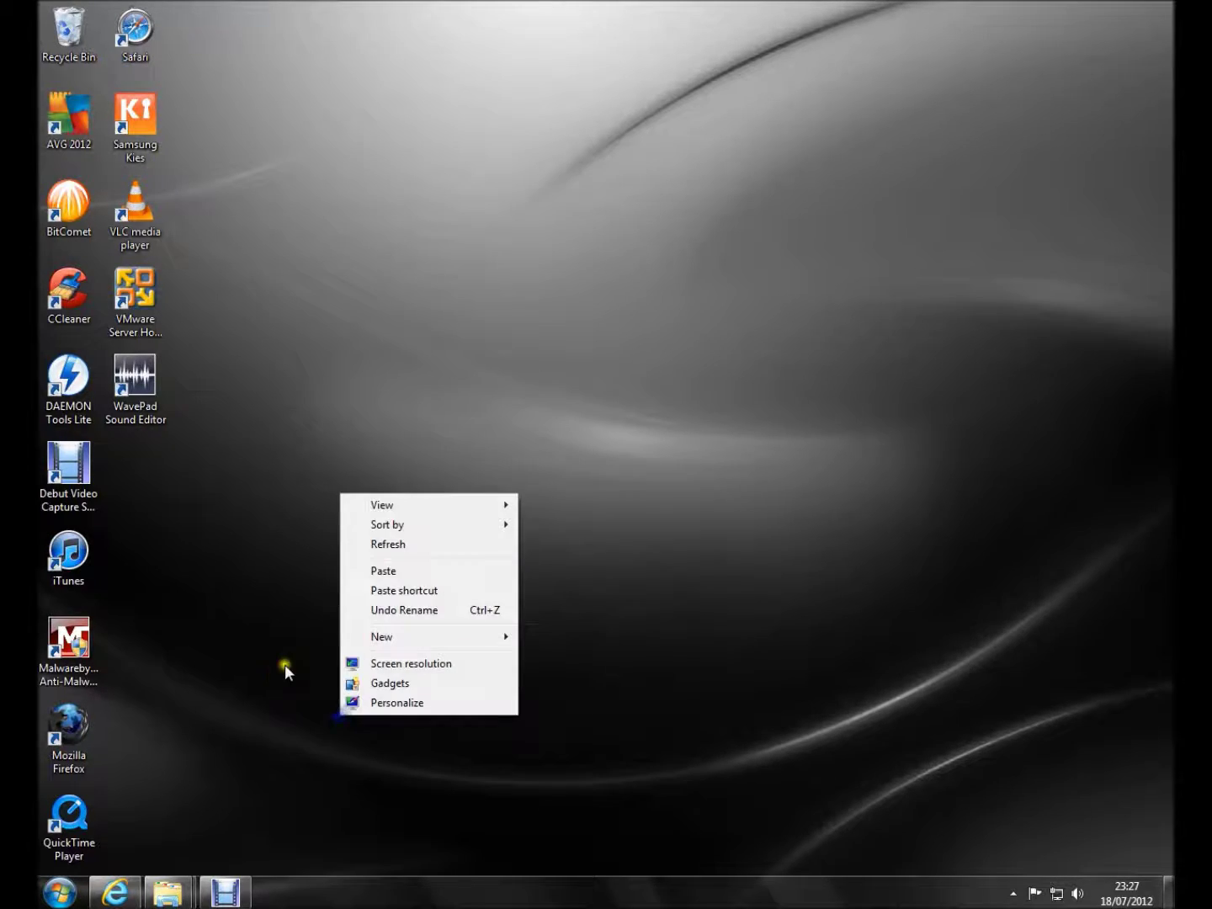
click(438, 702)
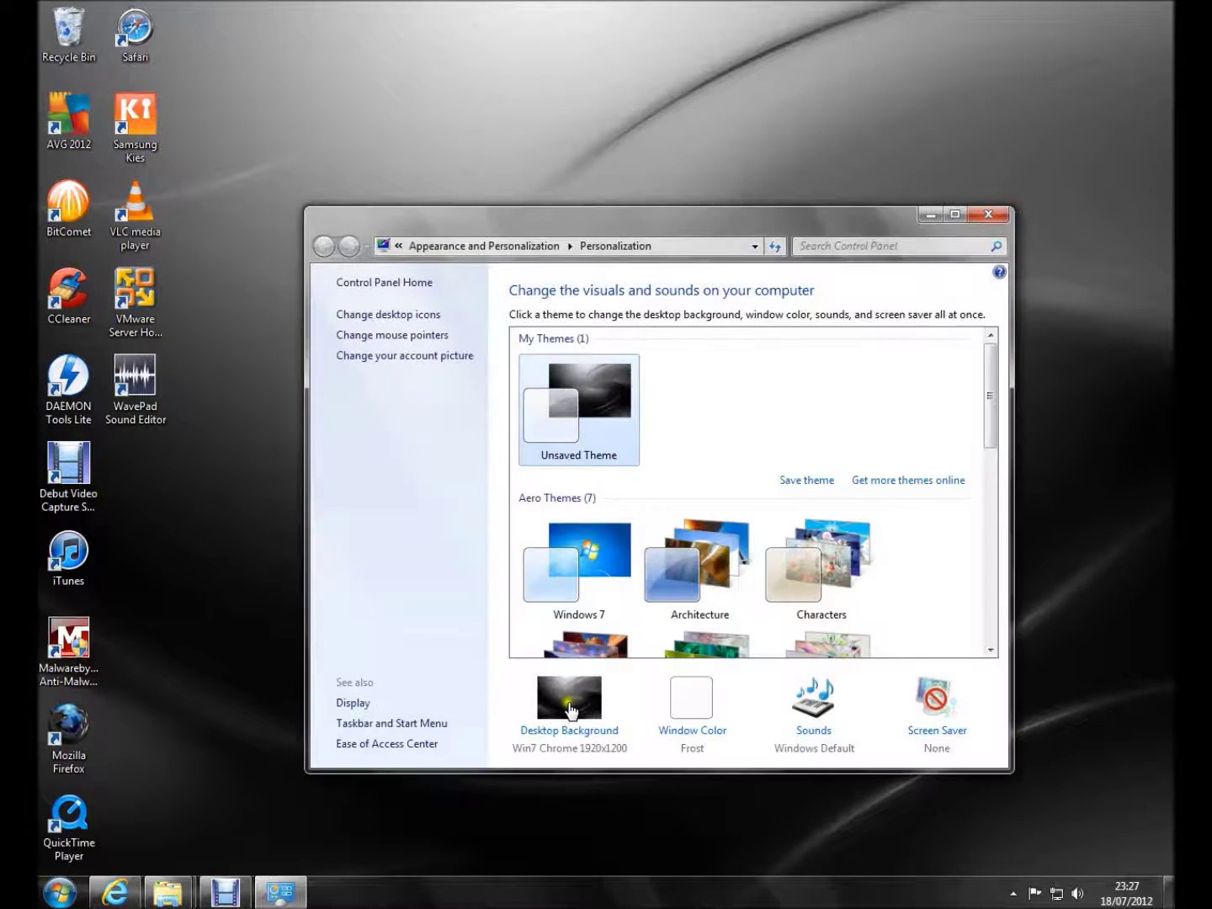
click(994, 216)
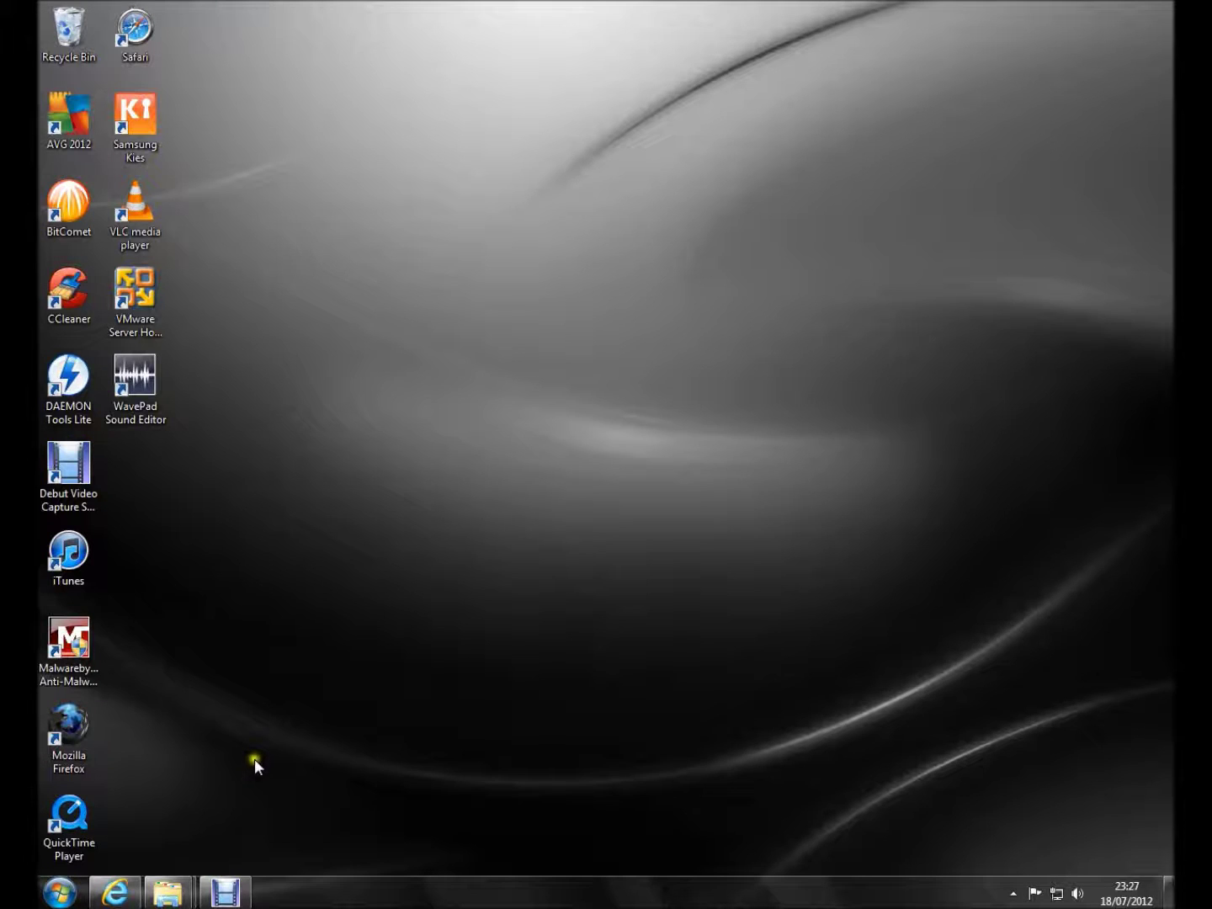
Launch the Registry Editor by running regedit and allow it to start
click(59, 892)
click(134, 847)
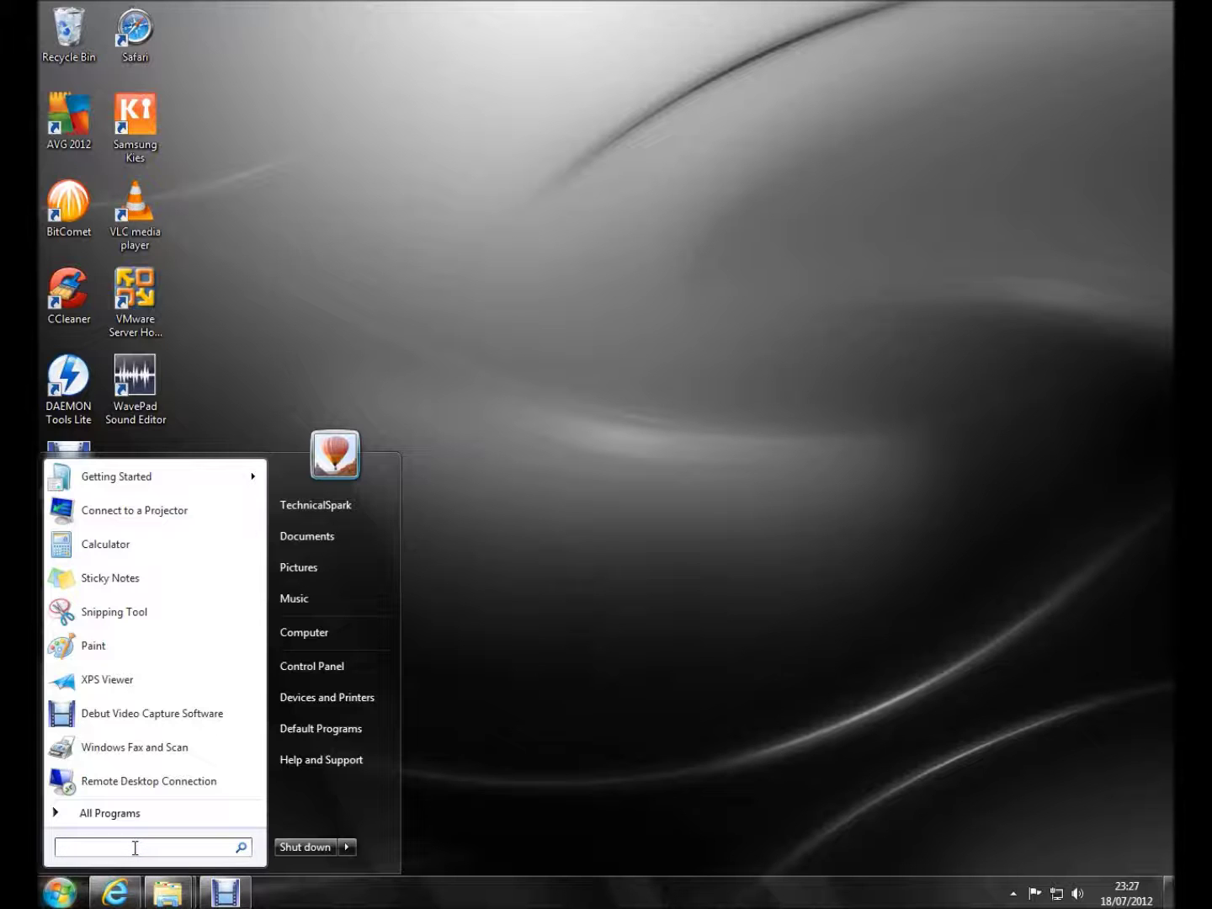
text(regedit)
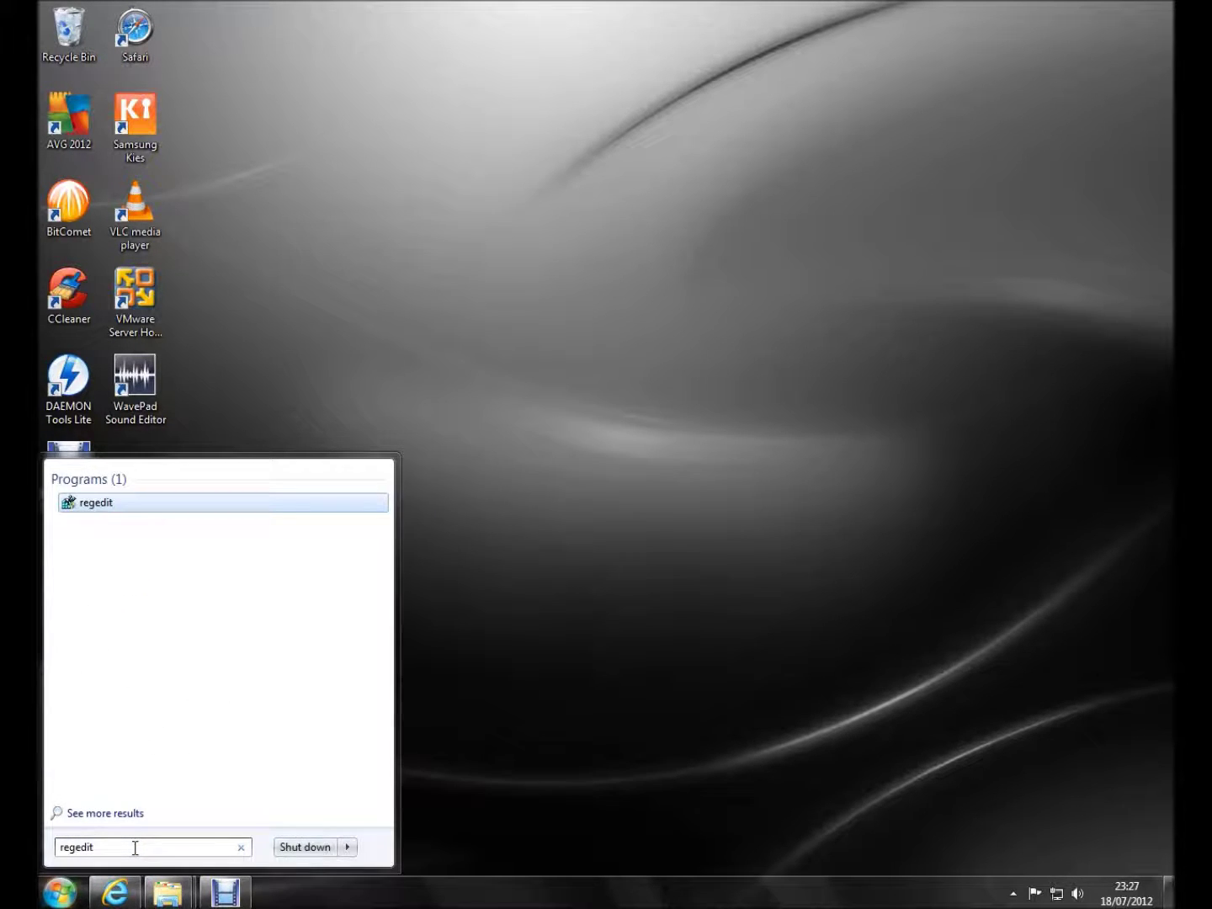
key(Return)
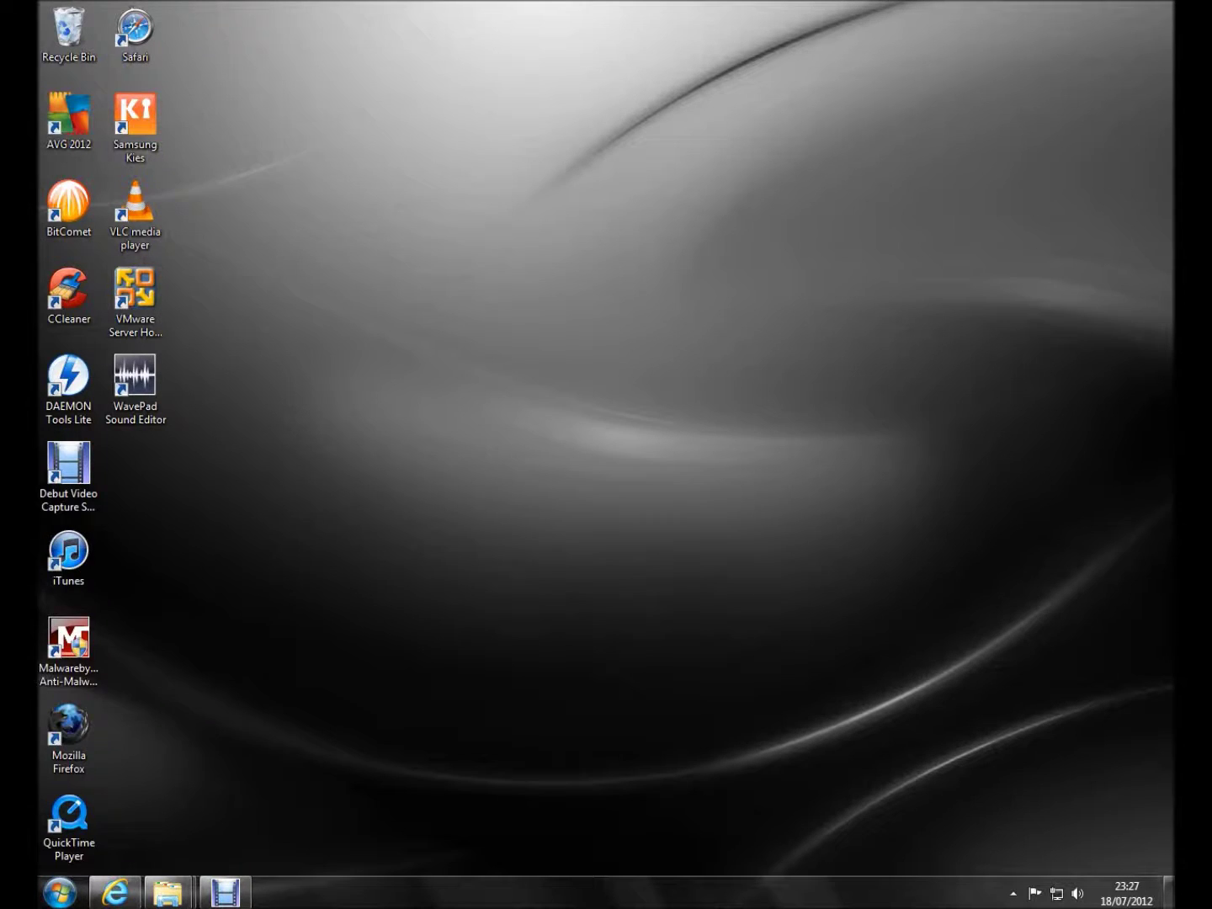
click(351, 681)
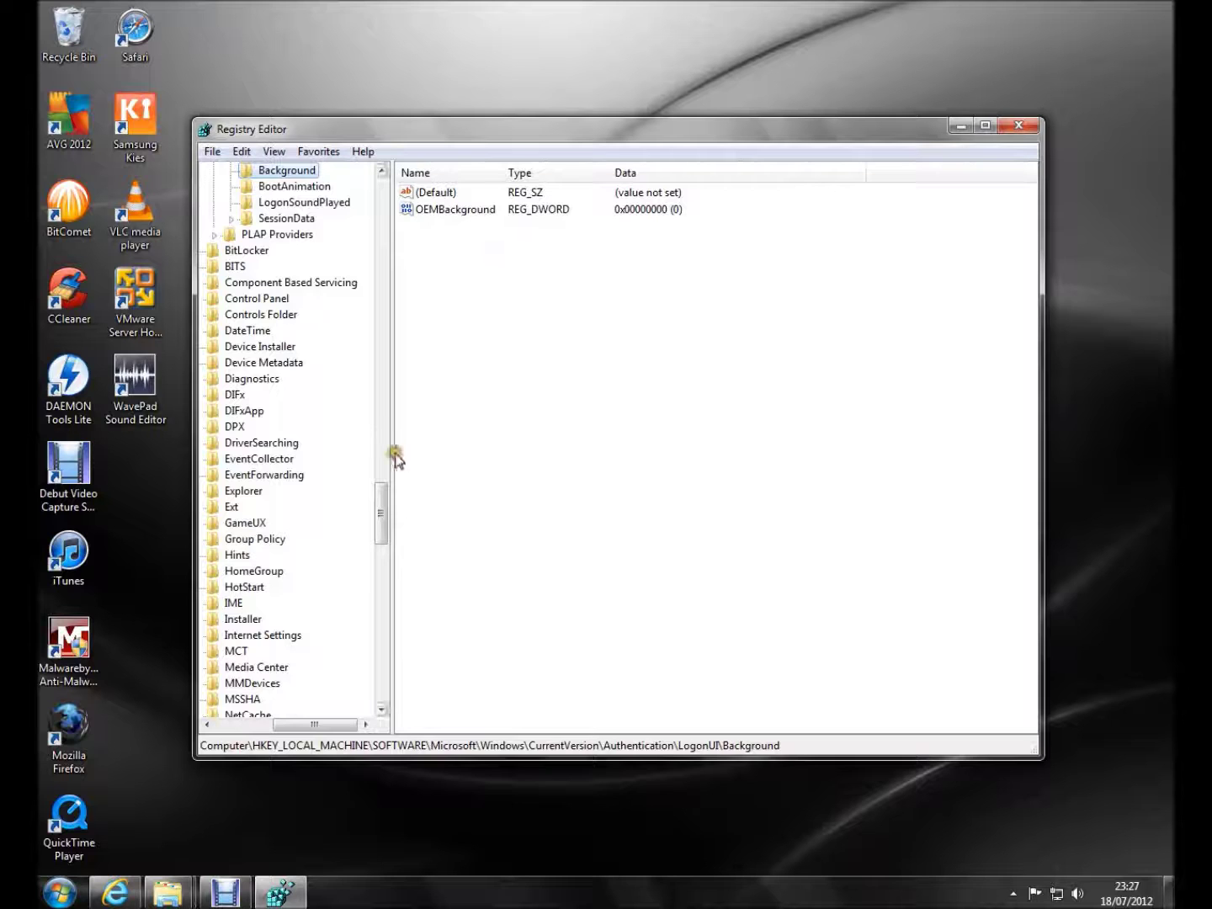
Go back to the root of the registry tree and collapse the HKEY_LOCAL_MACHINE hive
drag(515, 134, 534, 145)
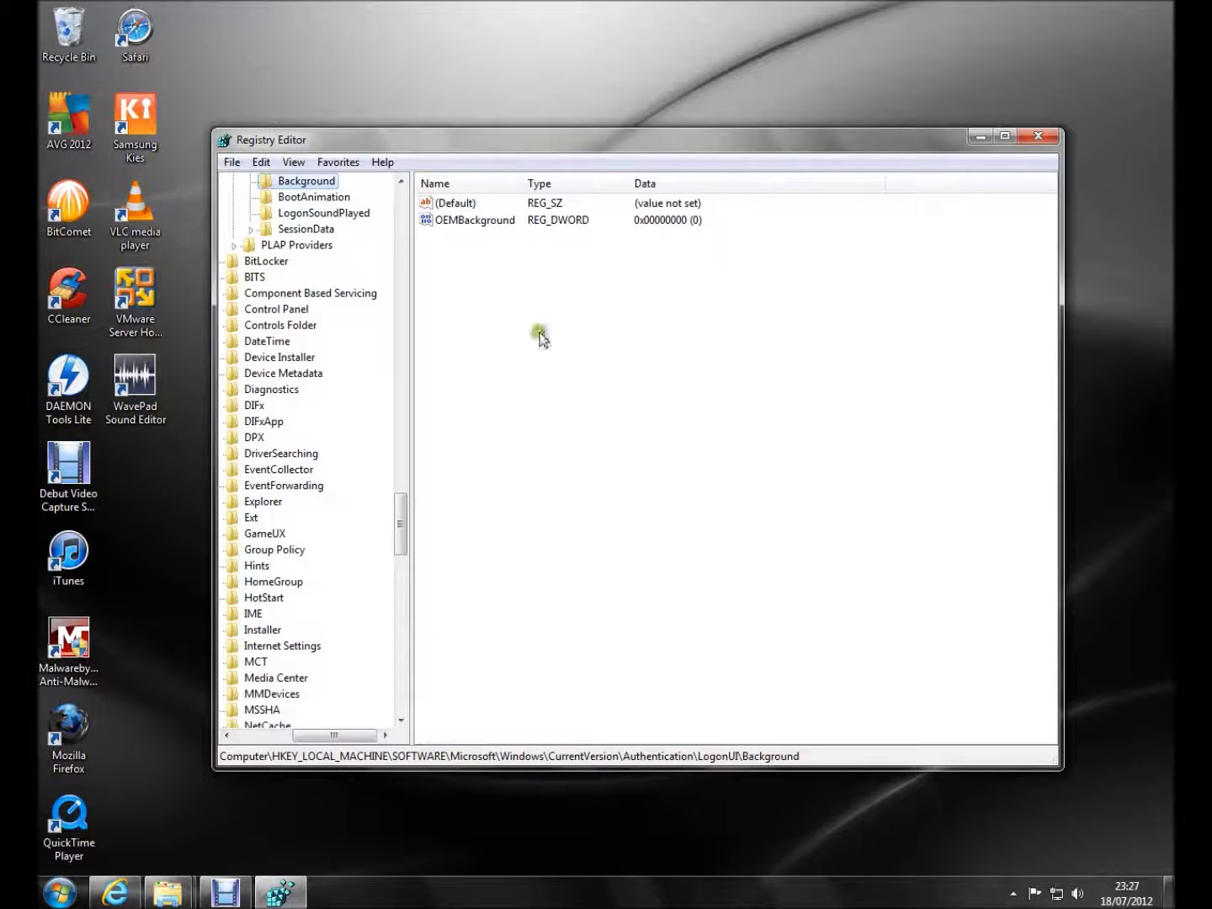
drag(350, 731, 322, 738)
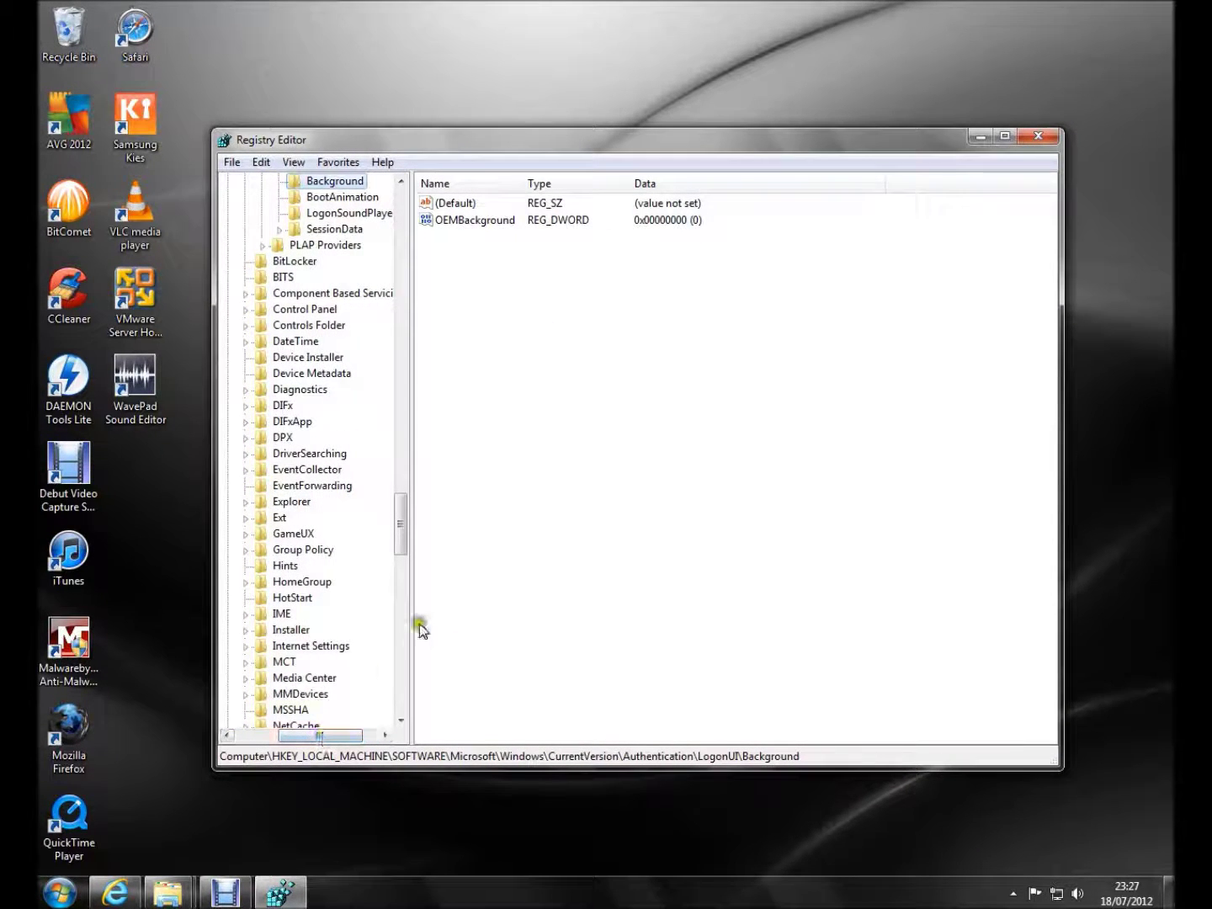
drag(412, 599, 422, 599)
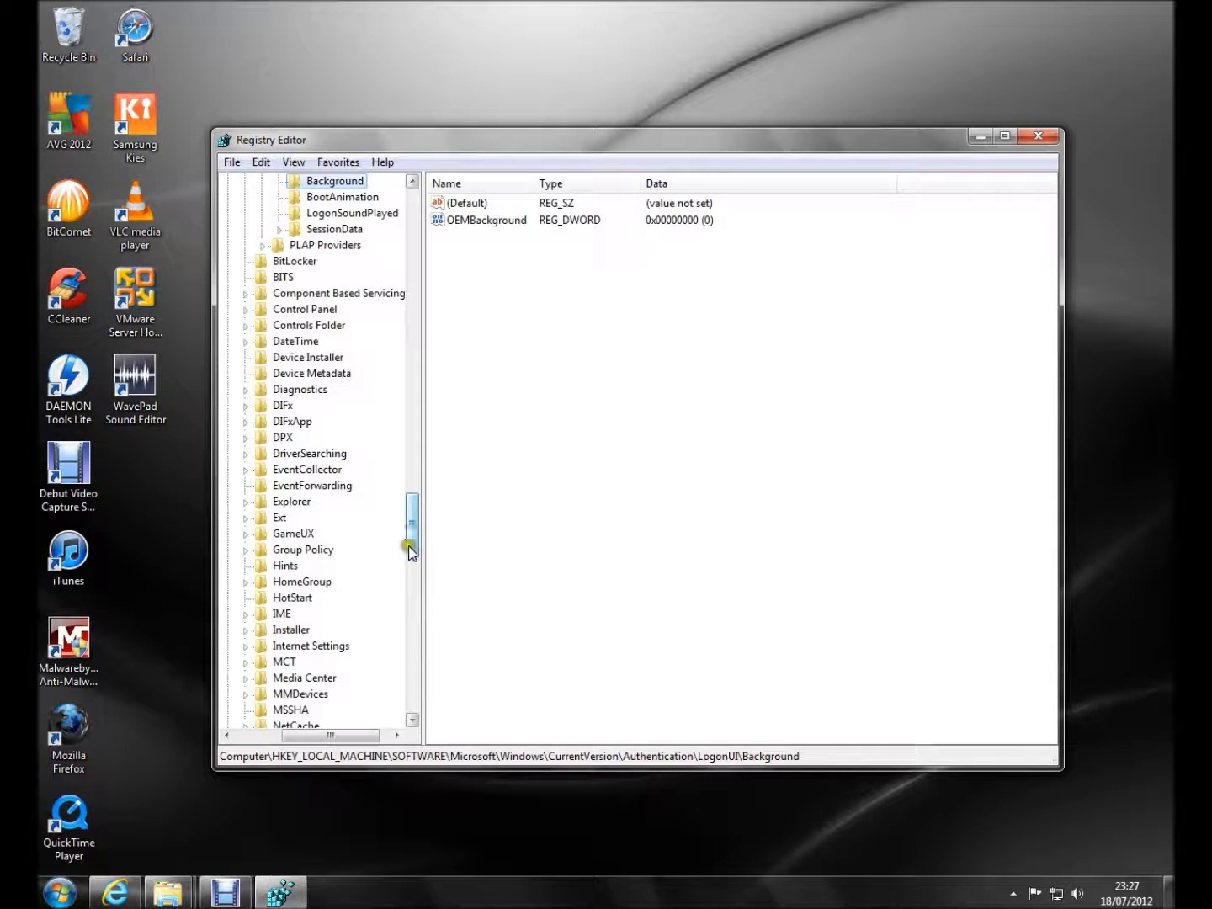
drag(409, 544, 413, 503)
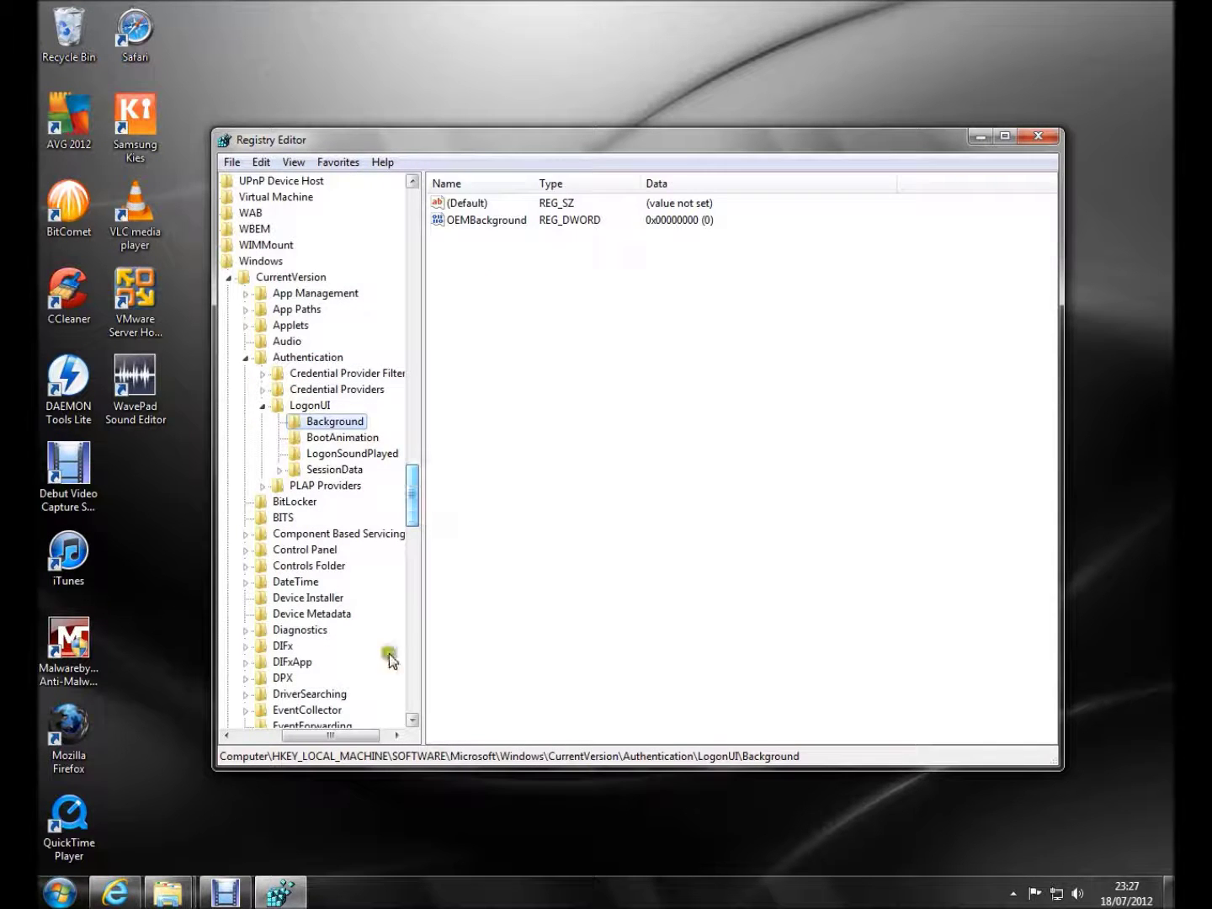
drag(335, 733, 312, 728)
drag(412, 518, 423, 242)
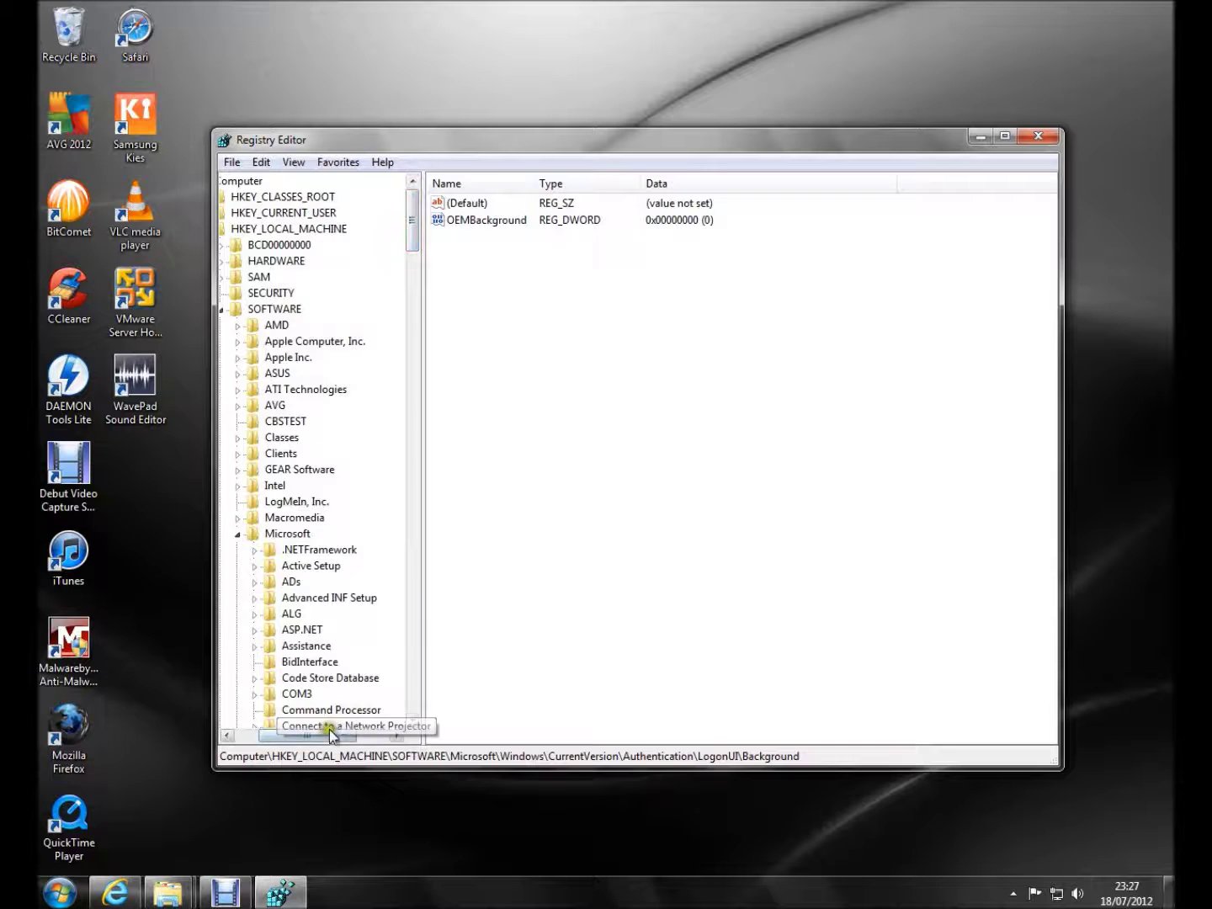
drag(326, 735, 316, 737)
double_click(255, 229)
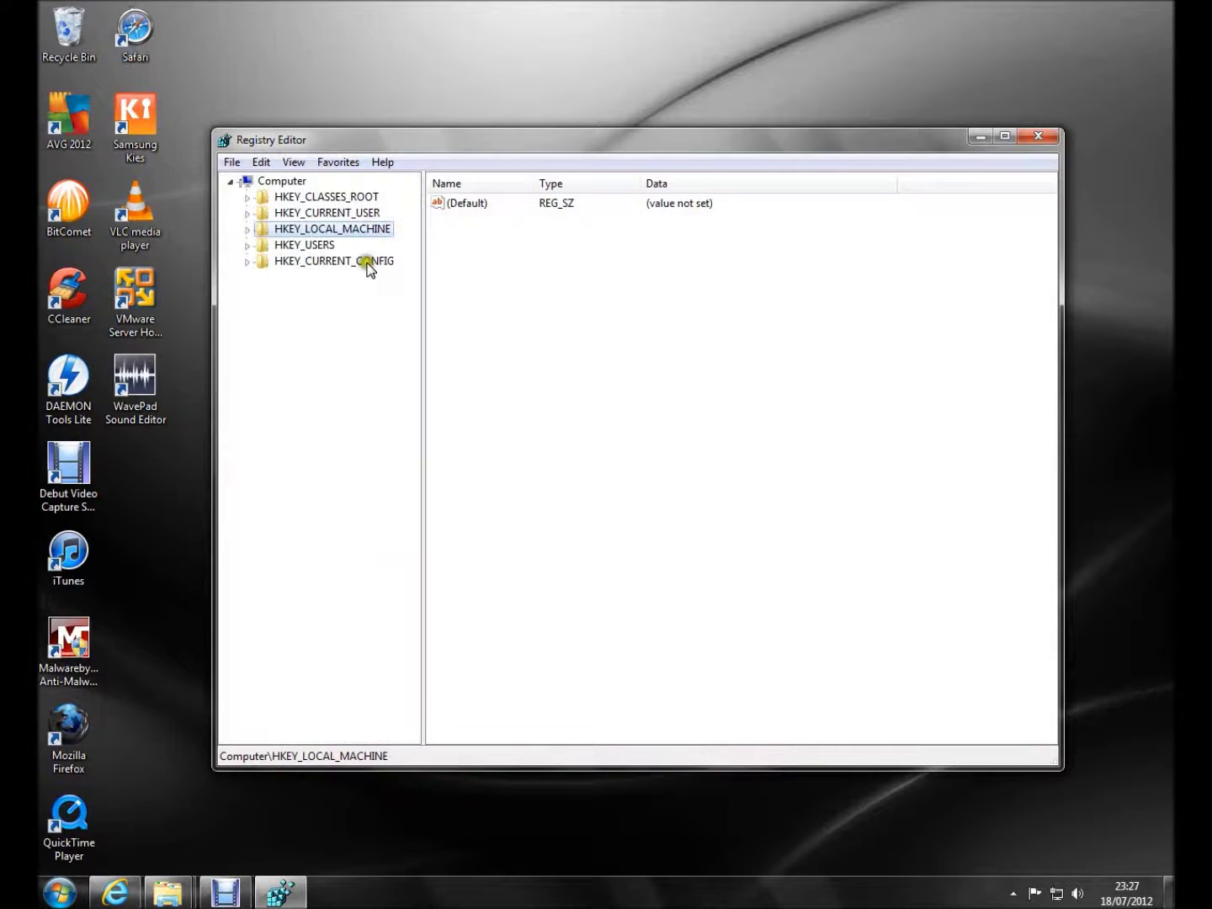
Search the HKEY_LOCAL_MACHINE hive for "oembackground" in keys, values and data
right_click(312, 229)
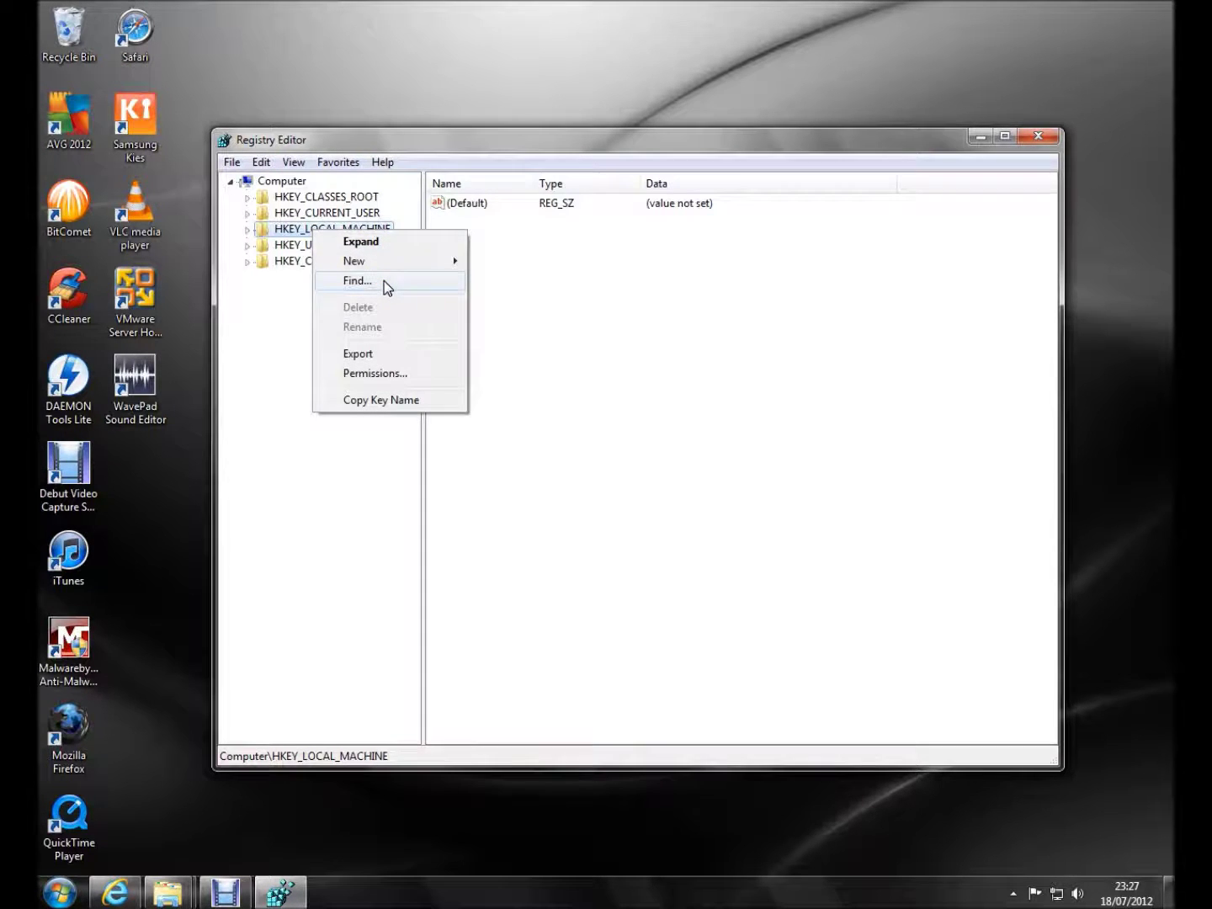
click(384, 281)
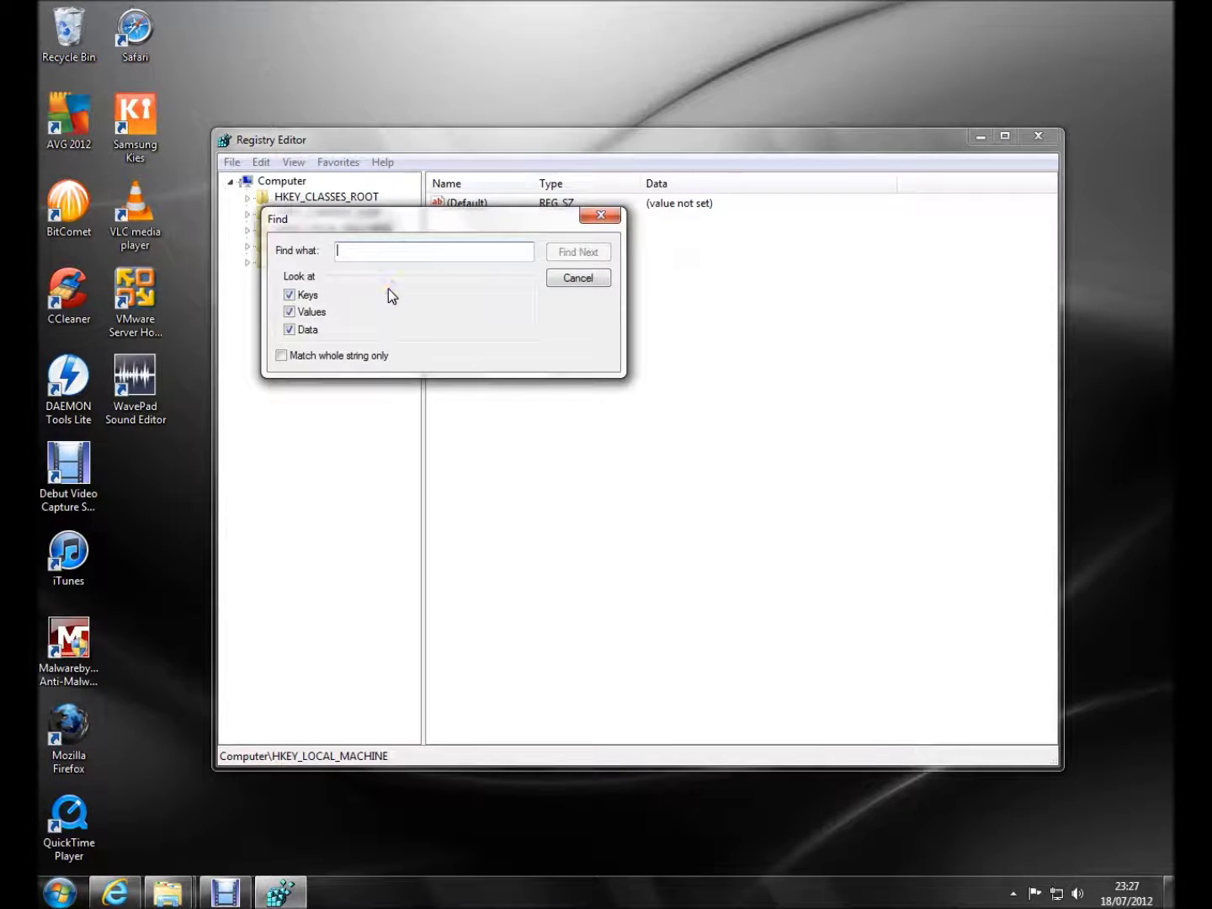
text(oemb)
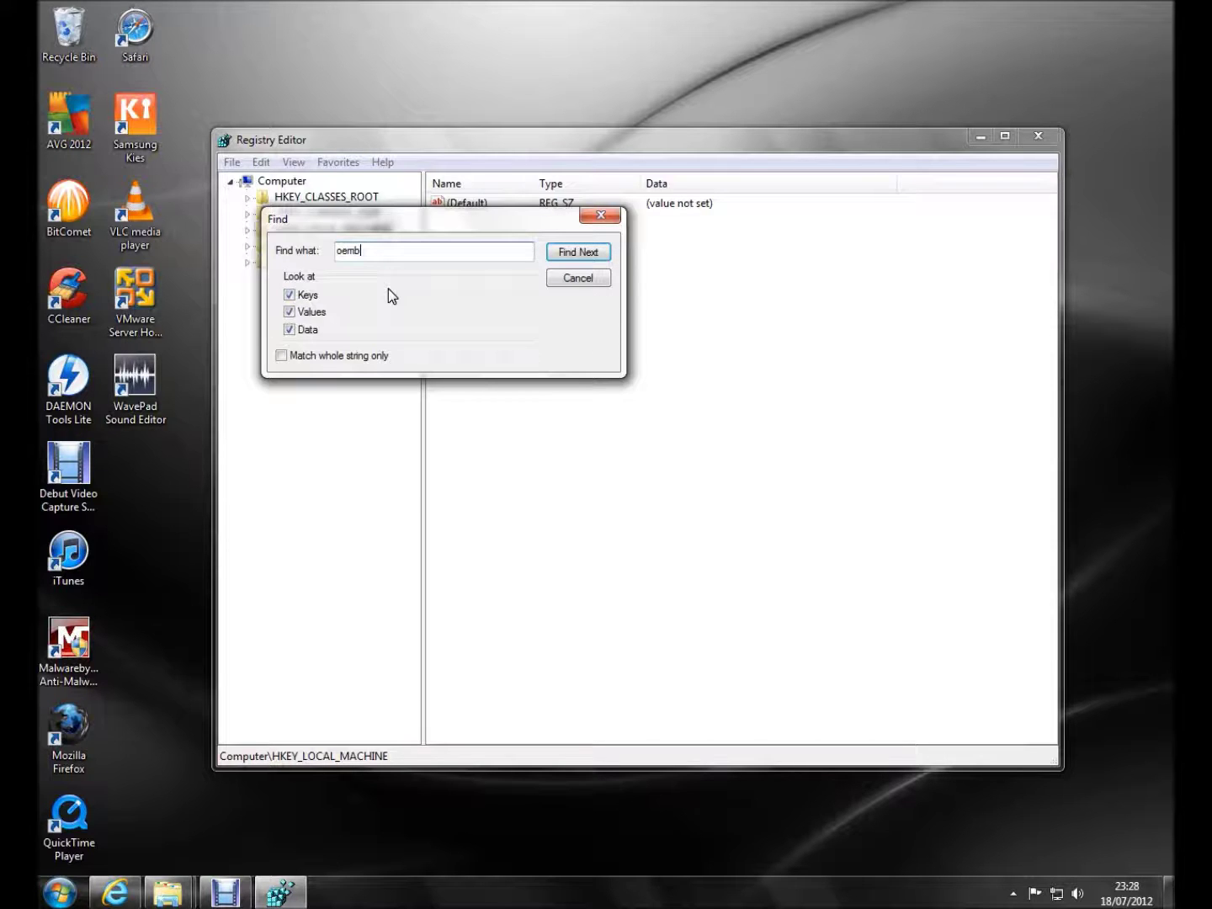
text(ackground)
key(Return)
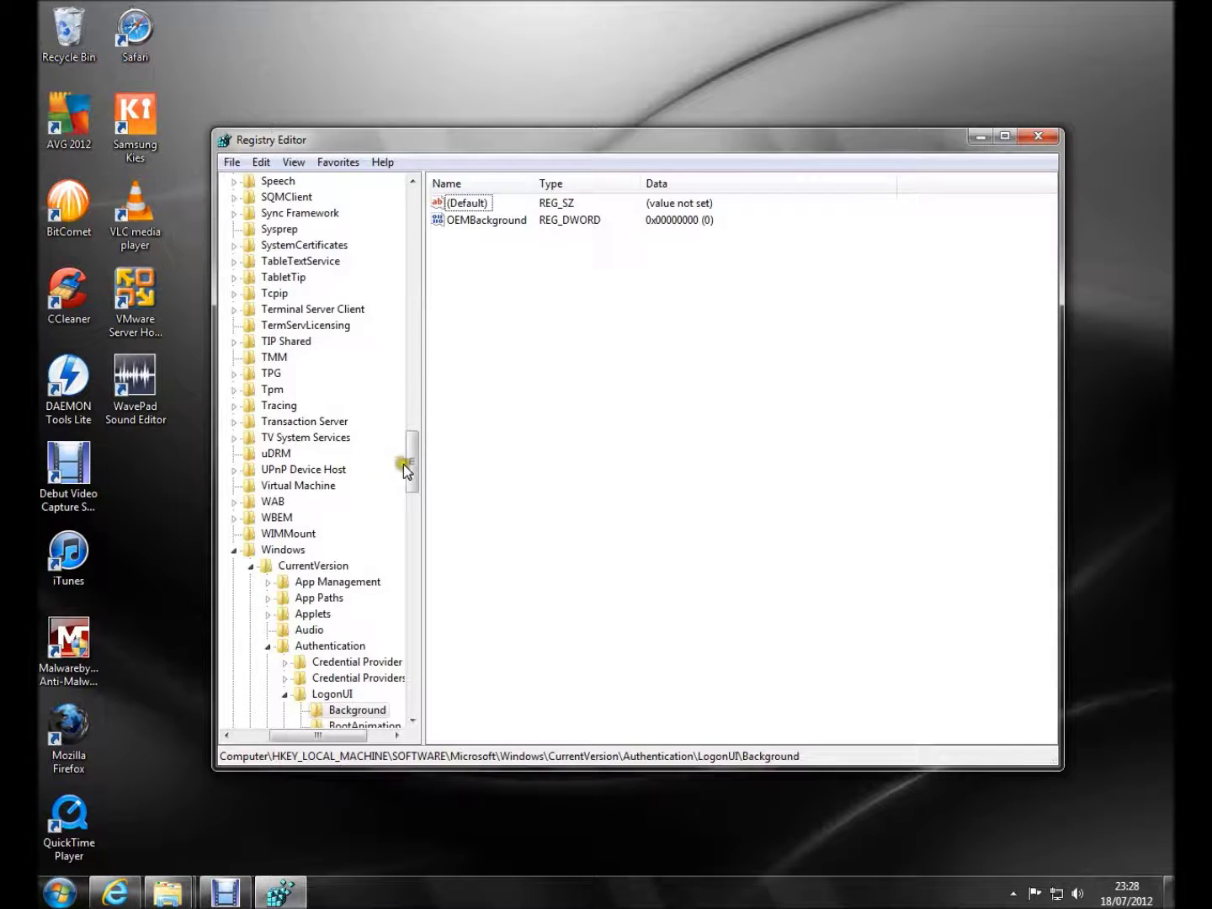
Start an export of the whole registry from Computer, named "default regkey", with Local Disk (C:) as the location
drag(411, 465, 431, 186)
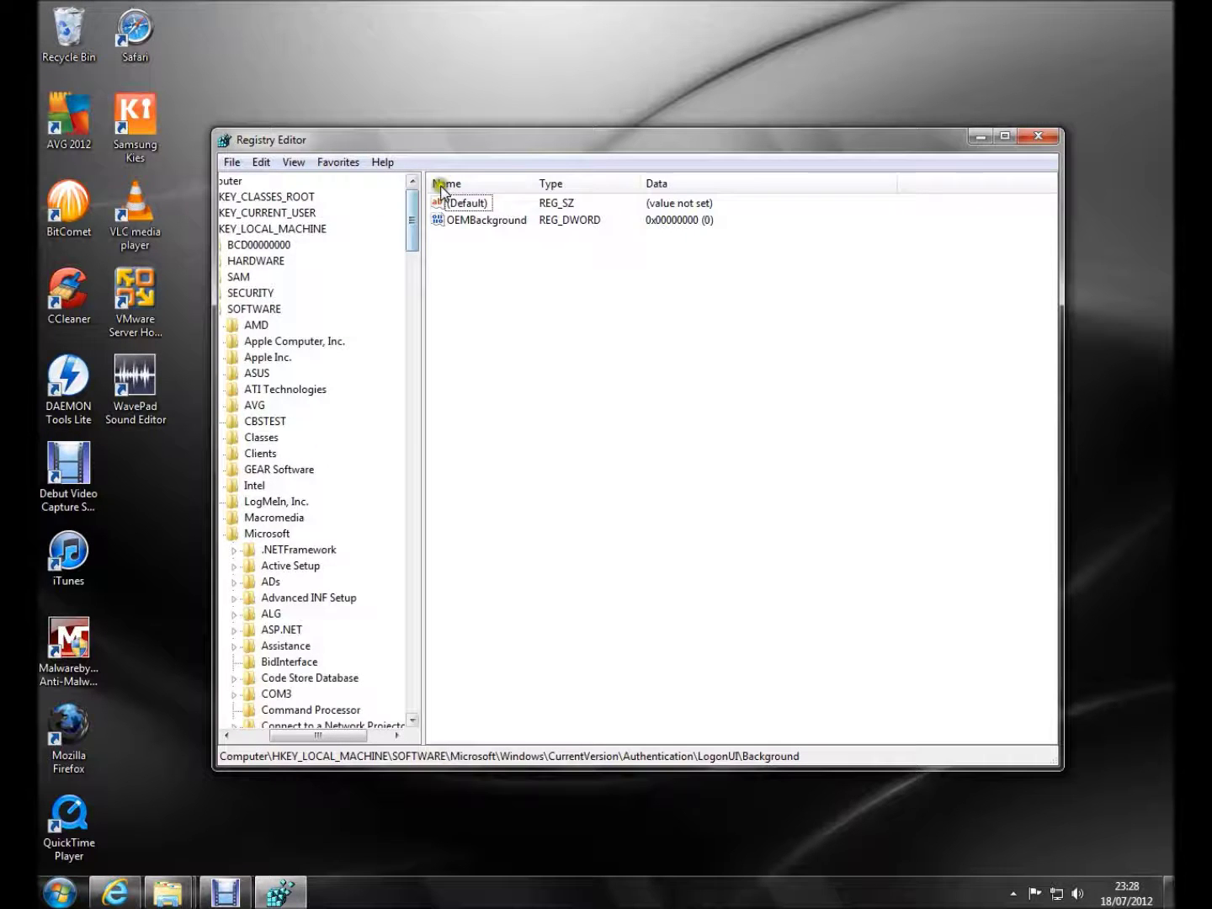
drag(329, 737, 253, 739)
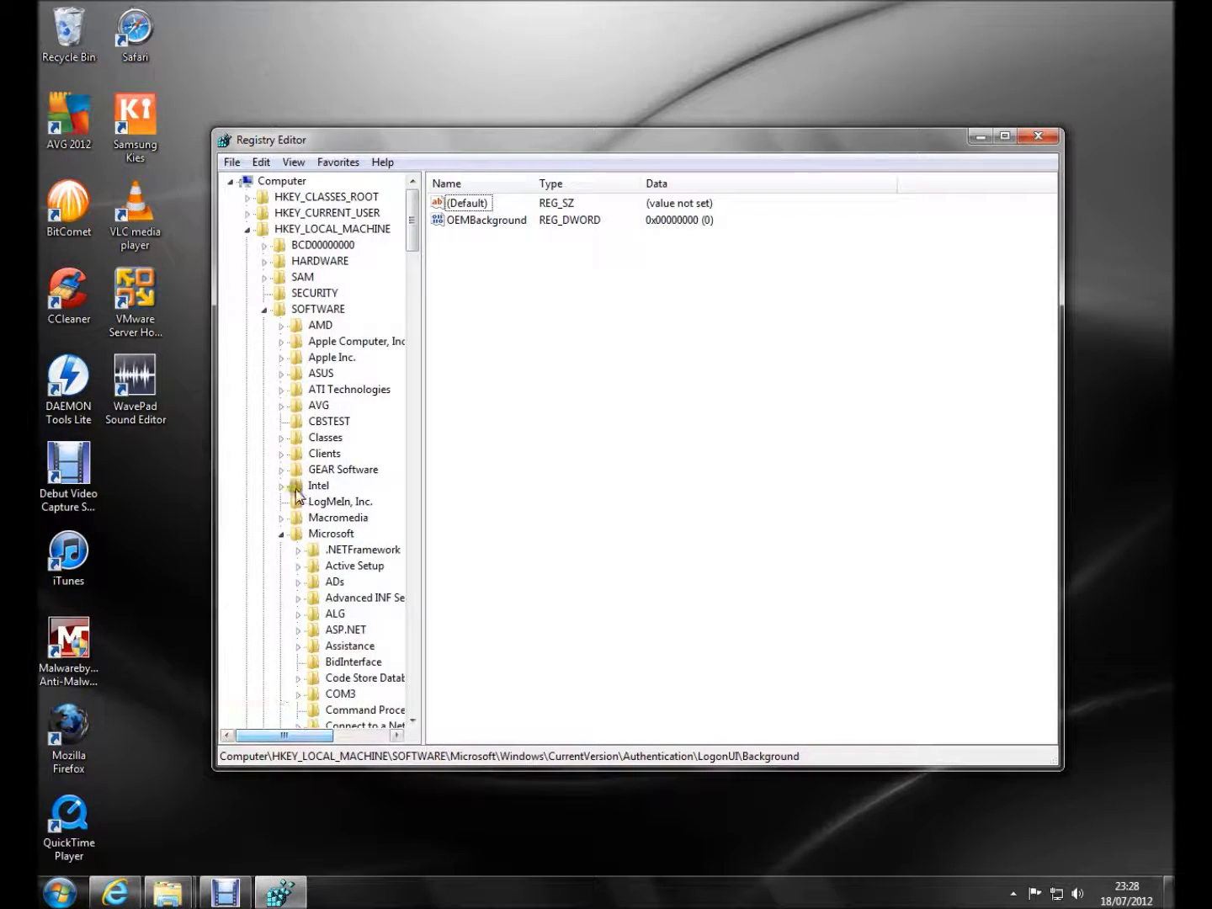
click(279, 183)
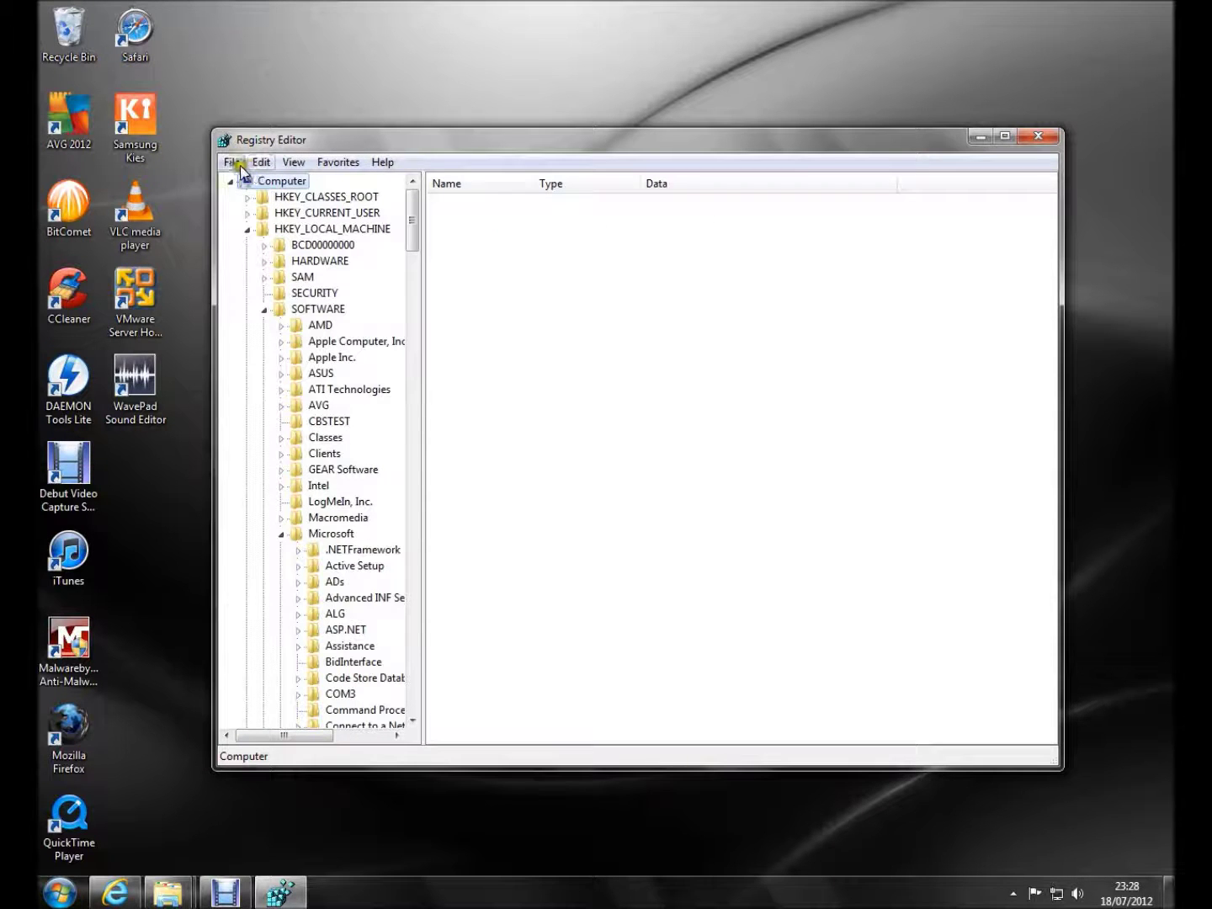
right_click(269, 184)
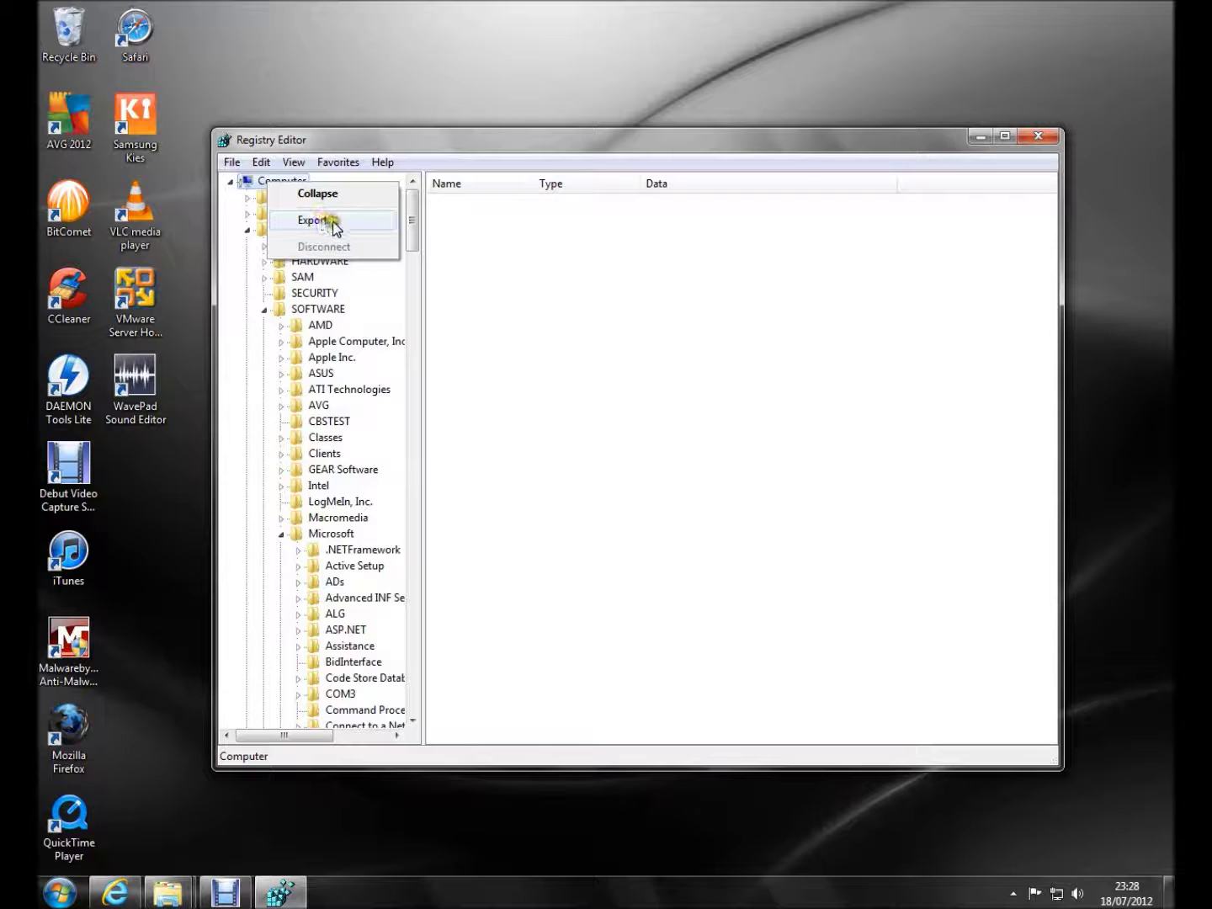
click(333, 224)
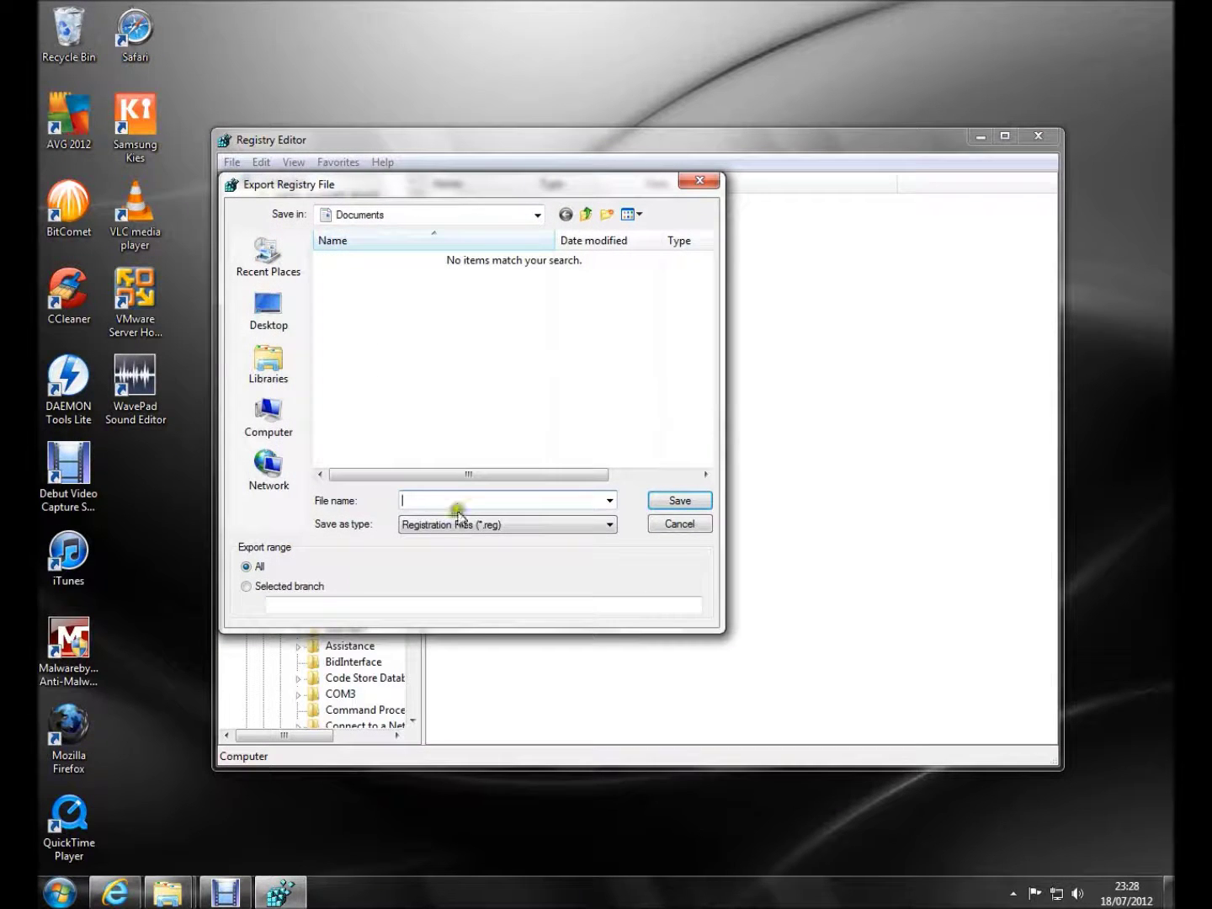
text(default regkey)
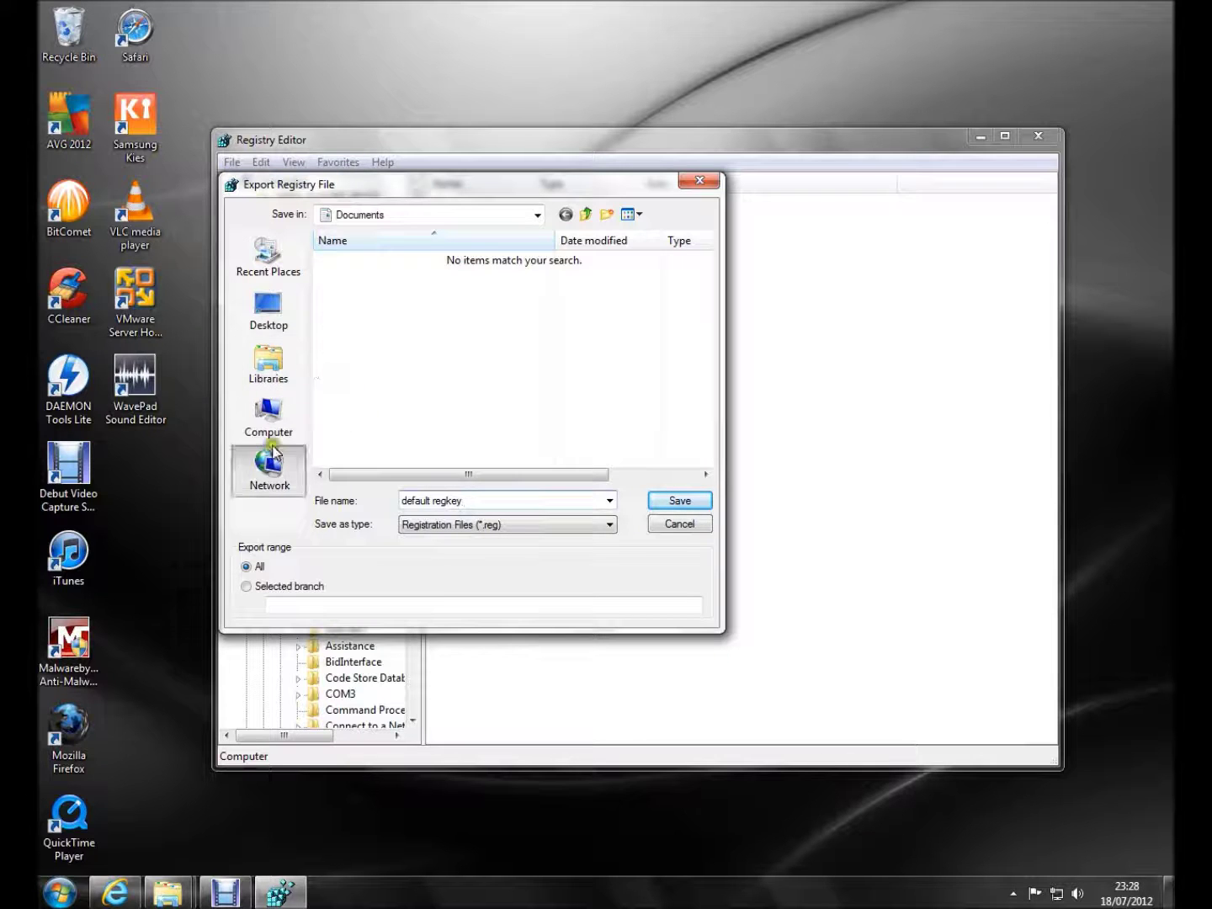
click(282, 412)
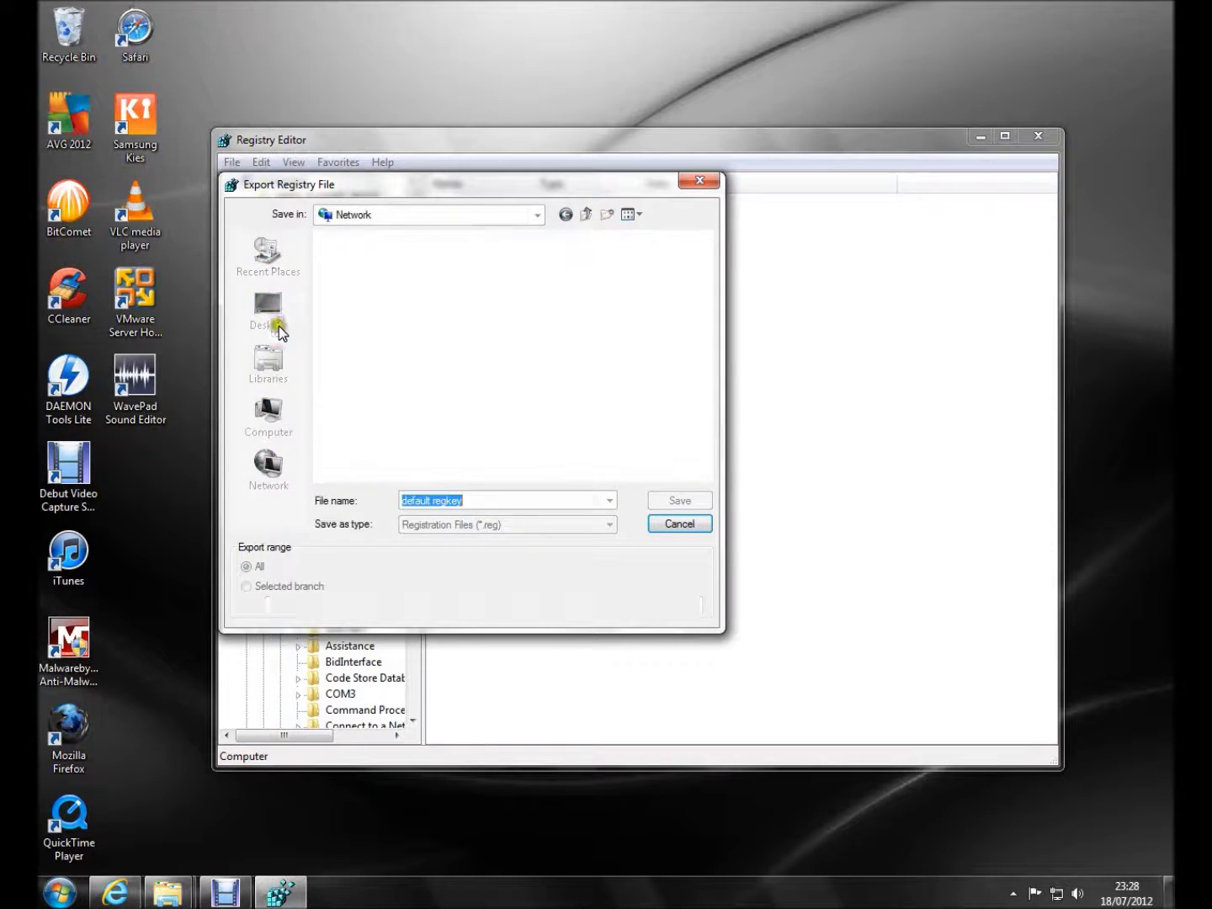
double_click(396, 270)
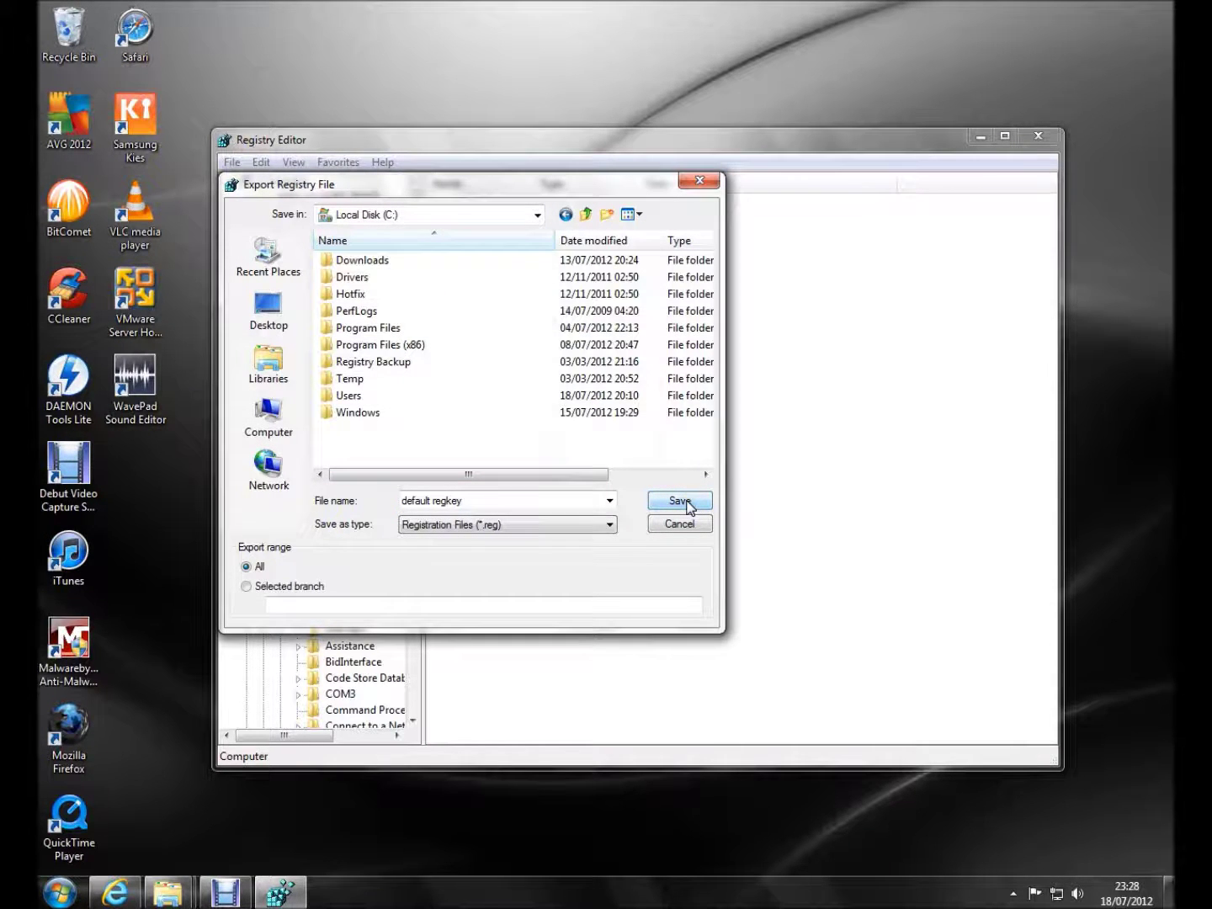
Create a folder named "REG BACKUP" on Local Disk (C:) and save the registry export inside it
click(608, 216)
text(ewf bAX)
key(BackSpace)
key(BackSpace)
key(BackSpace)
key(BackSpace)
key(BackSpace)
key(BackSpace)
key(BackSpace)
text(EWF BAC)
text(KUP)
key(Left)
key(Left)
key(BackSpace)
key(BackSpace)
key(BackSpace)
key(BackSpace)
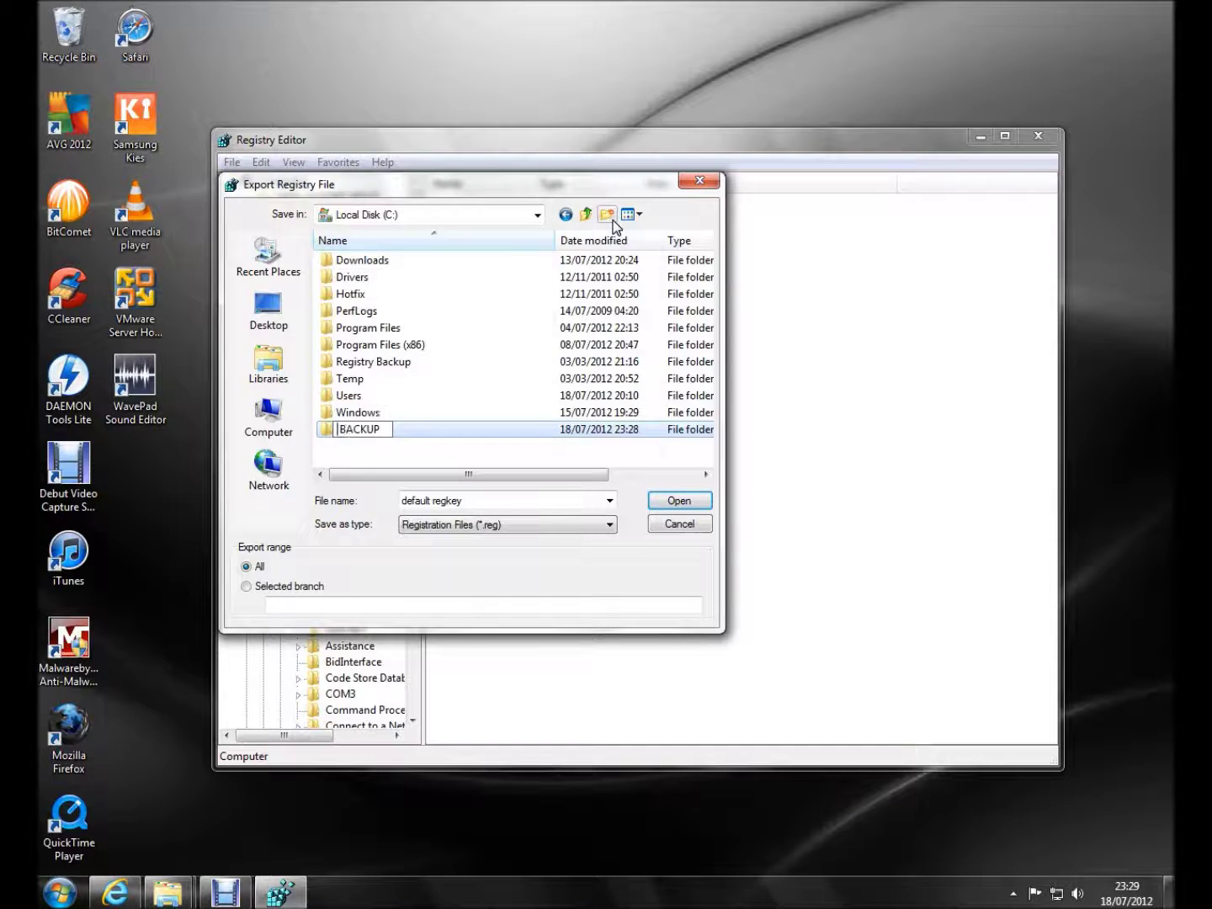
text(reg)
key(shift+Home)
text(REG)
click(377, 433)
double_click(376, 433)
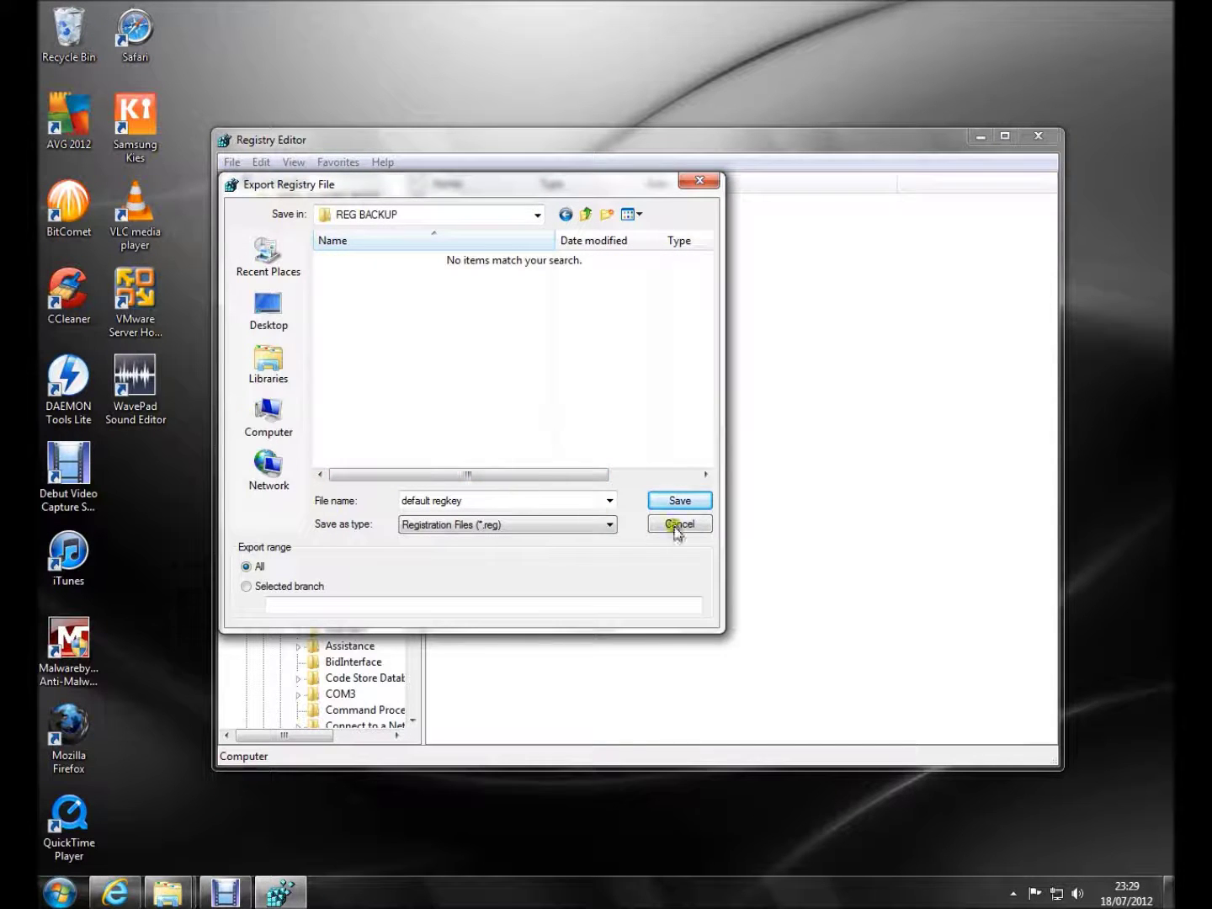
click(682, 502)
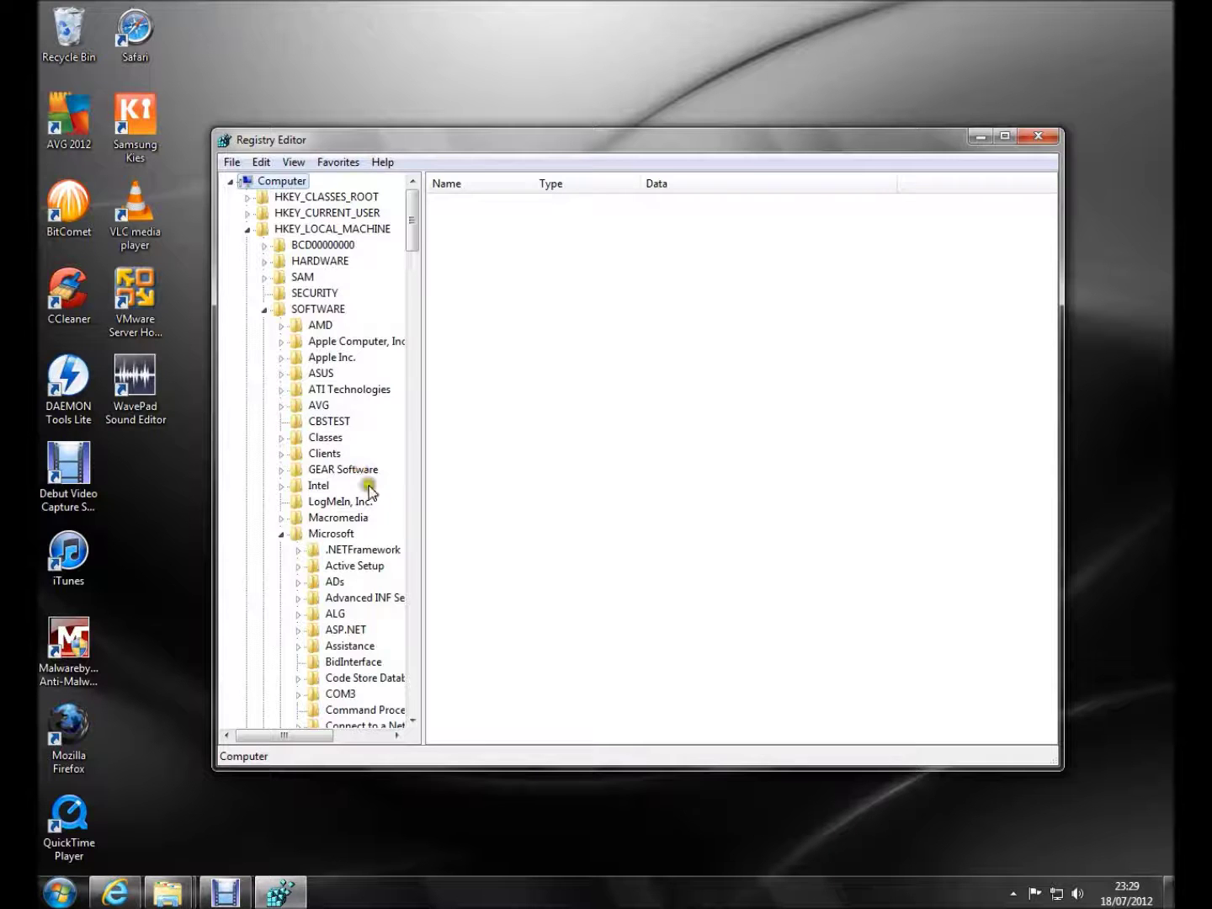
Open the Background key under Windows\CurrentVersion\Authentication\LogonUI and select its OEMBackground value
drag(414, 226, 410, 534)
click(400, 517)
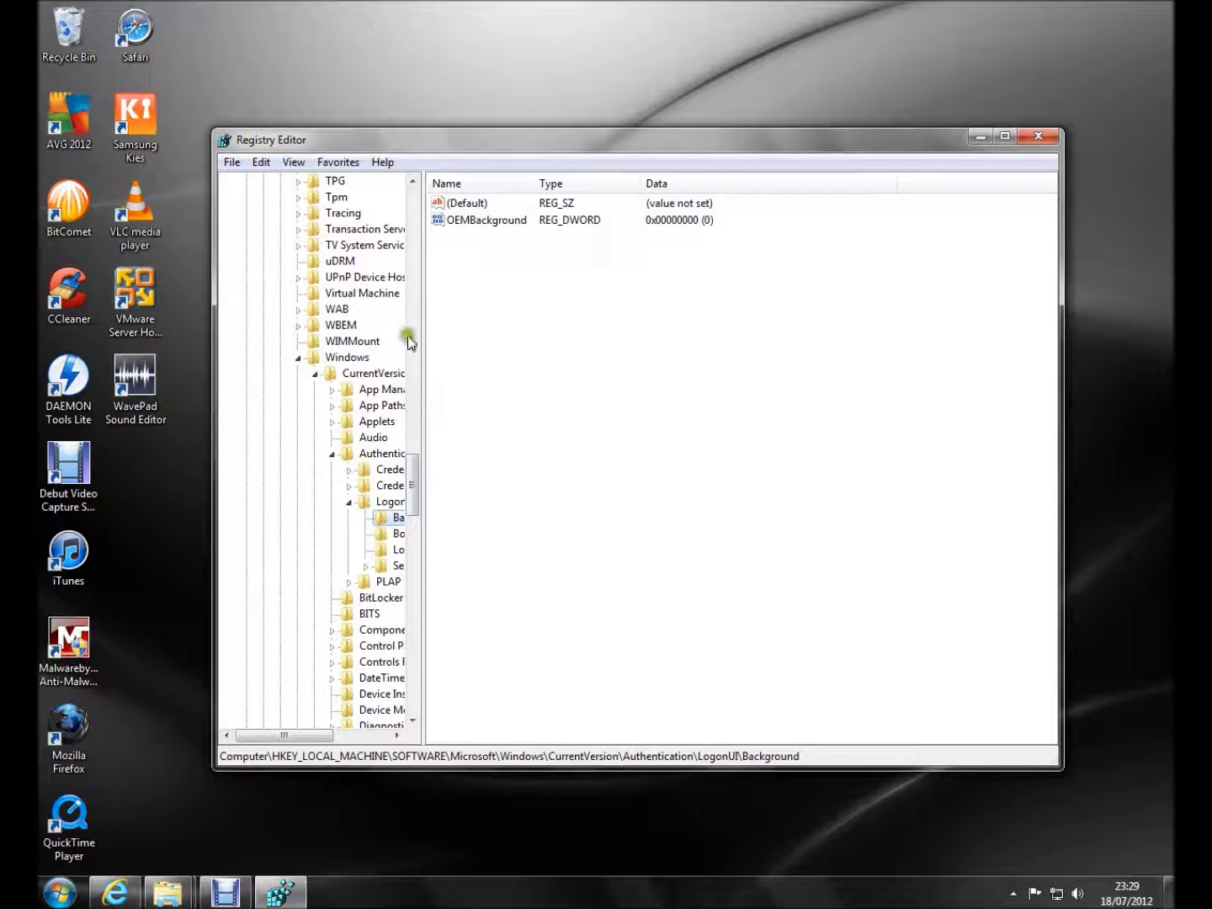
drag(425, 322, 435, 322)
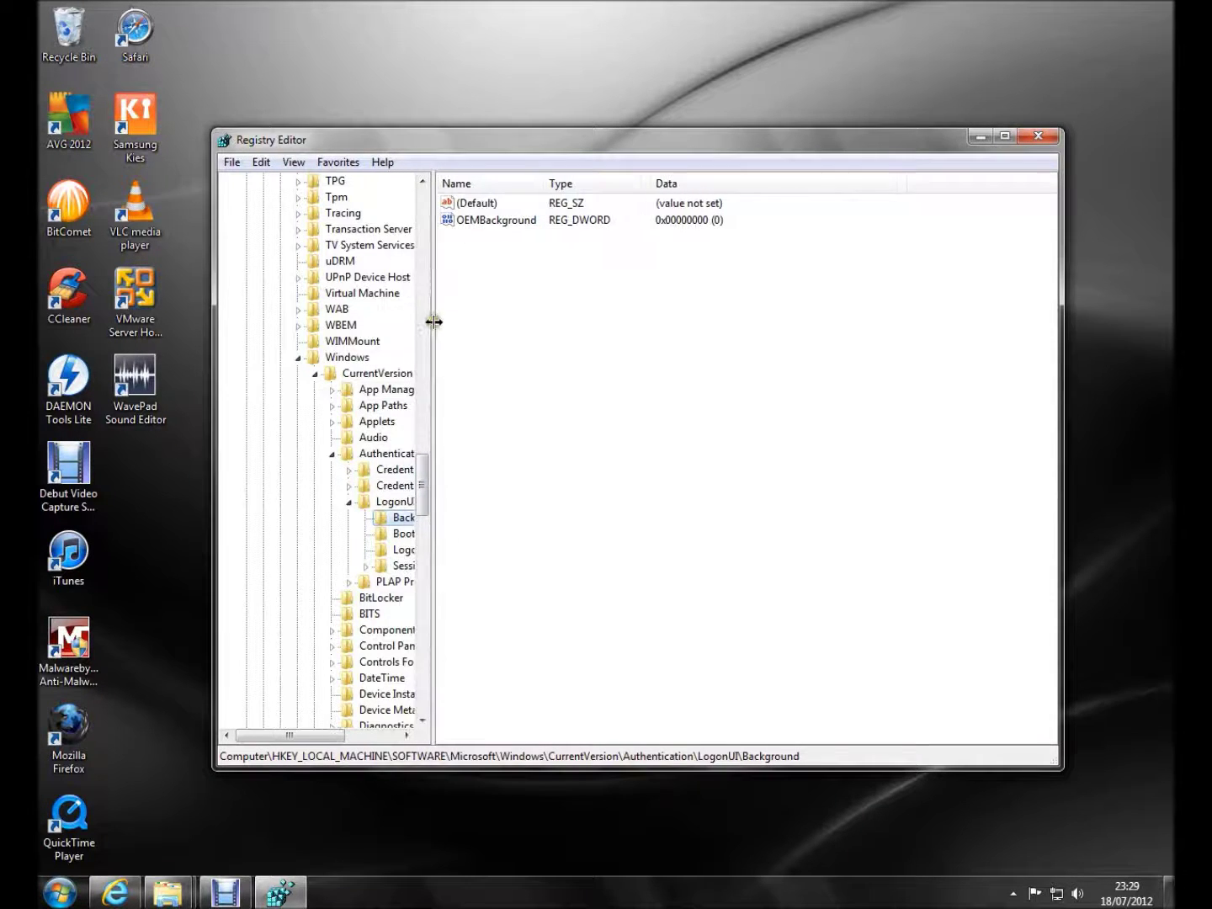
click(489, 224)
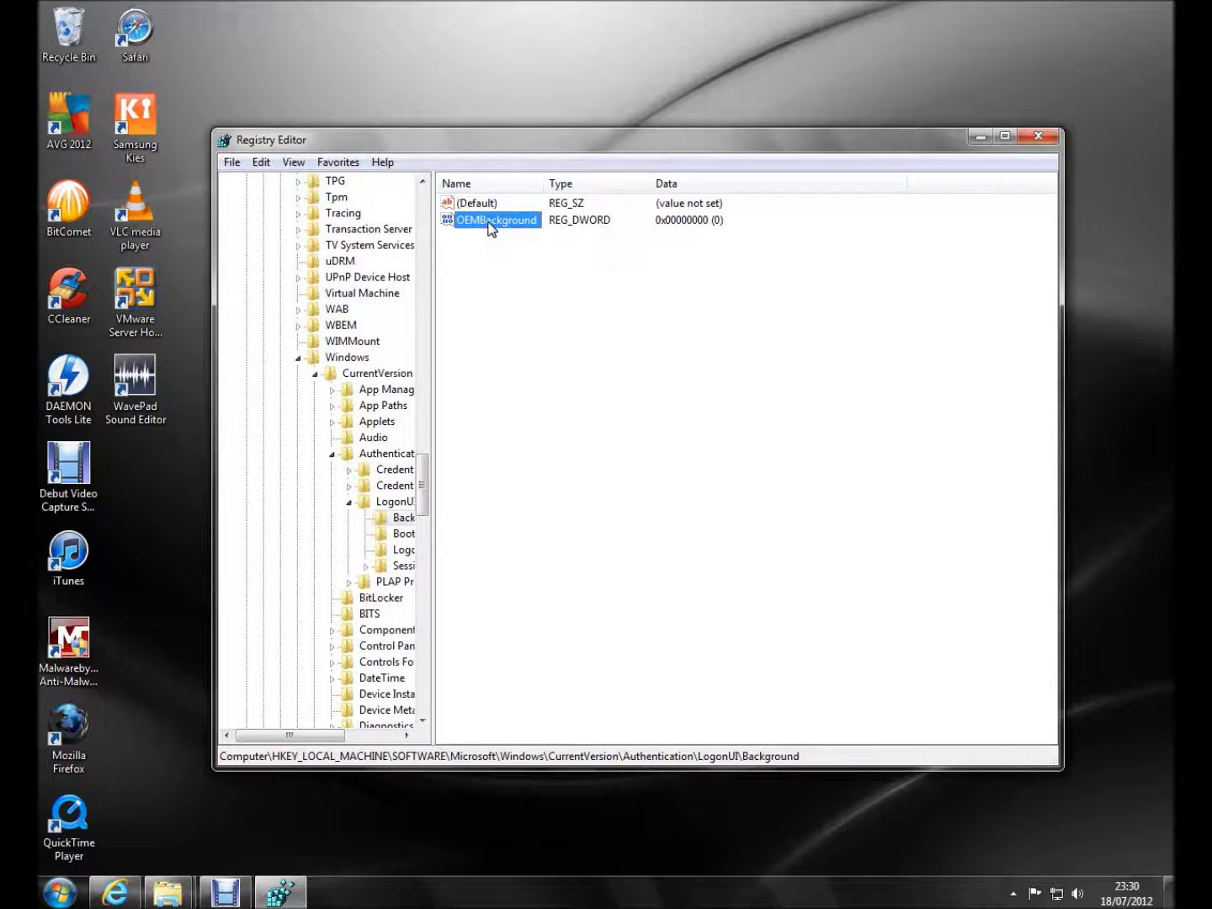
Reposition and enlarge the Registry Editor window, and reselect the Background key under LogonUI
drag(464, 145, 453, 123)
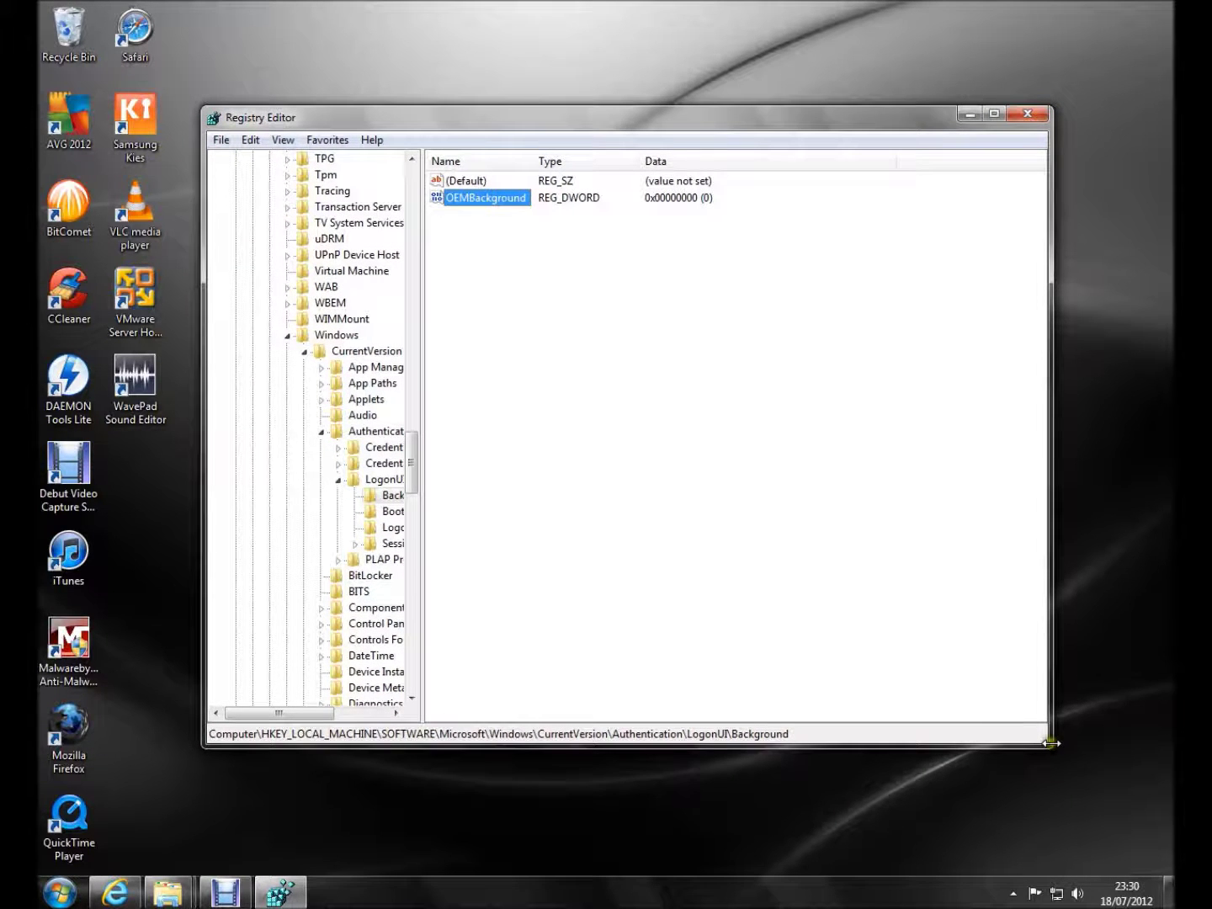
drag(1049, 743, 1087, 771)
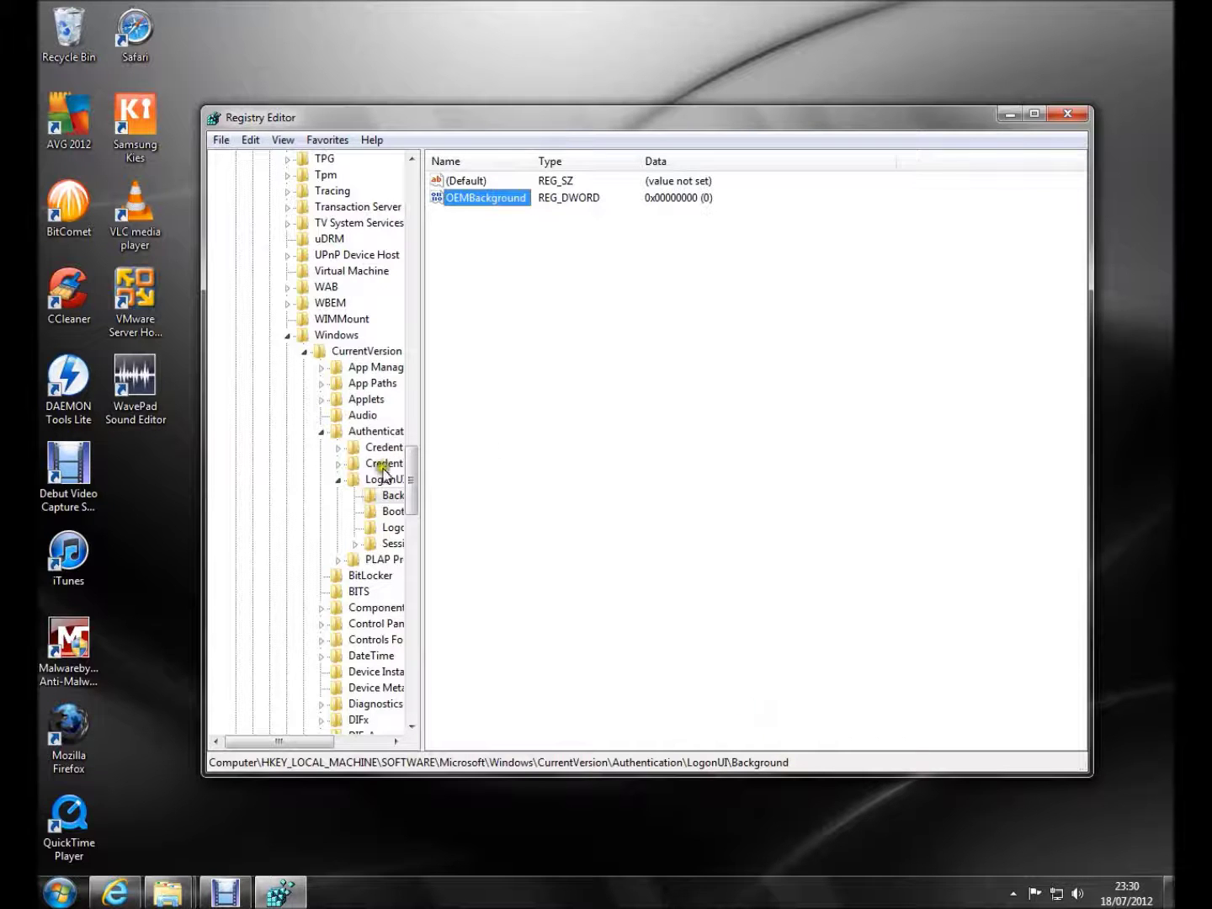
click(384, 500)
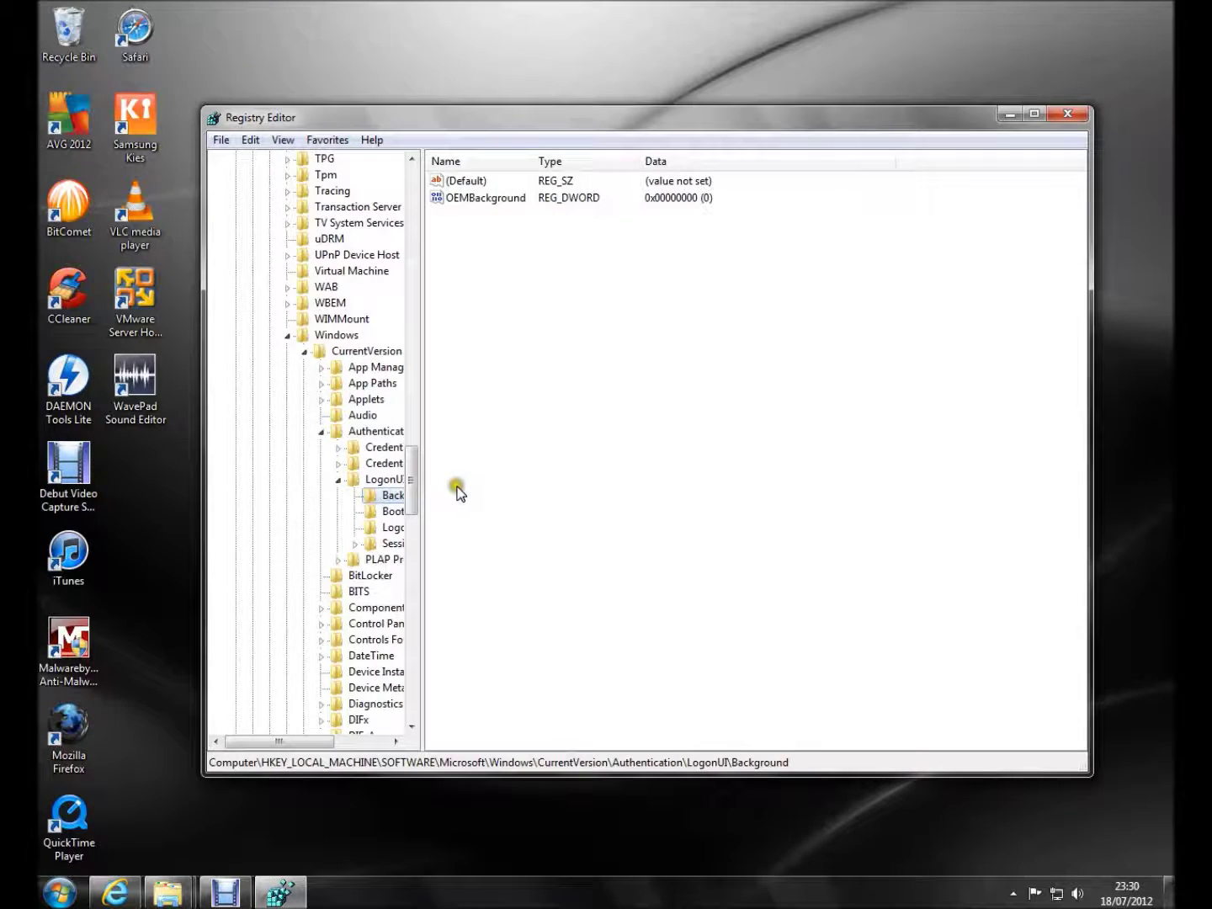
drag(315, 740, 345, 740)
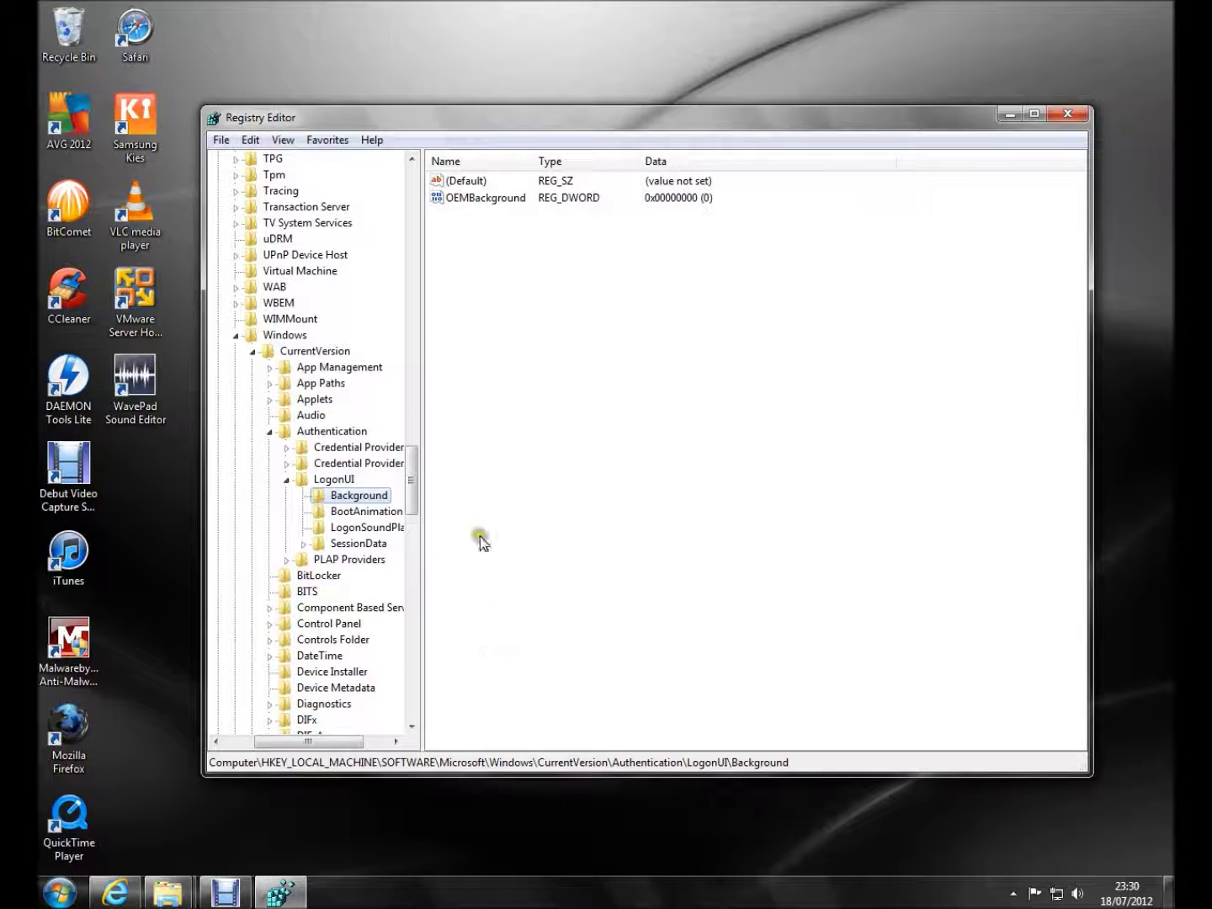
Add a DWORD (32-bit) value to the Background key and try to name it OEMBackground
click(252, 142)
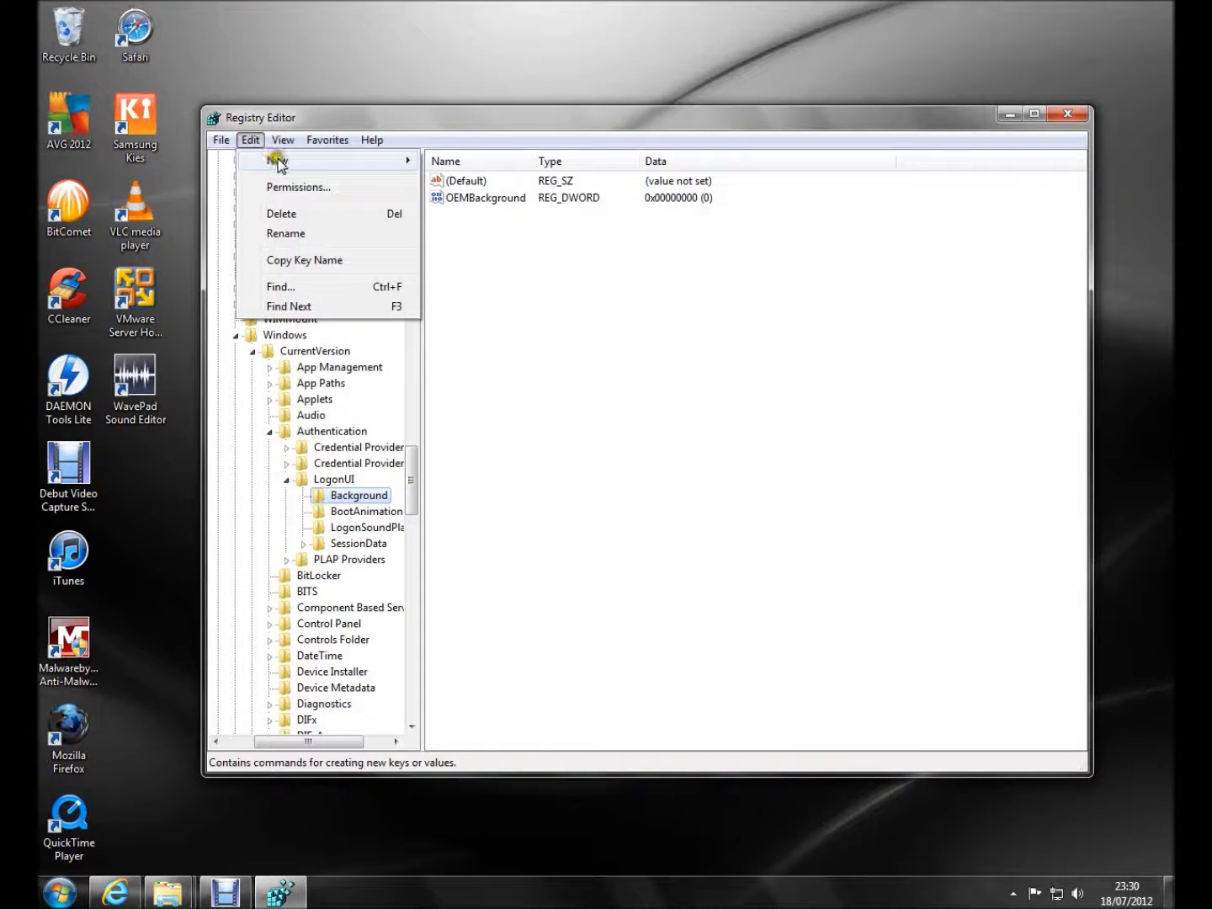
mouse_move(277, 161)
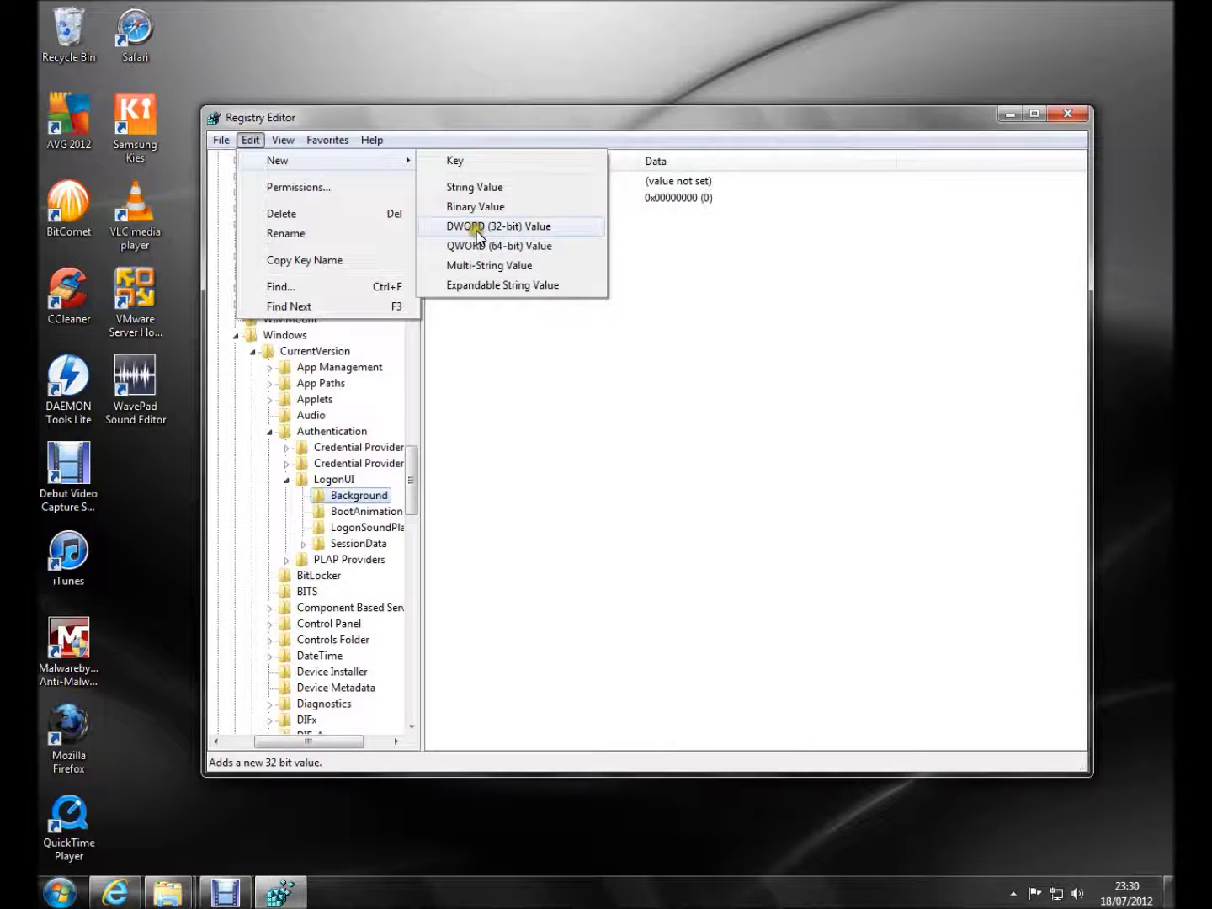
click(540, 230)
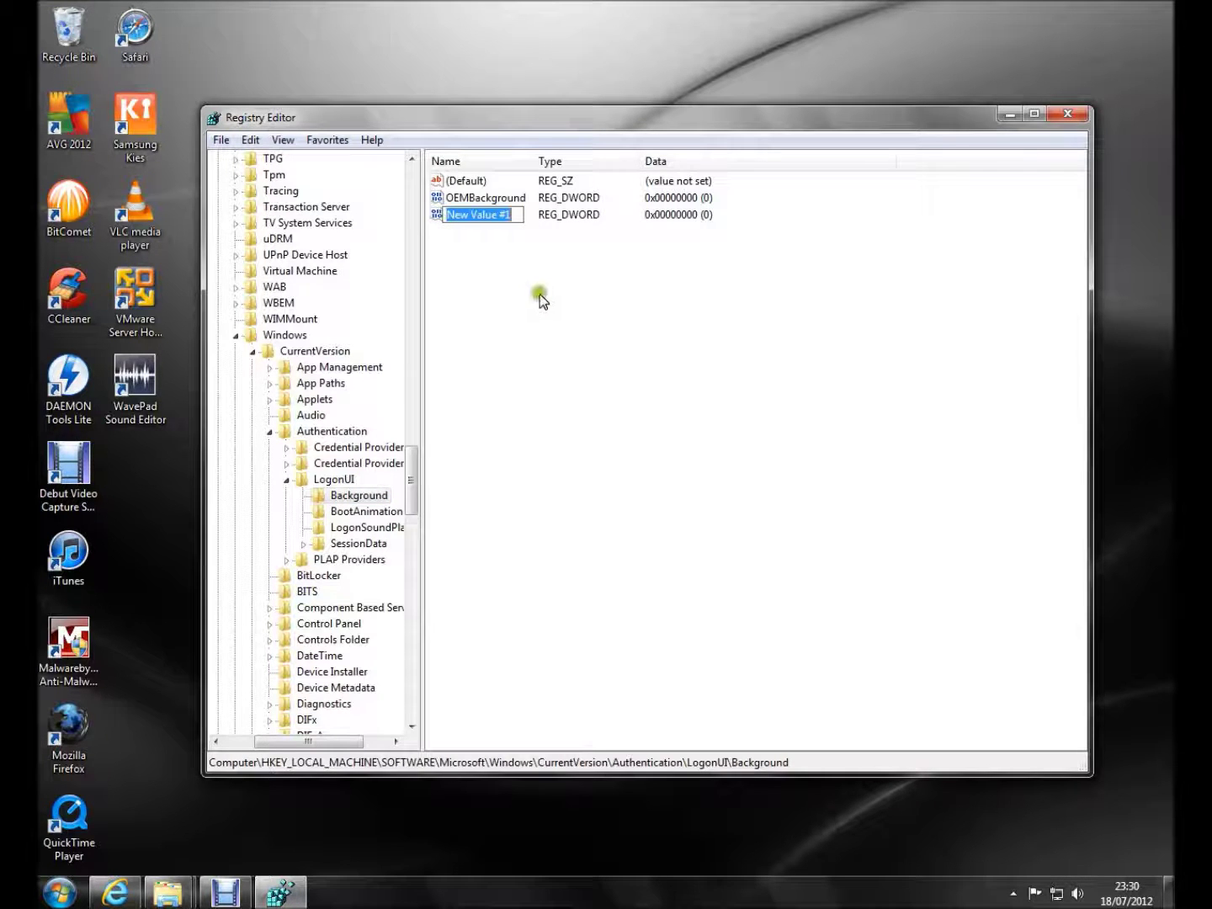
text(OEMB)
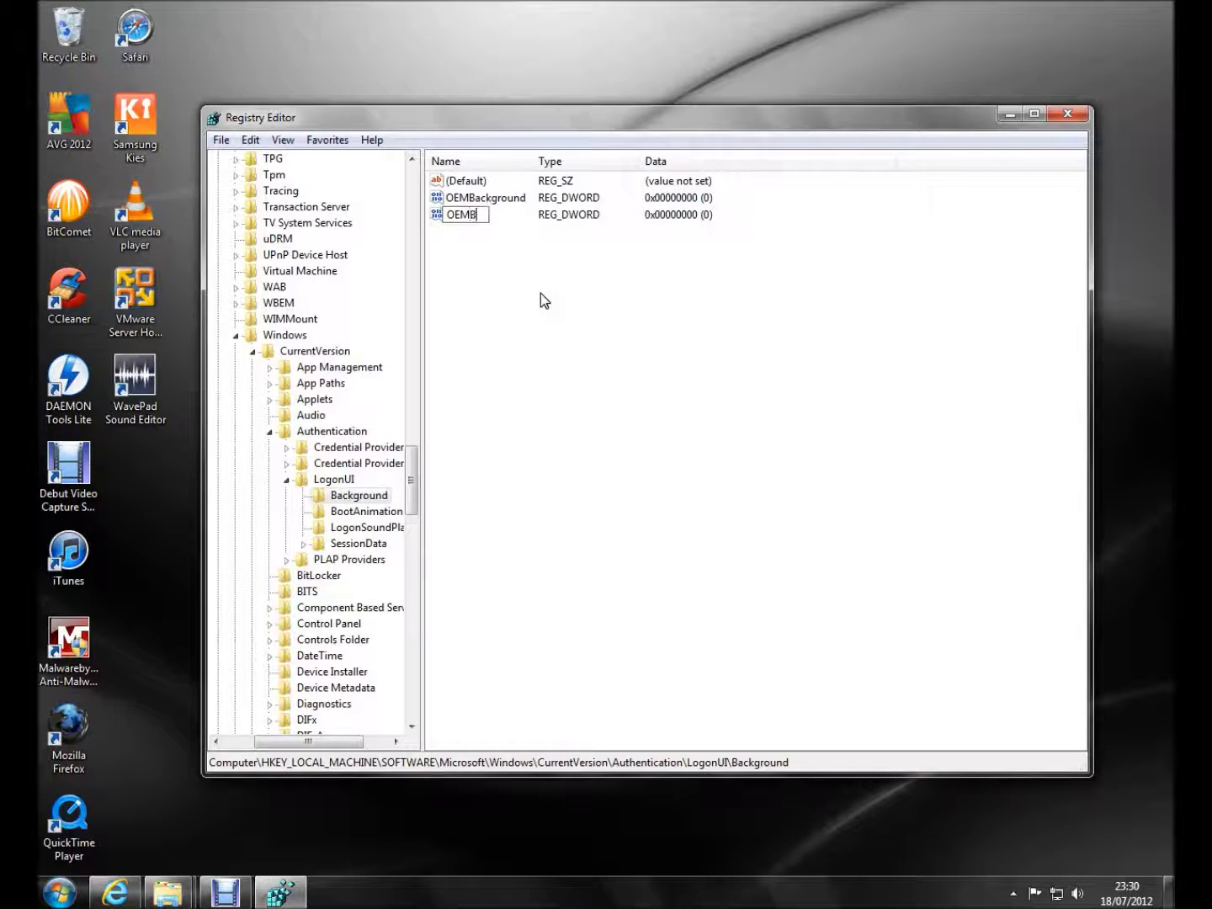
text(ackground)
key(Escape)
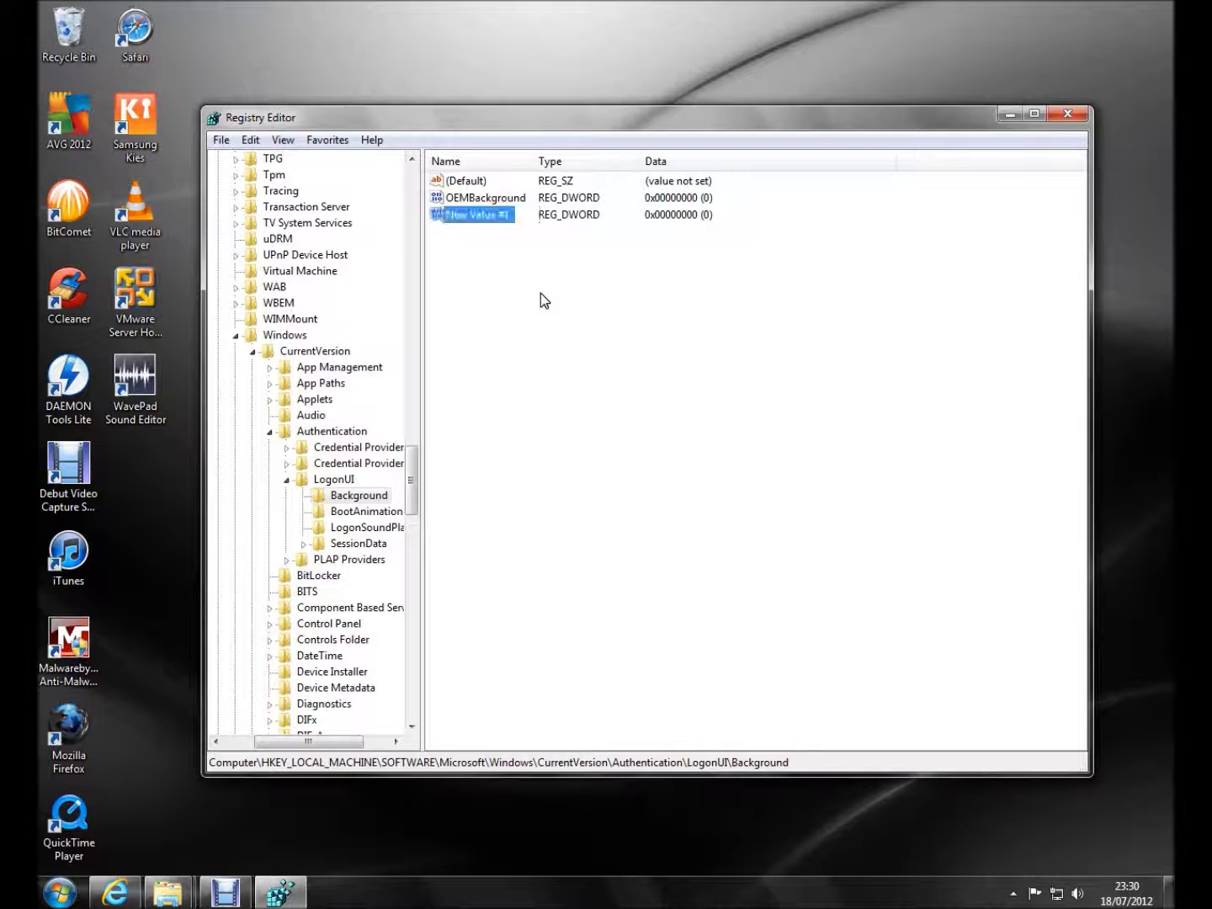
Delete the newly added DWORD value from the Background key
click(496, 217)
key(Delete)
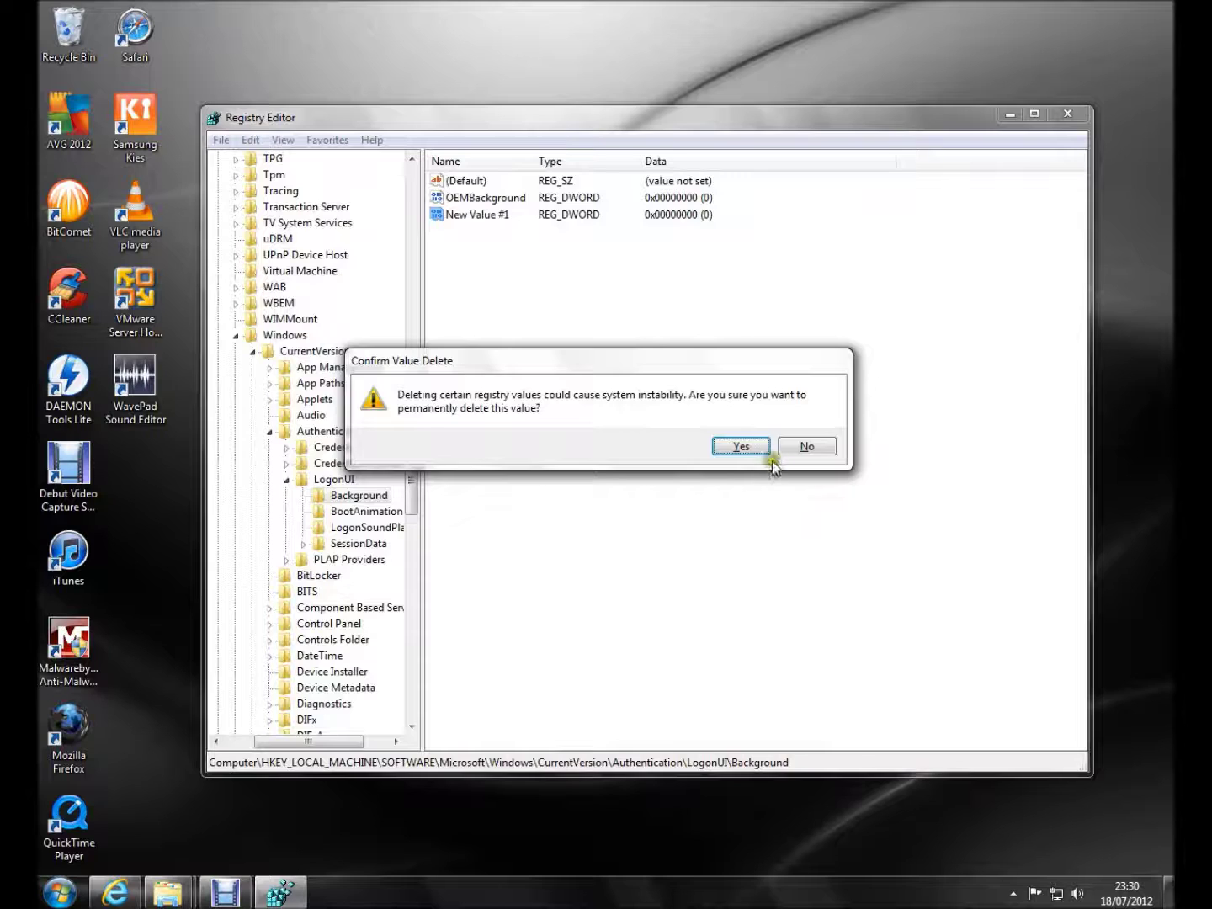
click(757, 453)
Set the value data of OEMBackground to 1 and close the Registry Editor
double_click(499, 197)
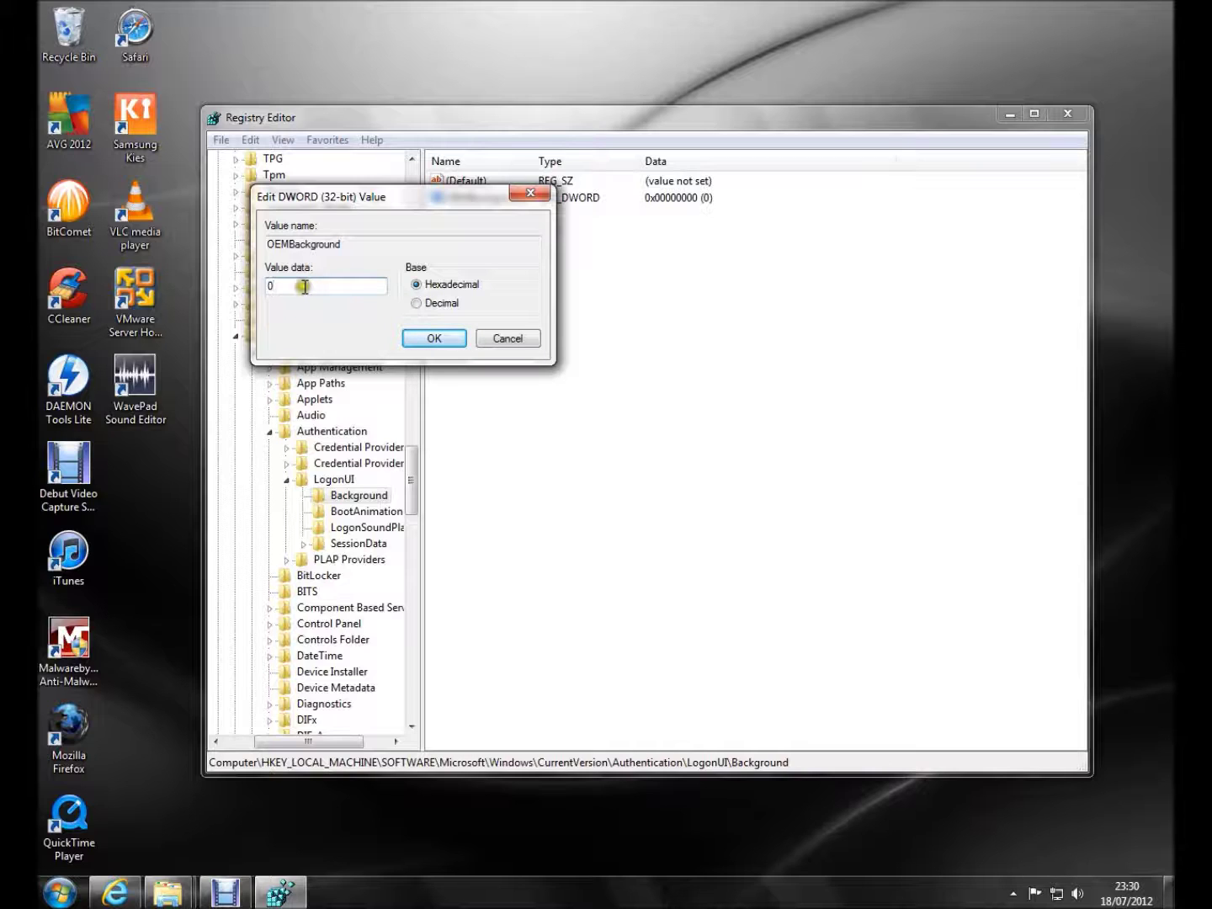
key(BackSpace)
text(1)
click(426, 336)
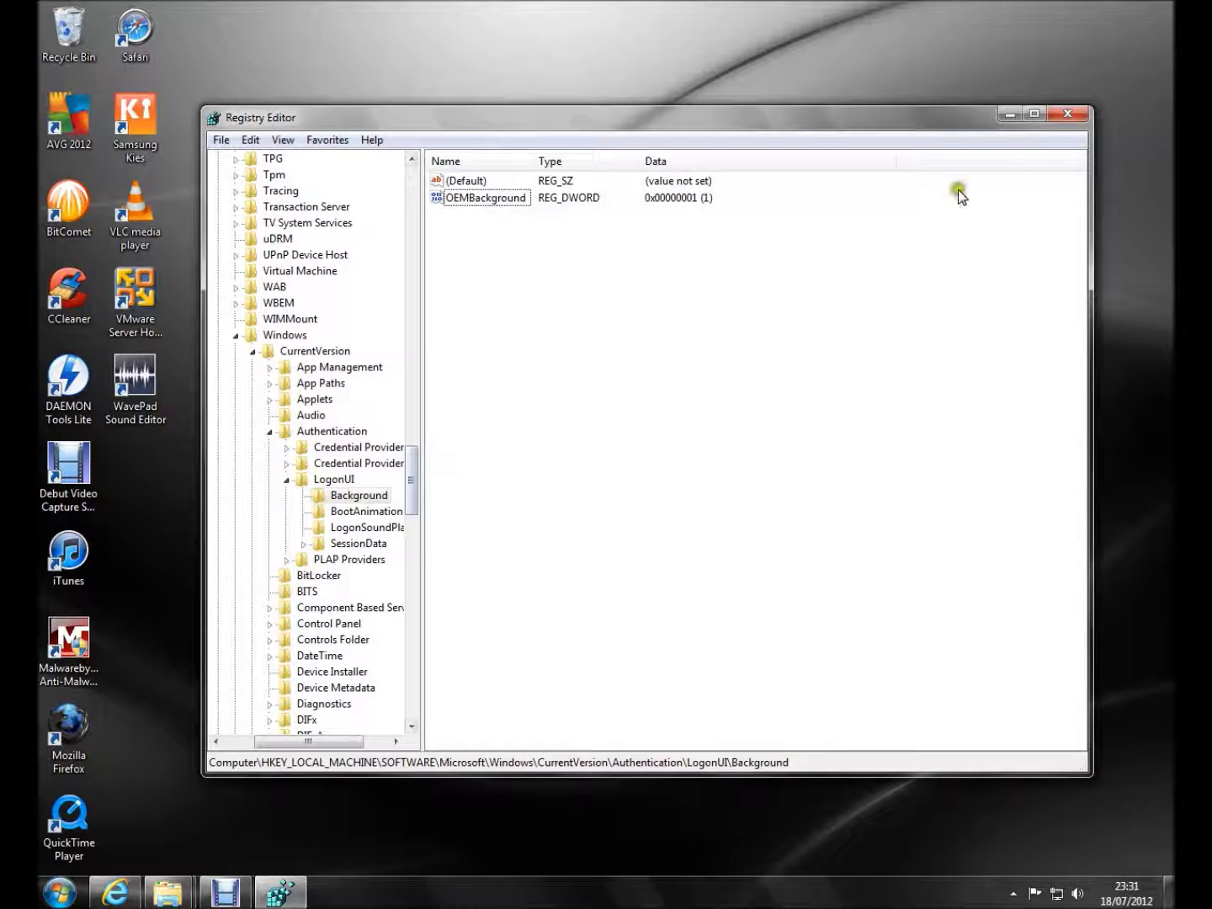
click(1069, 113)
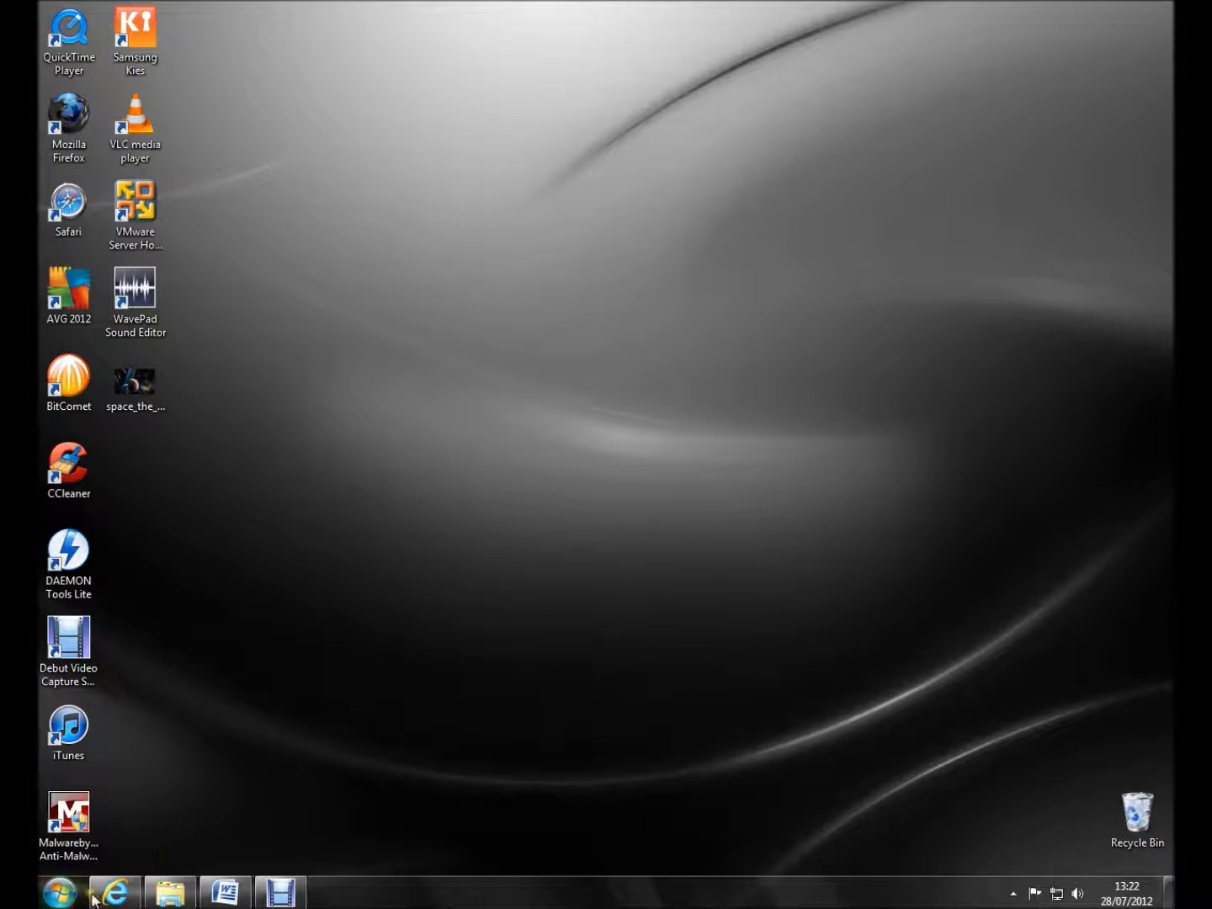
Open the Computer window and move it away from the desktop icons
click(59, 891)
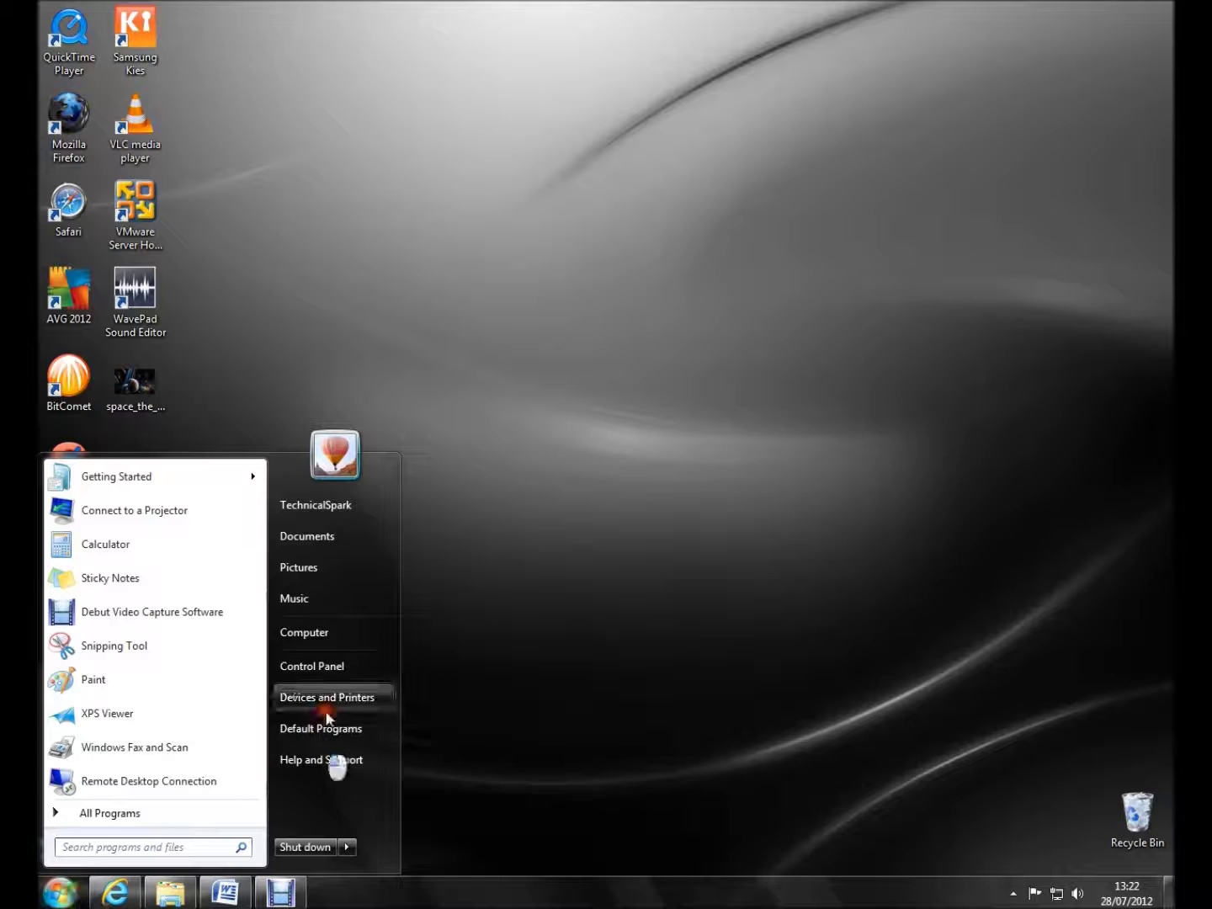
click(331, 637)
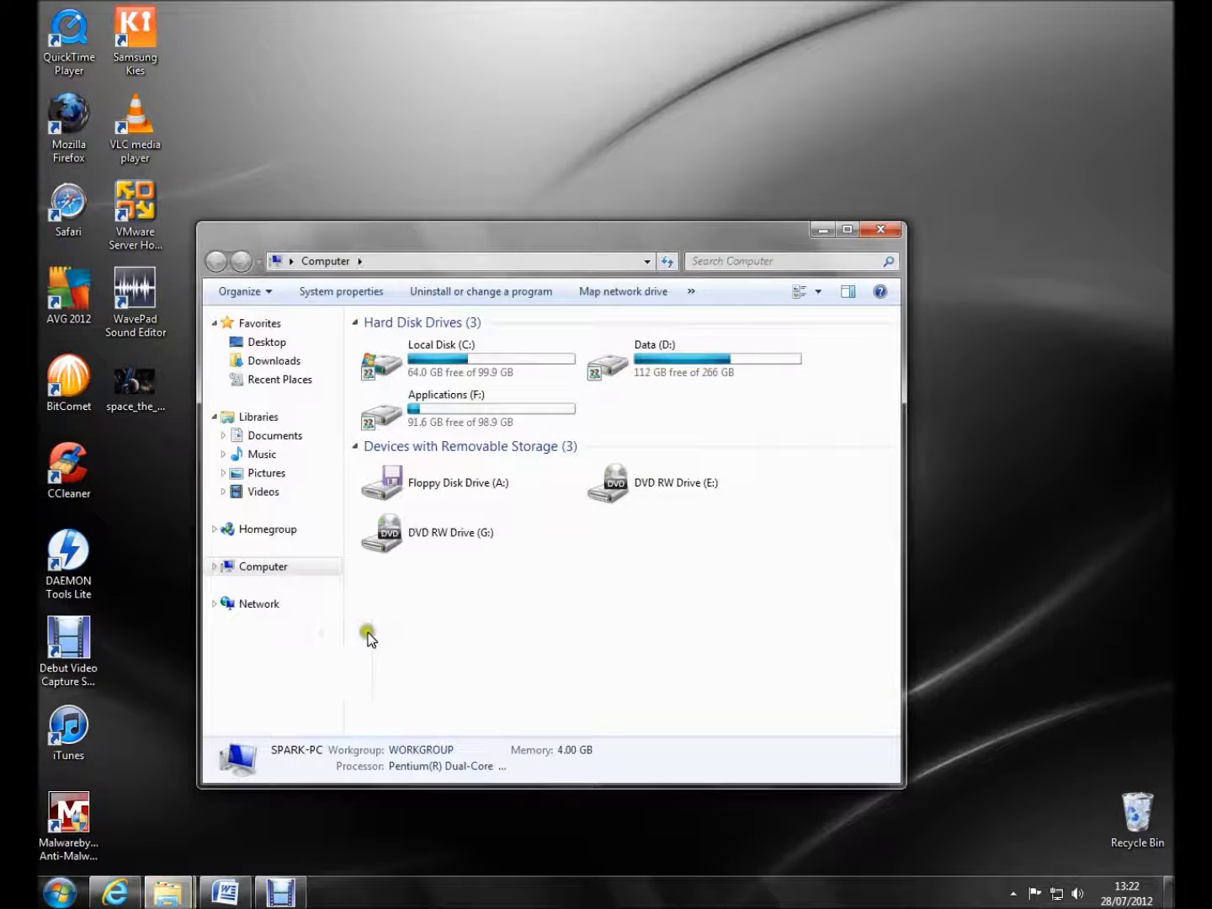
drag(603, 240, 716, 211)
Open the desktop icon settings from Personalization and enable the Computer and User's Files icons
right_click(209, 472)
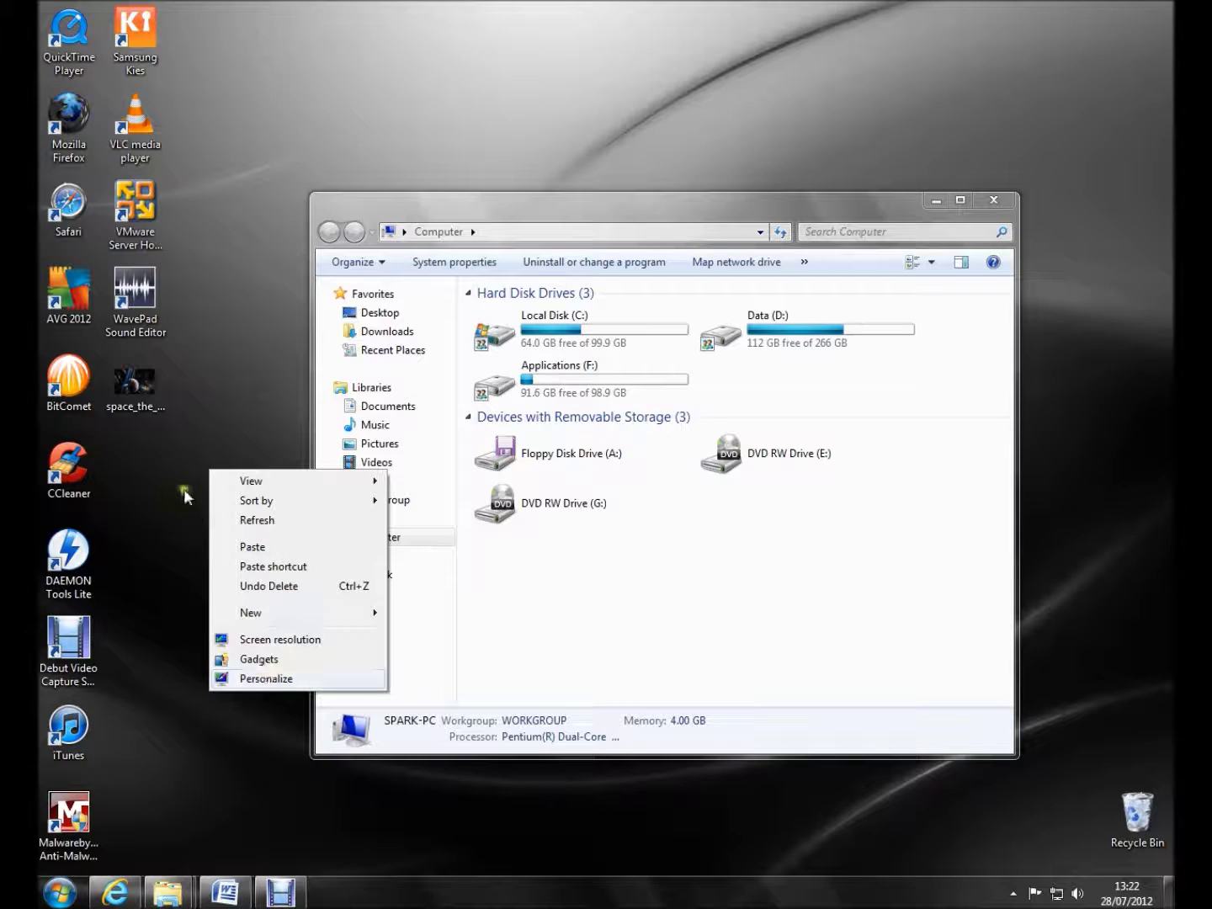
click(283, 678)
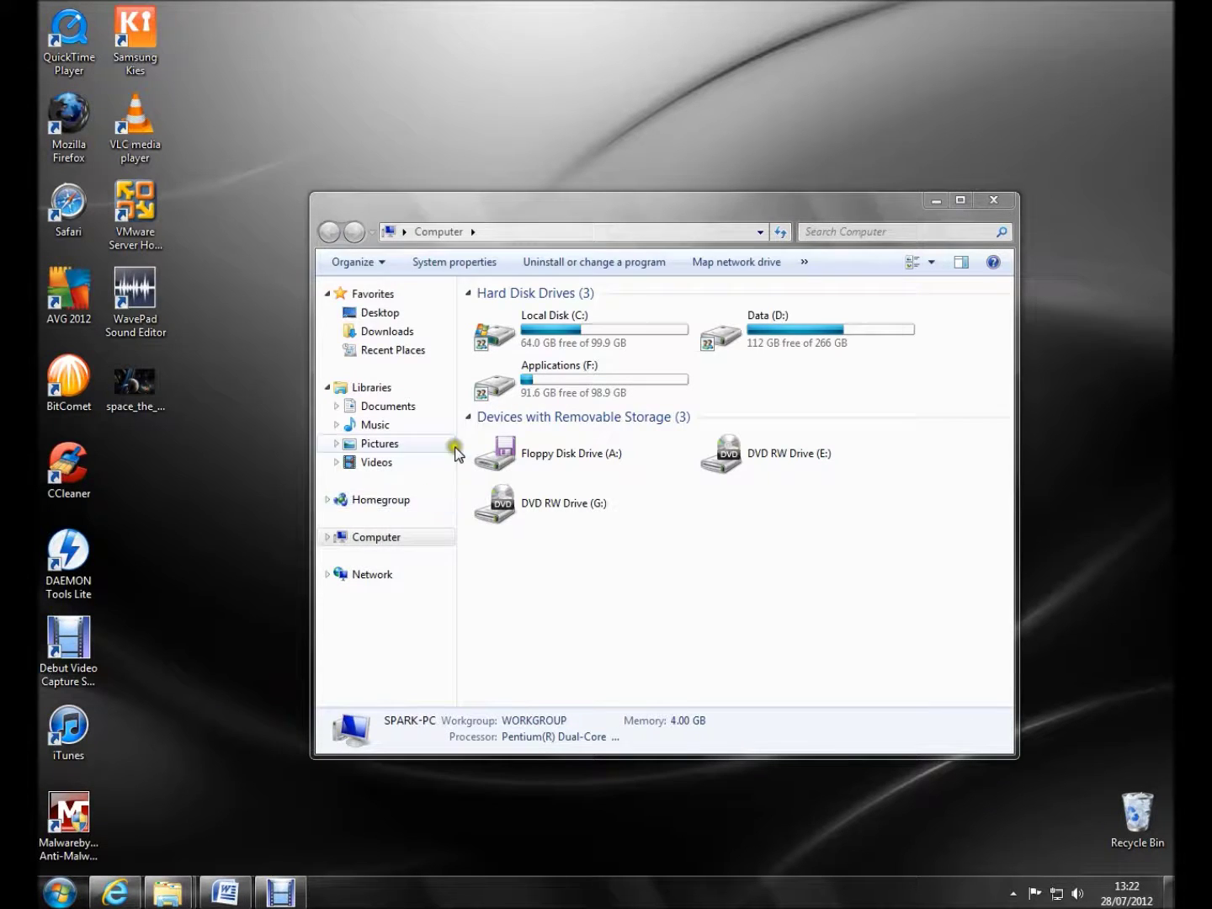
drag(485, 167, 546, 150)
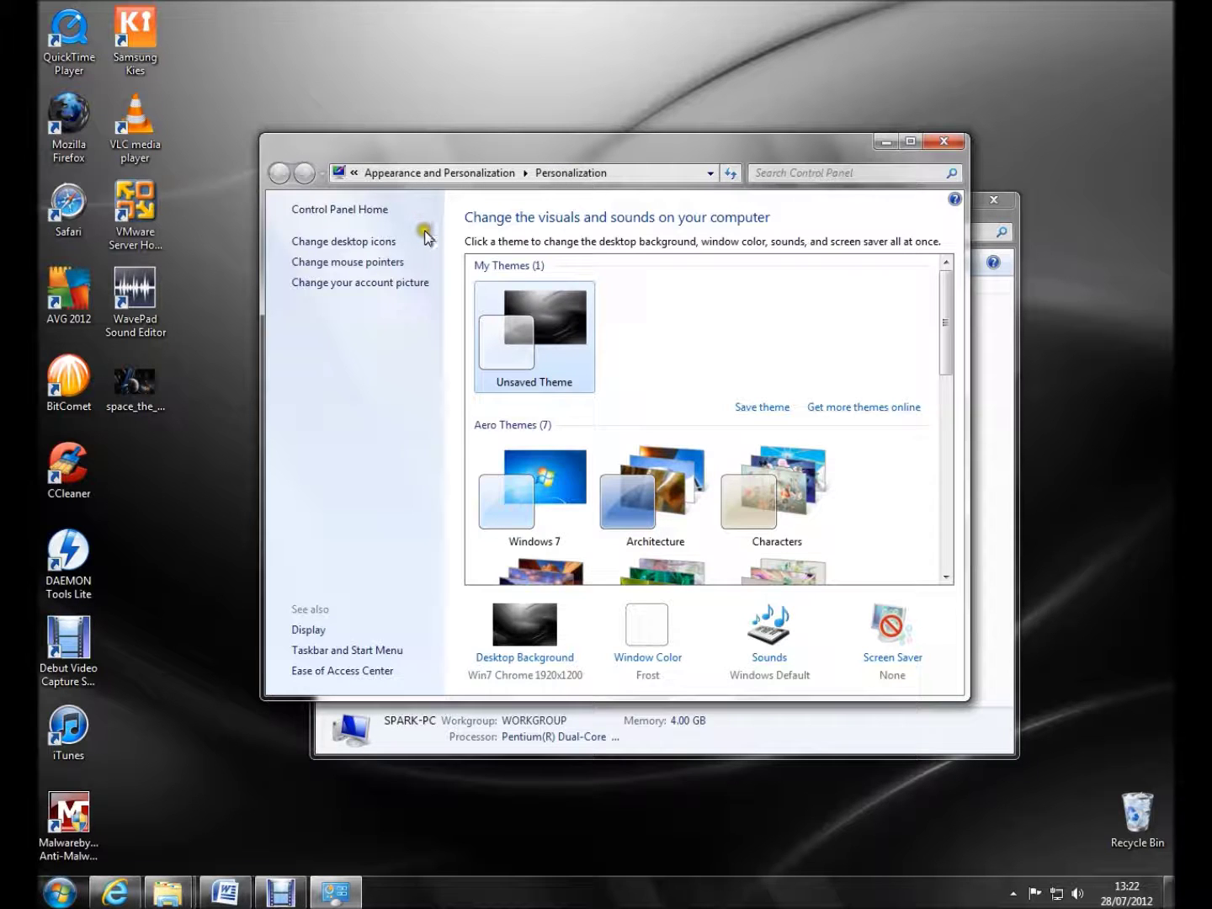
click(352, 246)
drag(449, 137, 603, 217)
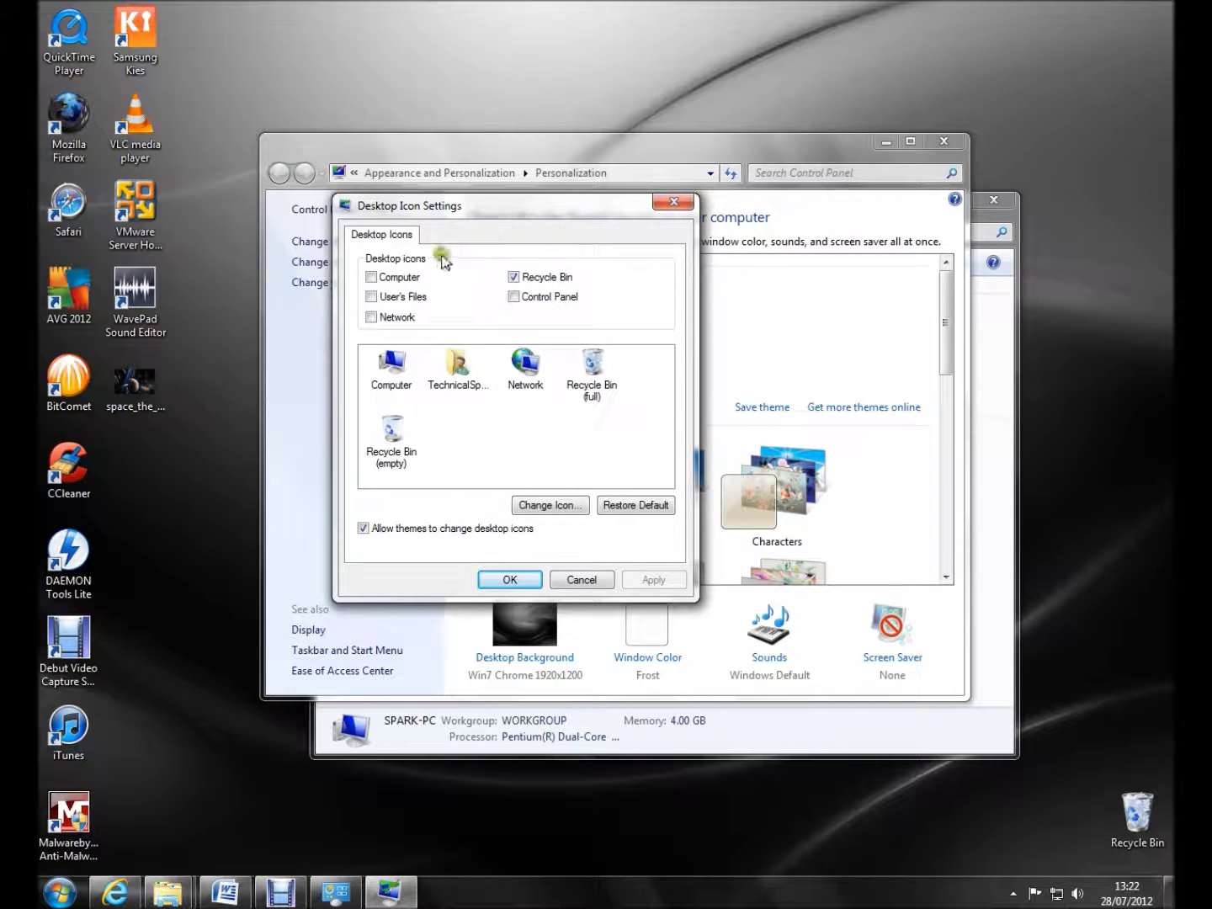
click(399, 276)
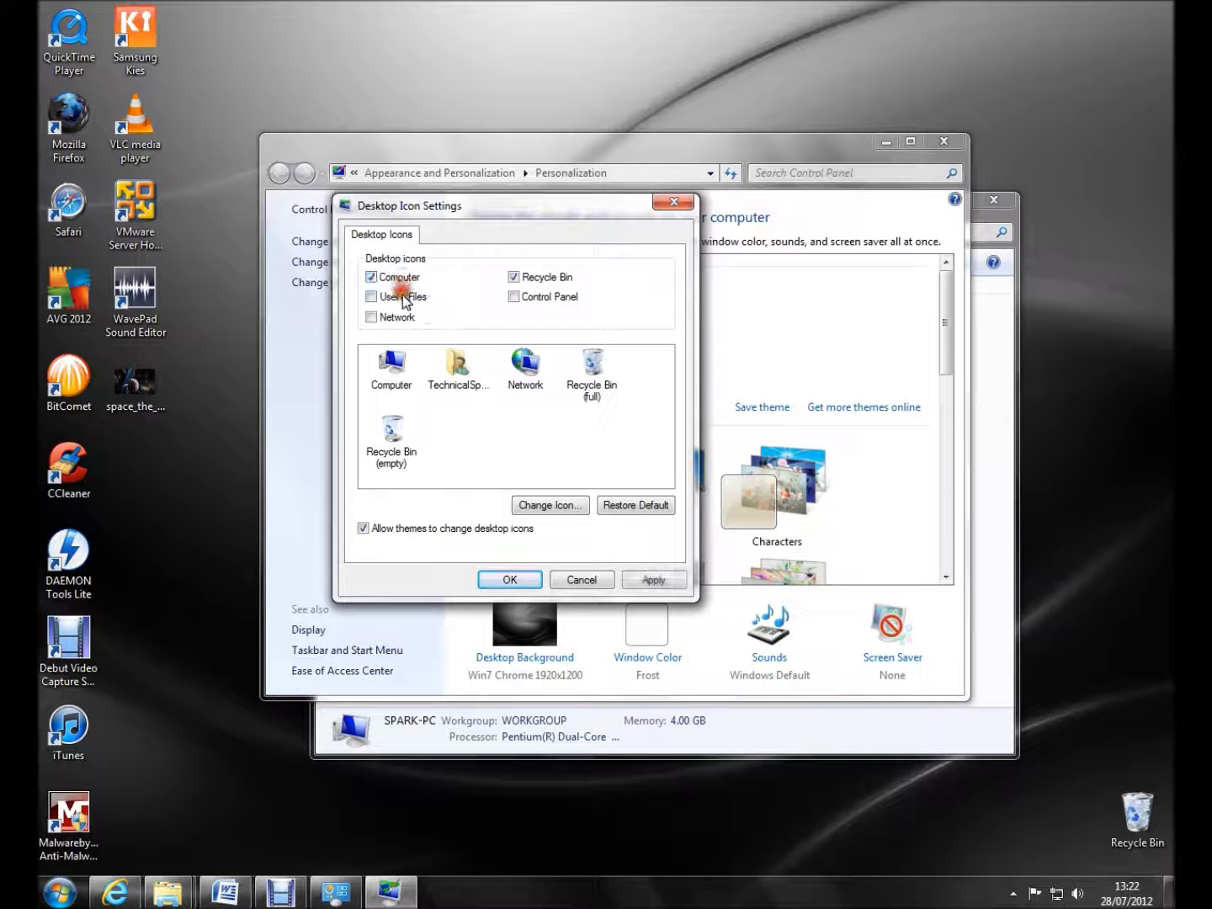
click(394, 296)
click(391, 372)
click(453, 371)
click(403, 377)
click(478, 421)
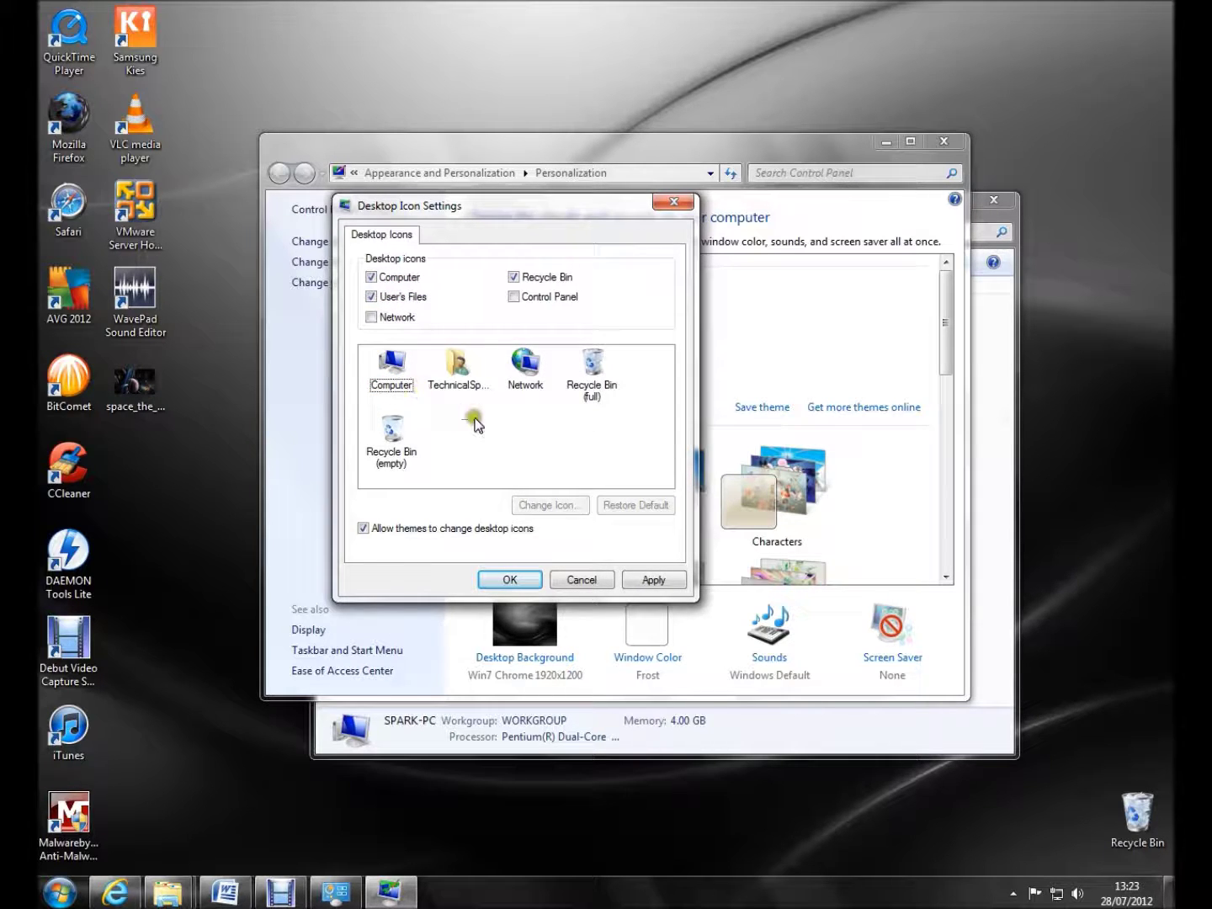
click(459, 388)
click(548, 505)
drag(525, 541, 589, 548)
click(612, 574)
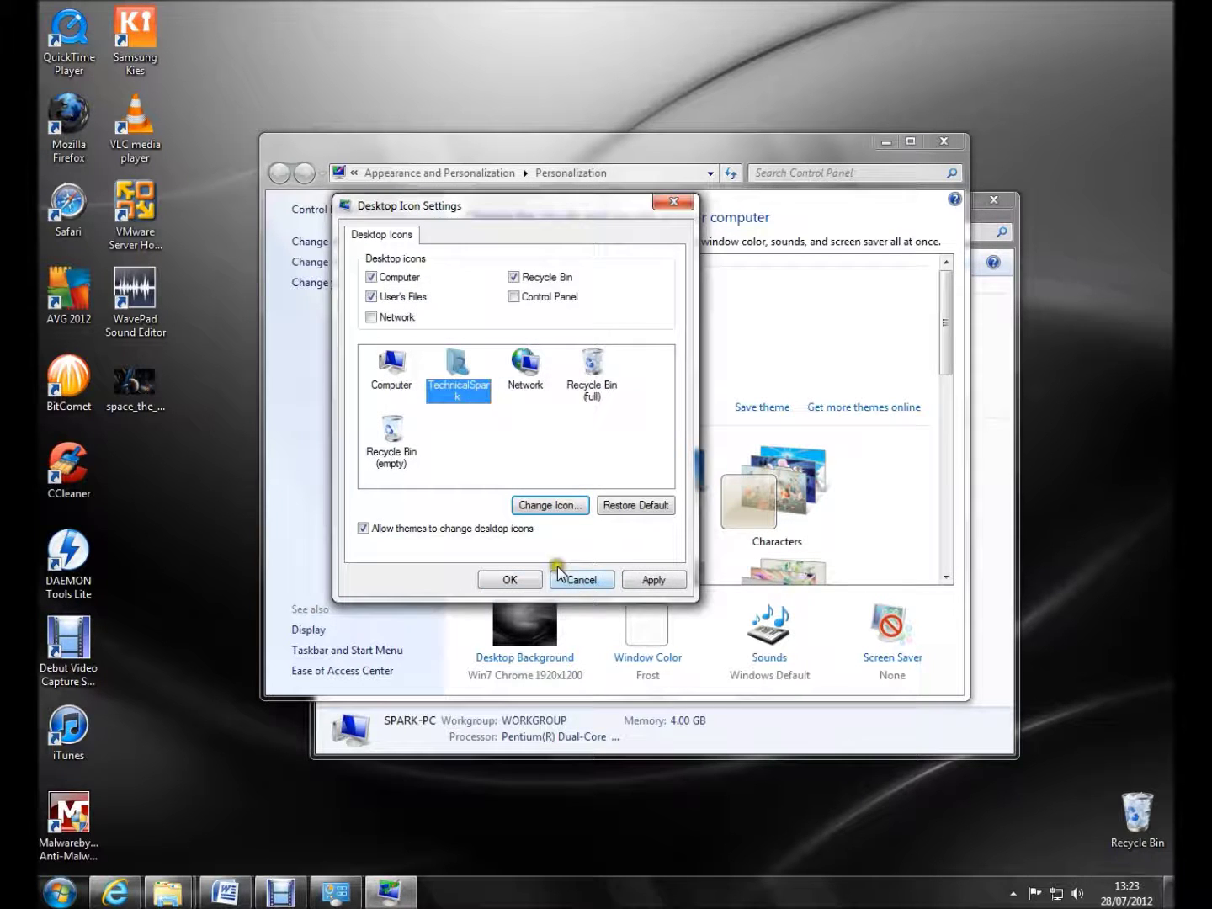
Apply and confirm the desktop icon settings, and close the Personalization window
click(634, 579)
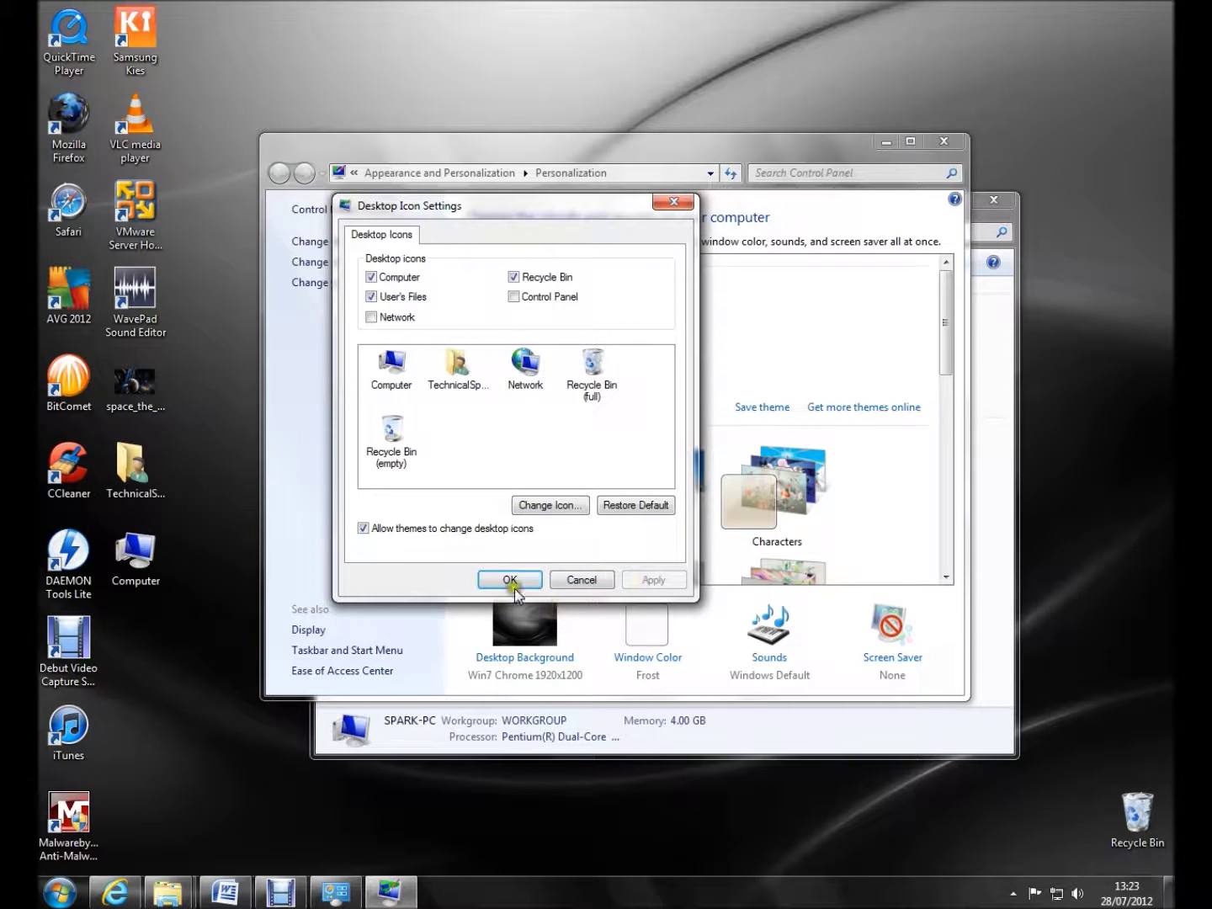
click(510, 580)
click(944, 141)
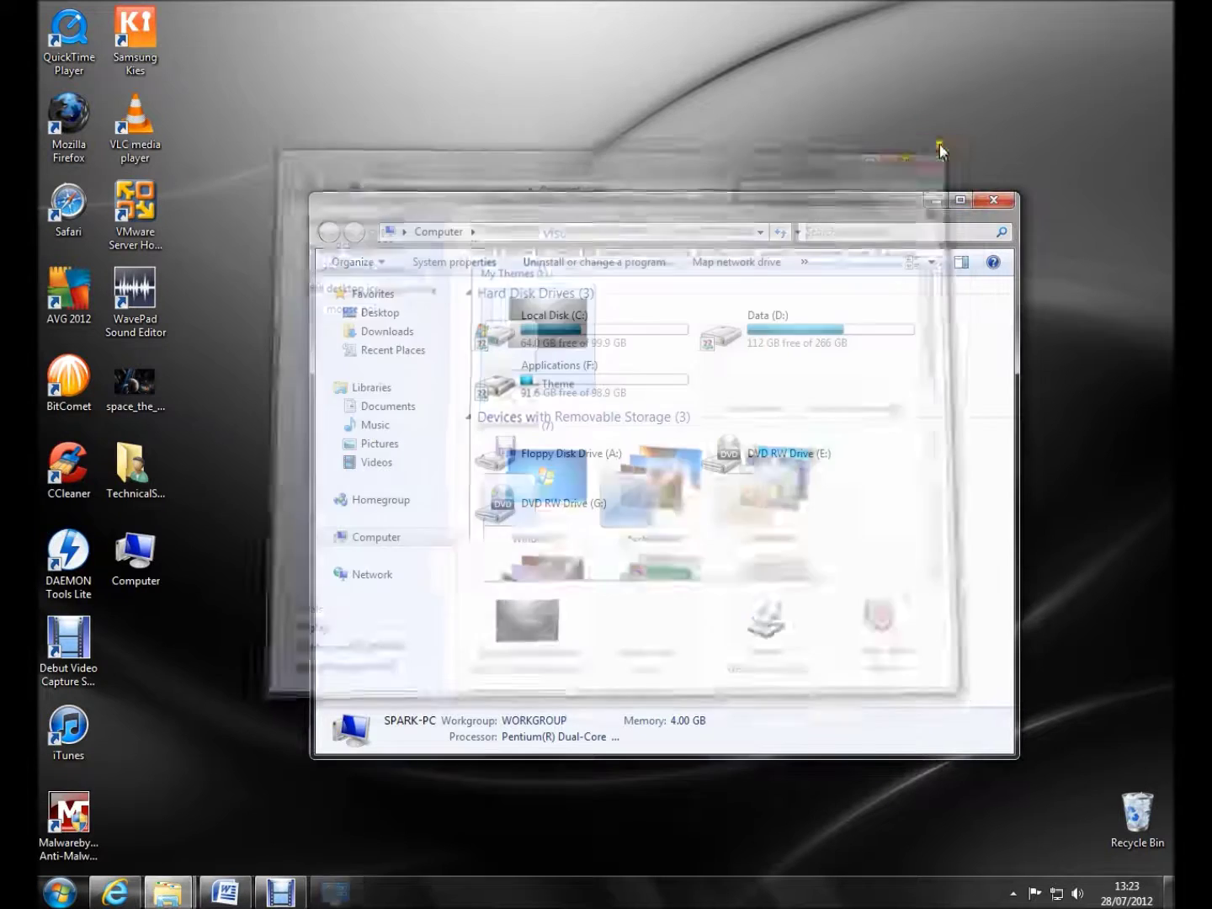
Rearrange the desktop icons so the user's folder and Computer head the first column and QuickTime Player ends it
drag(223, 468, 71, 120)
click(195, 570)
drag(130, 557, 76, 88)
click(300, 140)
drag(69, 34, 221, 173)
drag(39, 8, 103, 860)
drag(67, 117, 69, 42)
click(209, 214)
drag(202, 122, 88, 813)
click(148, 745)
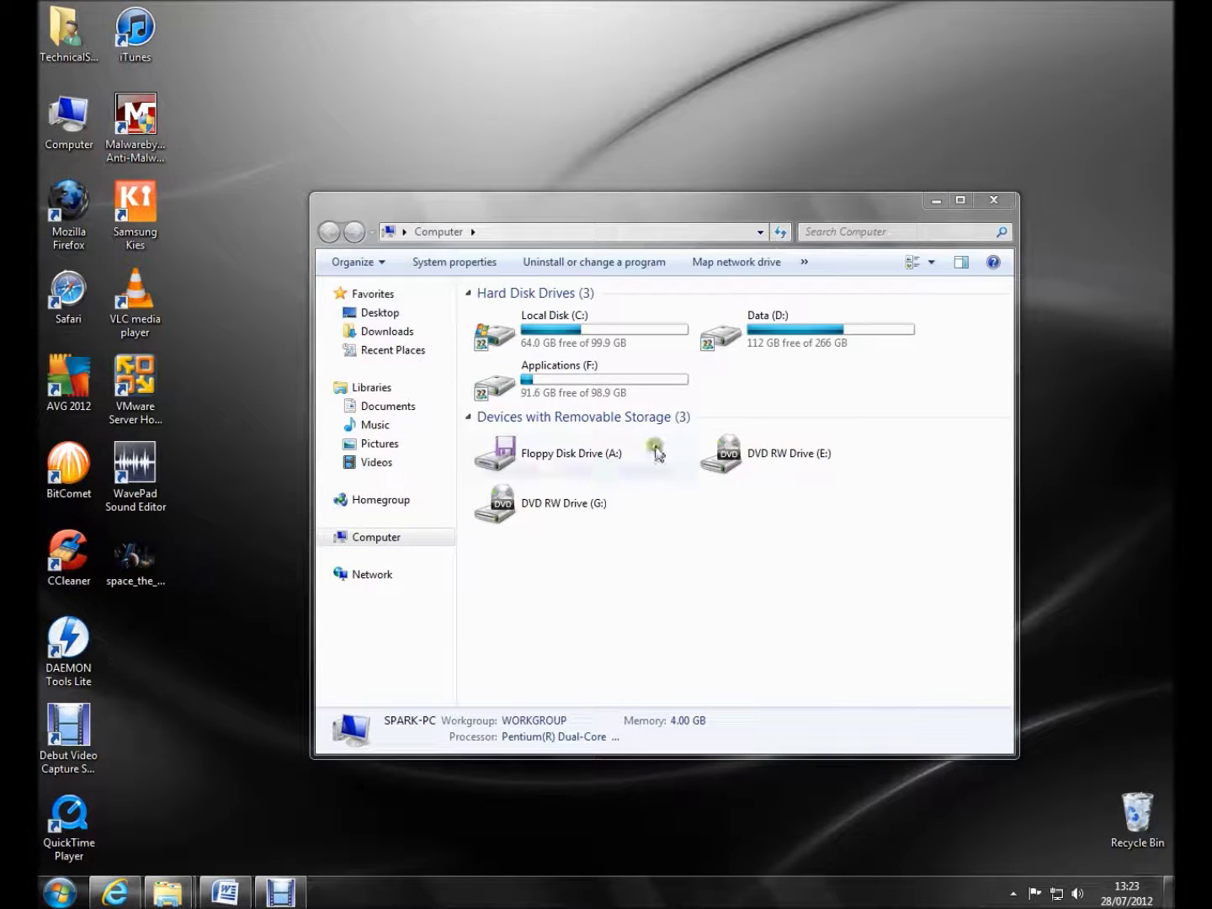
Open the Windows folder on Local Disk (C:)
click(552, 318)
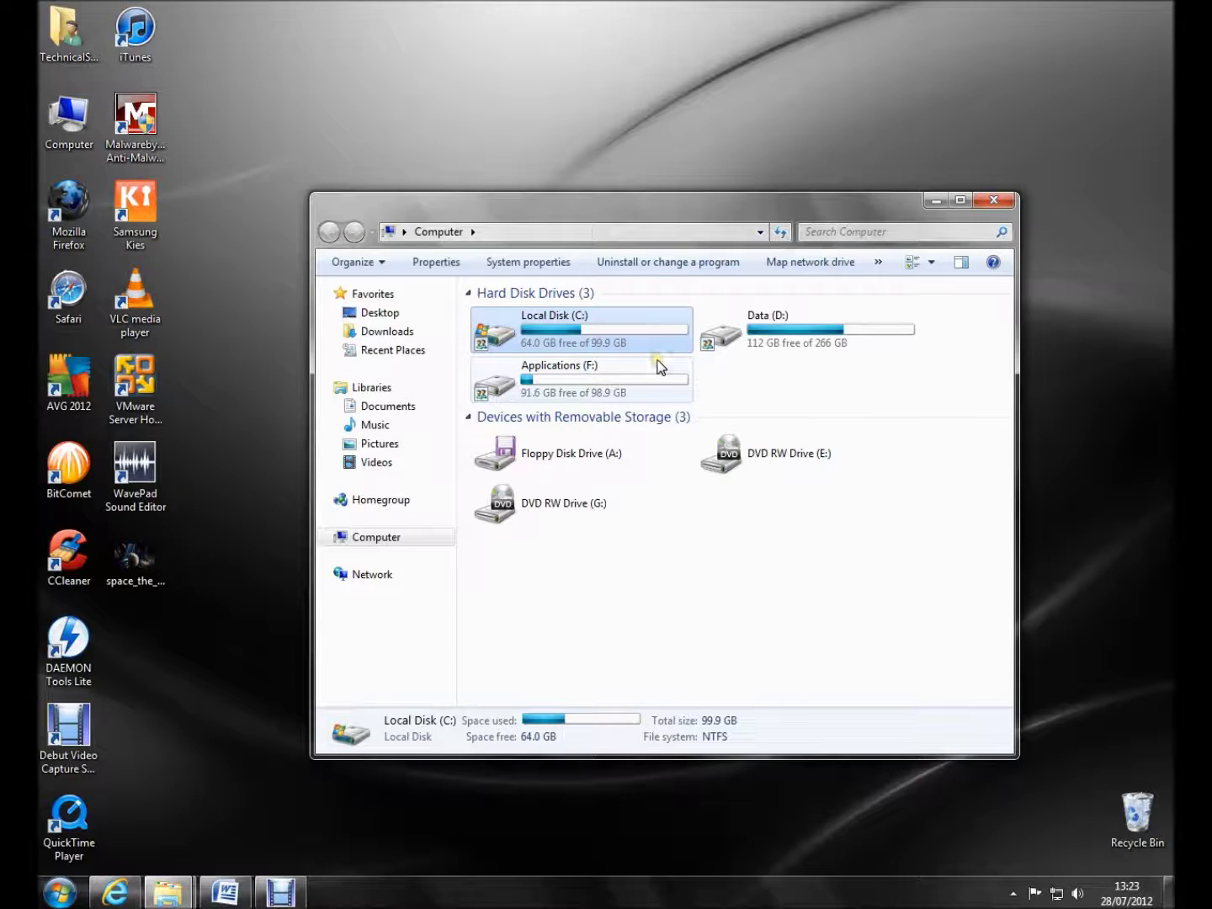
key(Return)
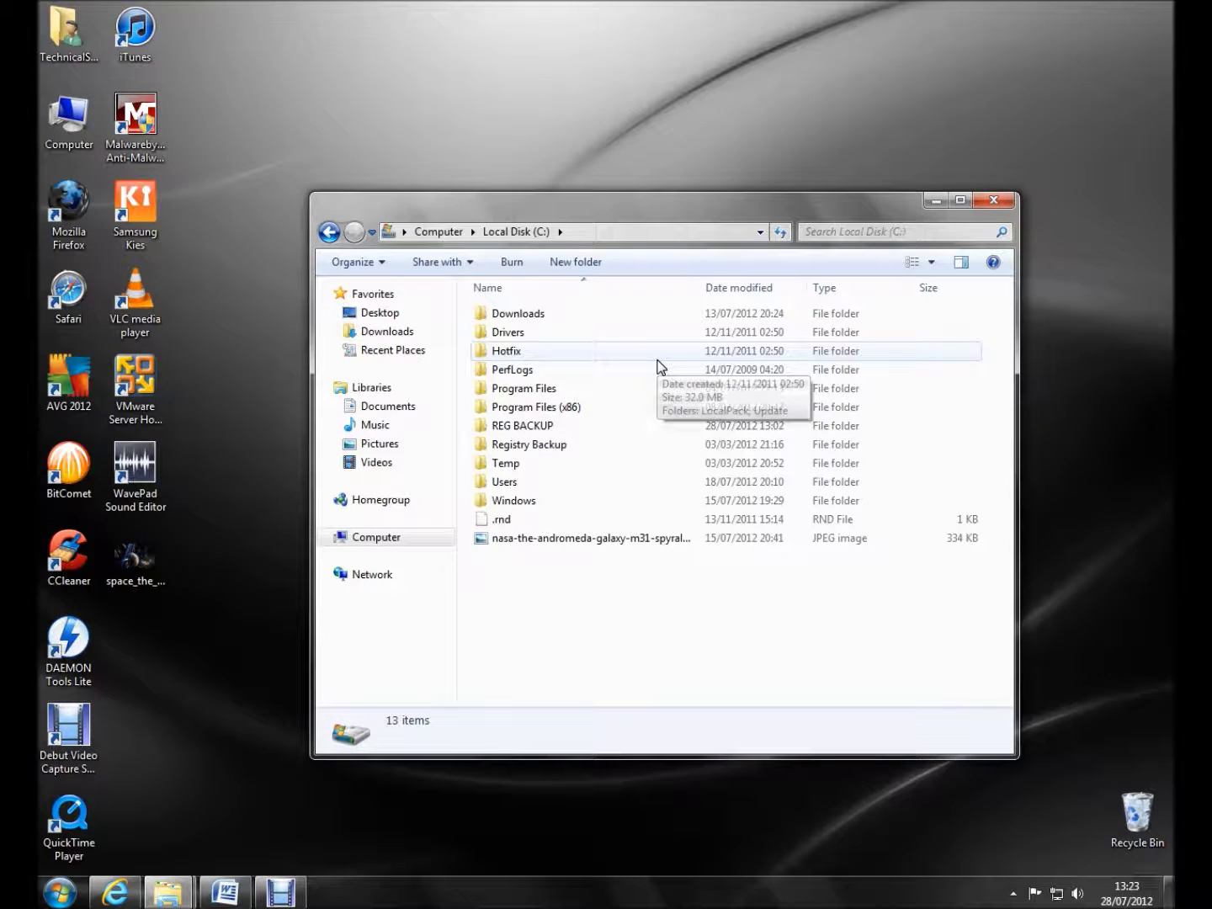
key(Down)
key(Down)
key(Down)
key(Down)
key(Down)
key(Down)
key(Down)
key(Down)
key(Down)
key(Down)
key(Down)
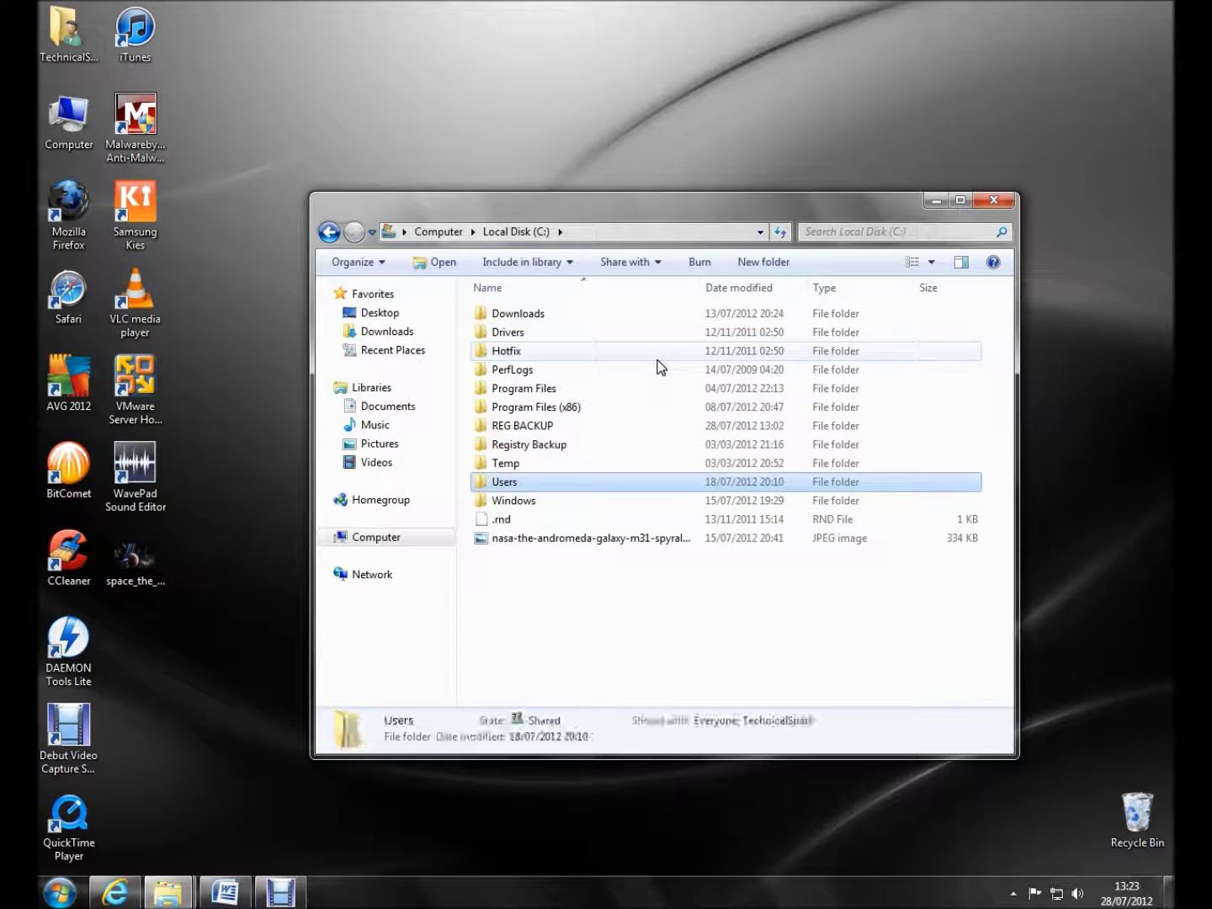
key(Return)
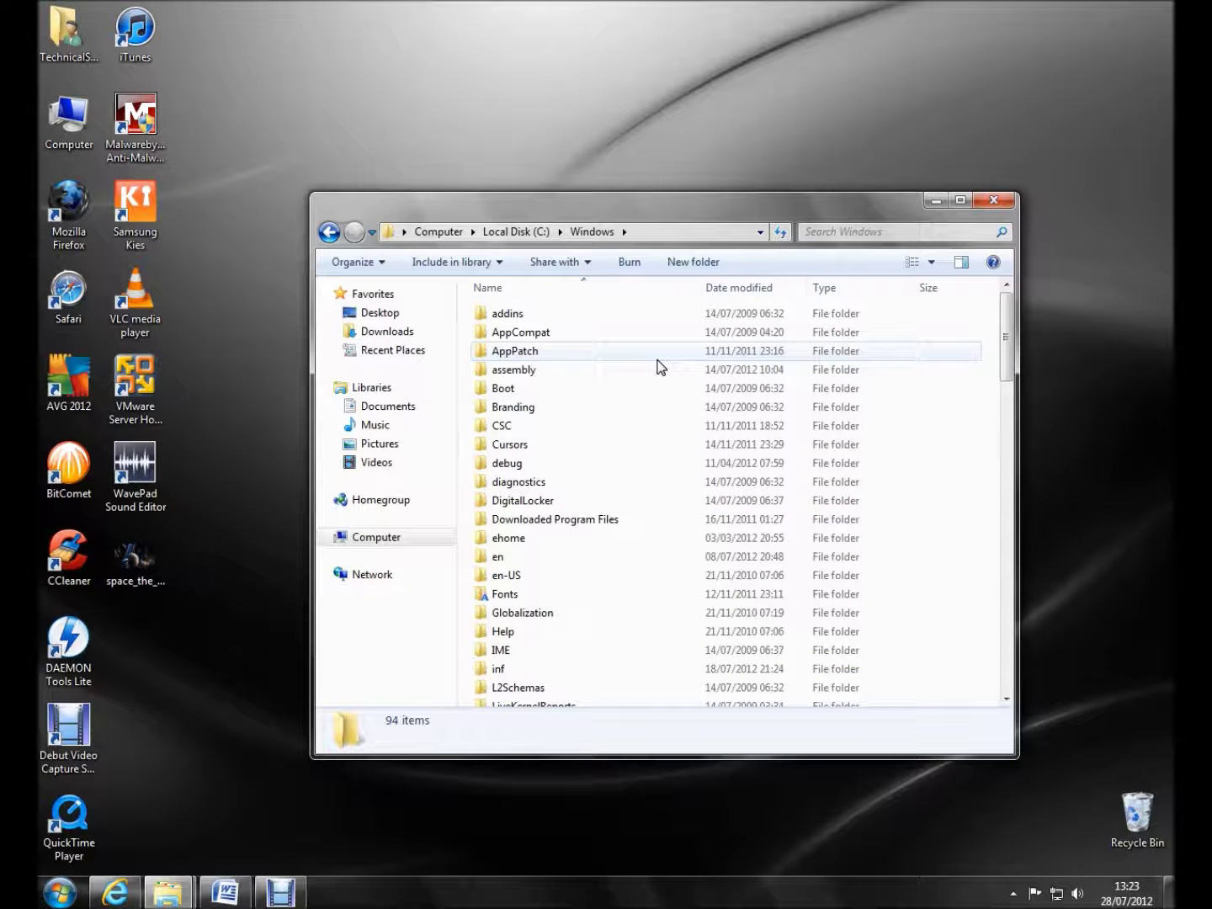
Open the System32 folder inside the Windows folder
key(s)
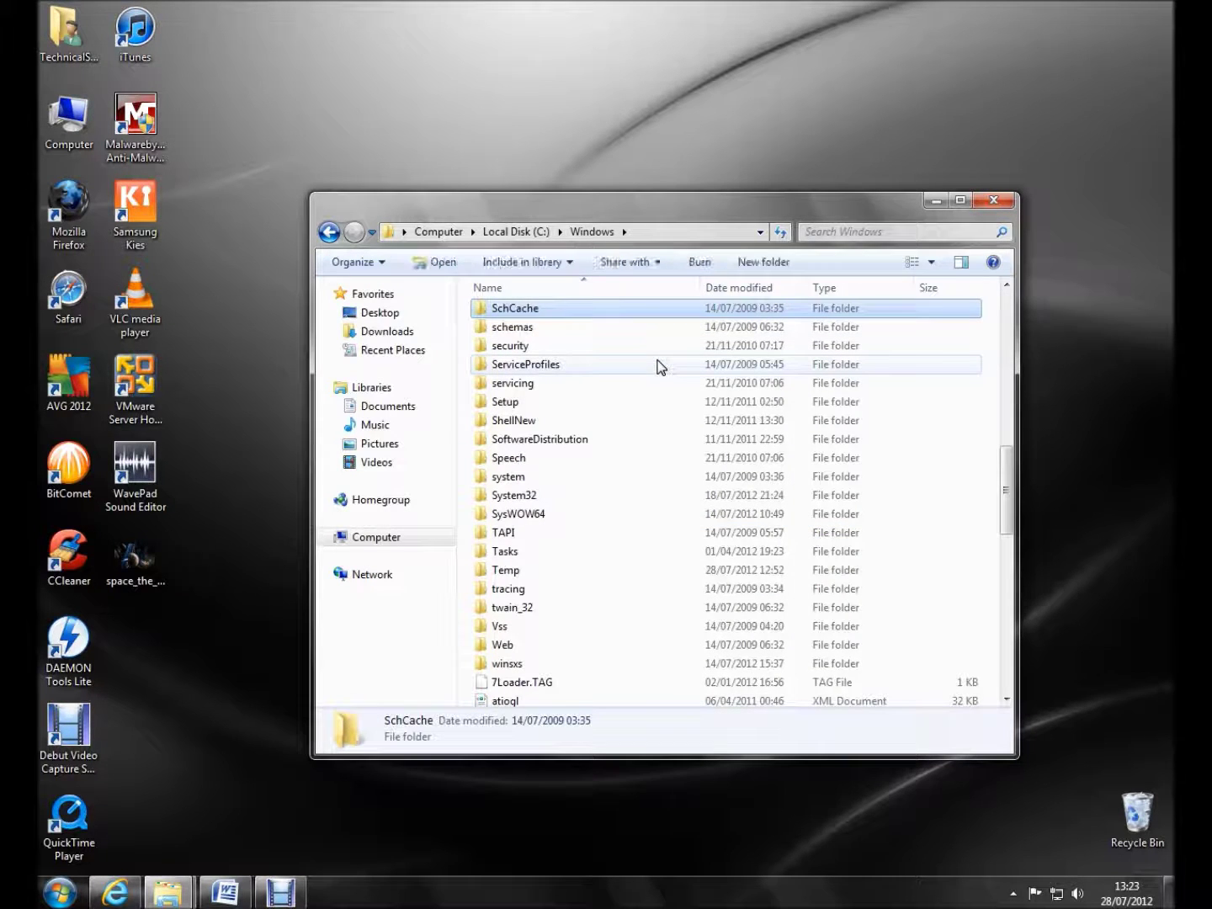
key(Down)
key(Down)
key(Down)
key(Down)
key(Down)
key(Down)
key(Down)
key(Down)
key(Down)
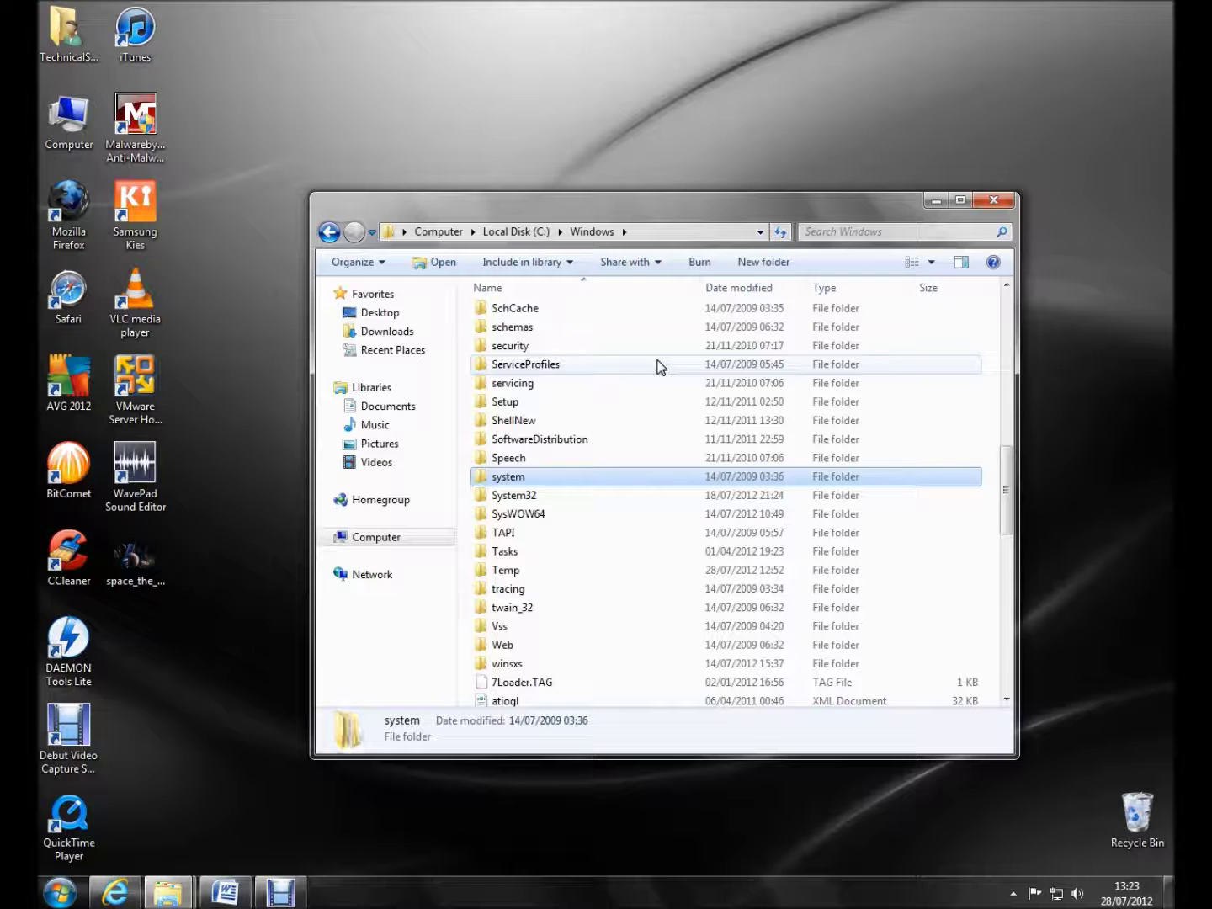
key(Down)
key(Return)
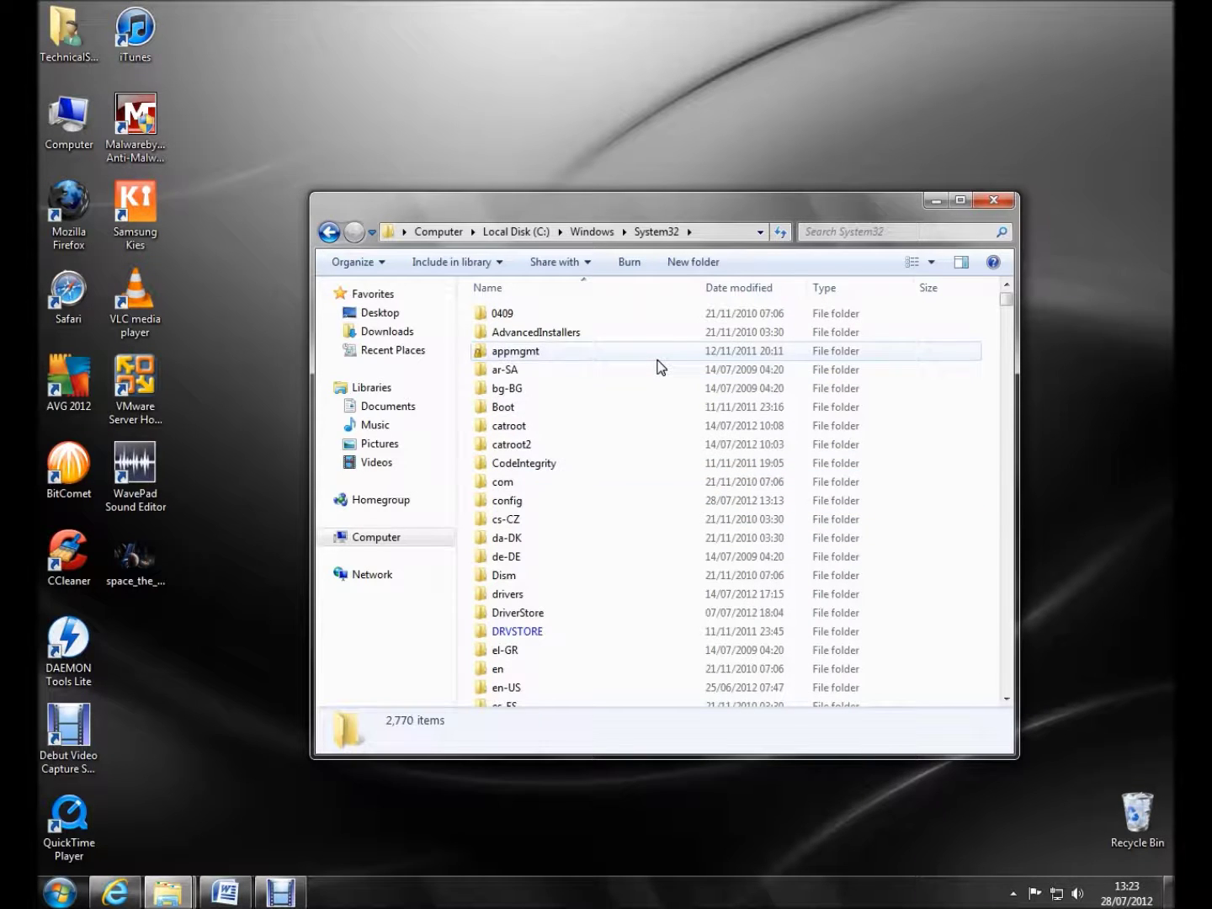
Open the oobe folder inside System32 and reposition the Explorer window
key(Down)
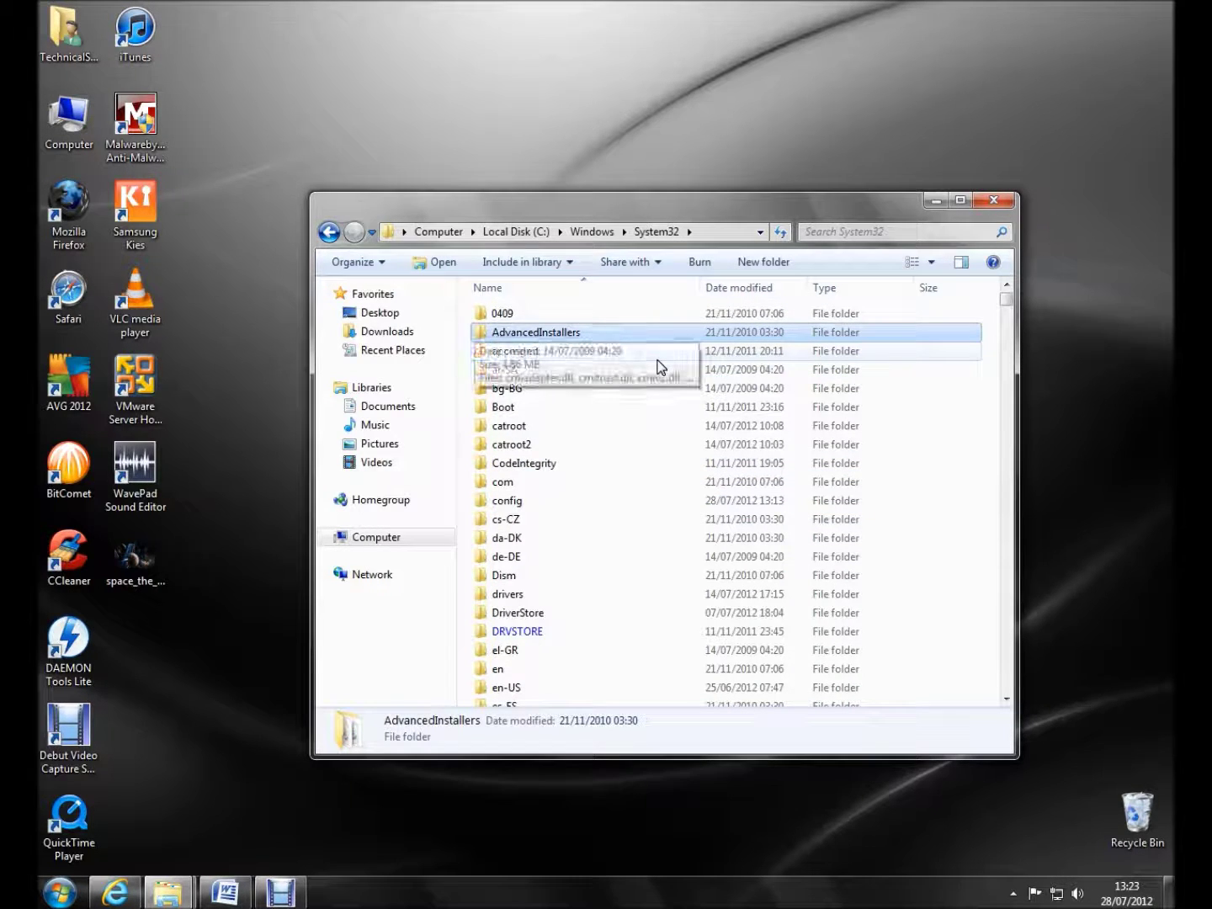
key(o)
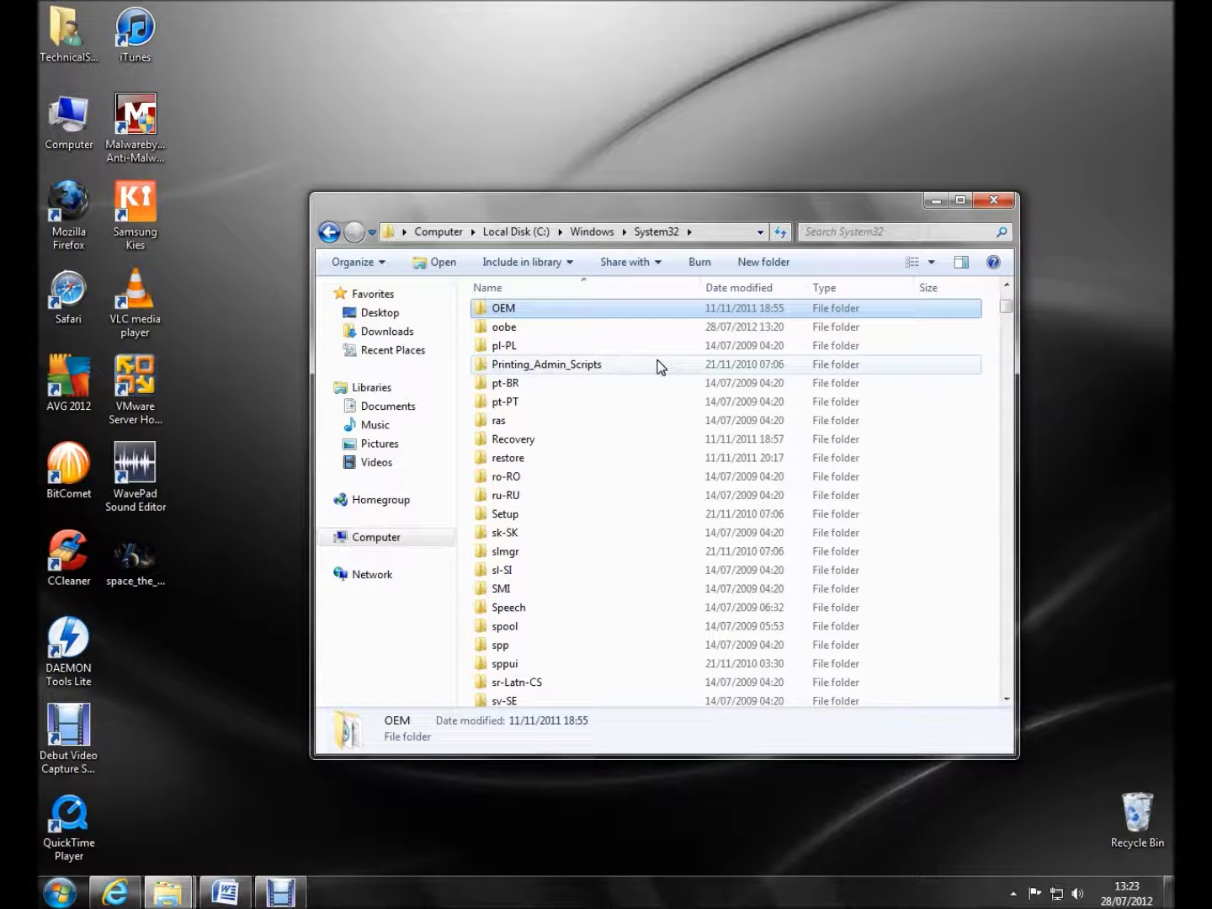
double_click(509, 329)
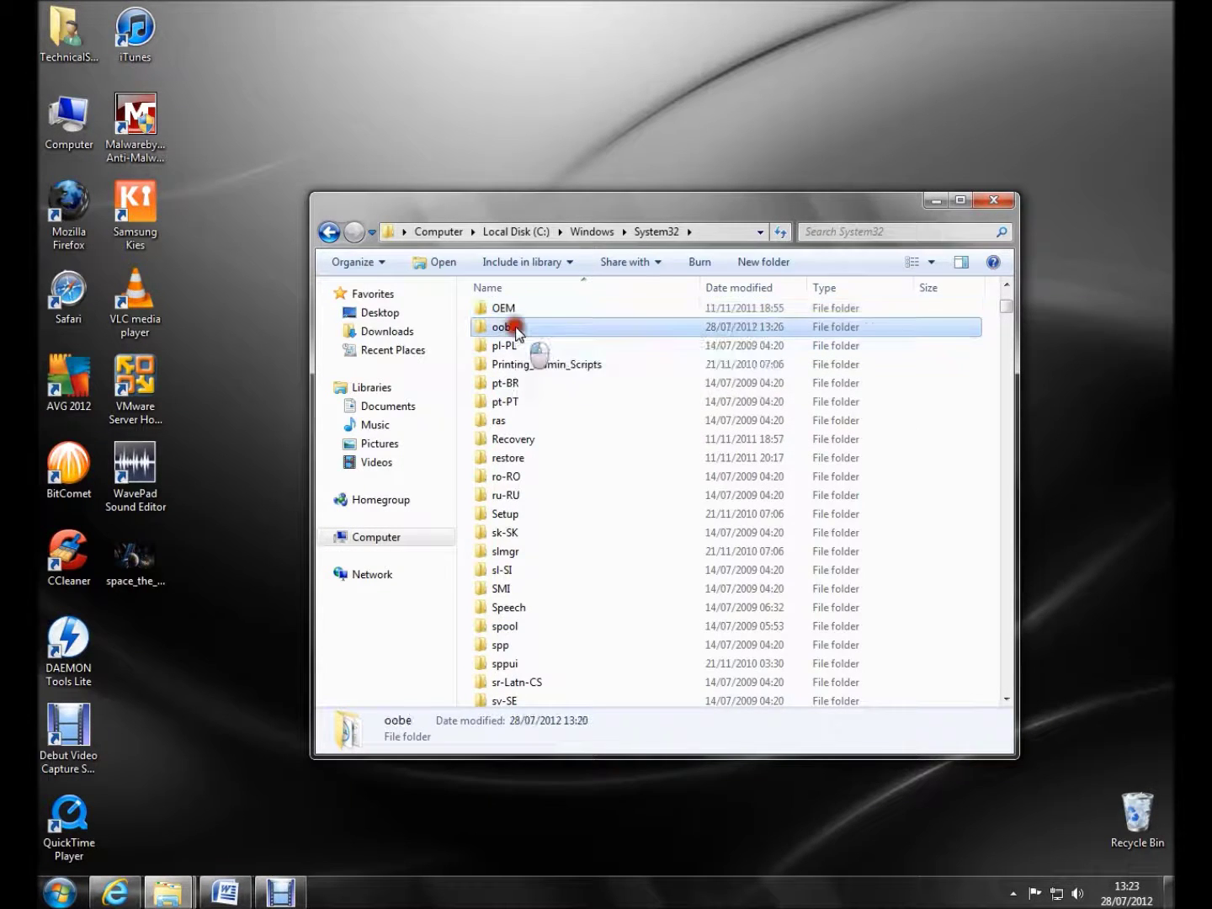
drag(648, 217, 564, 186)
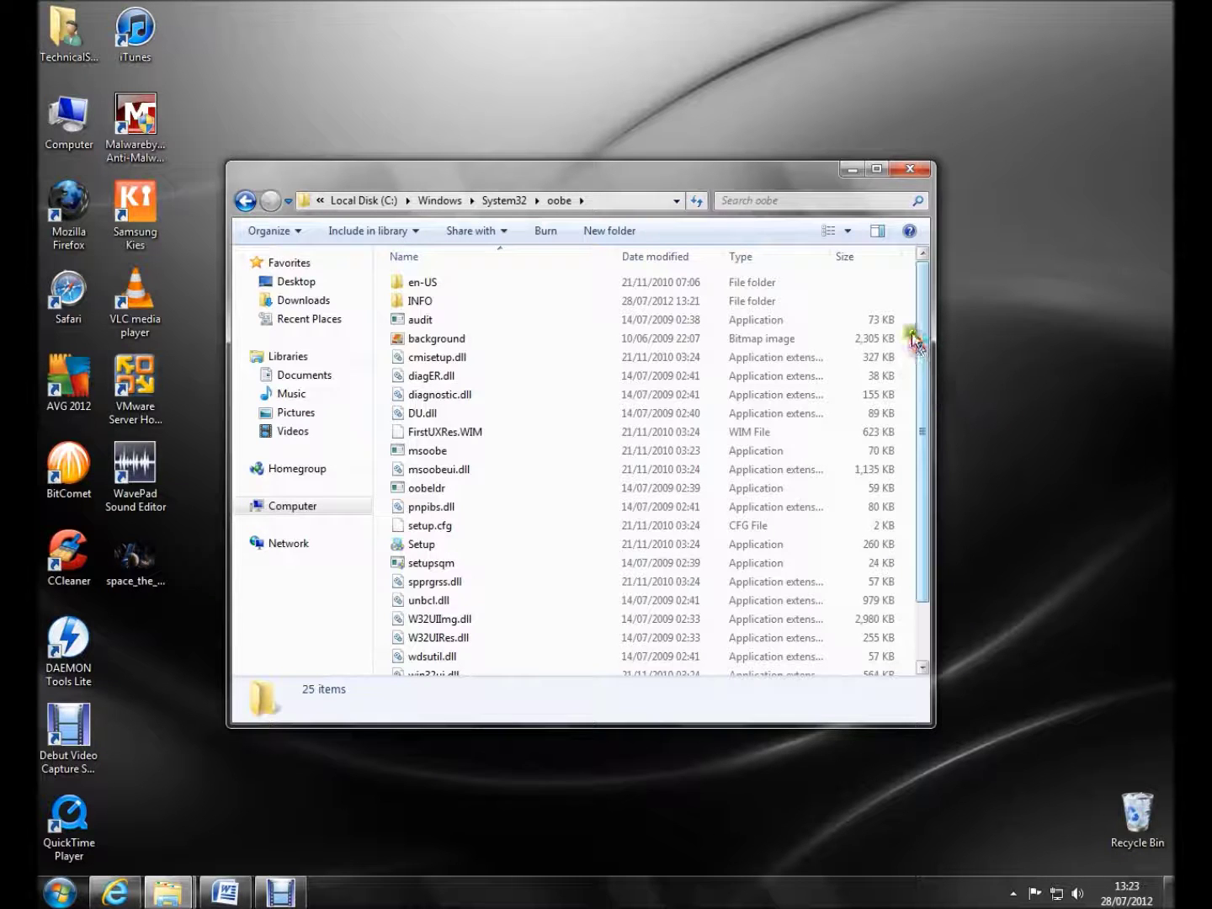
Create a new folder inside oobe, granting administrator permission, and enter info as its name
click(430, 299)
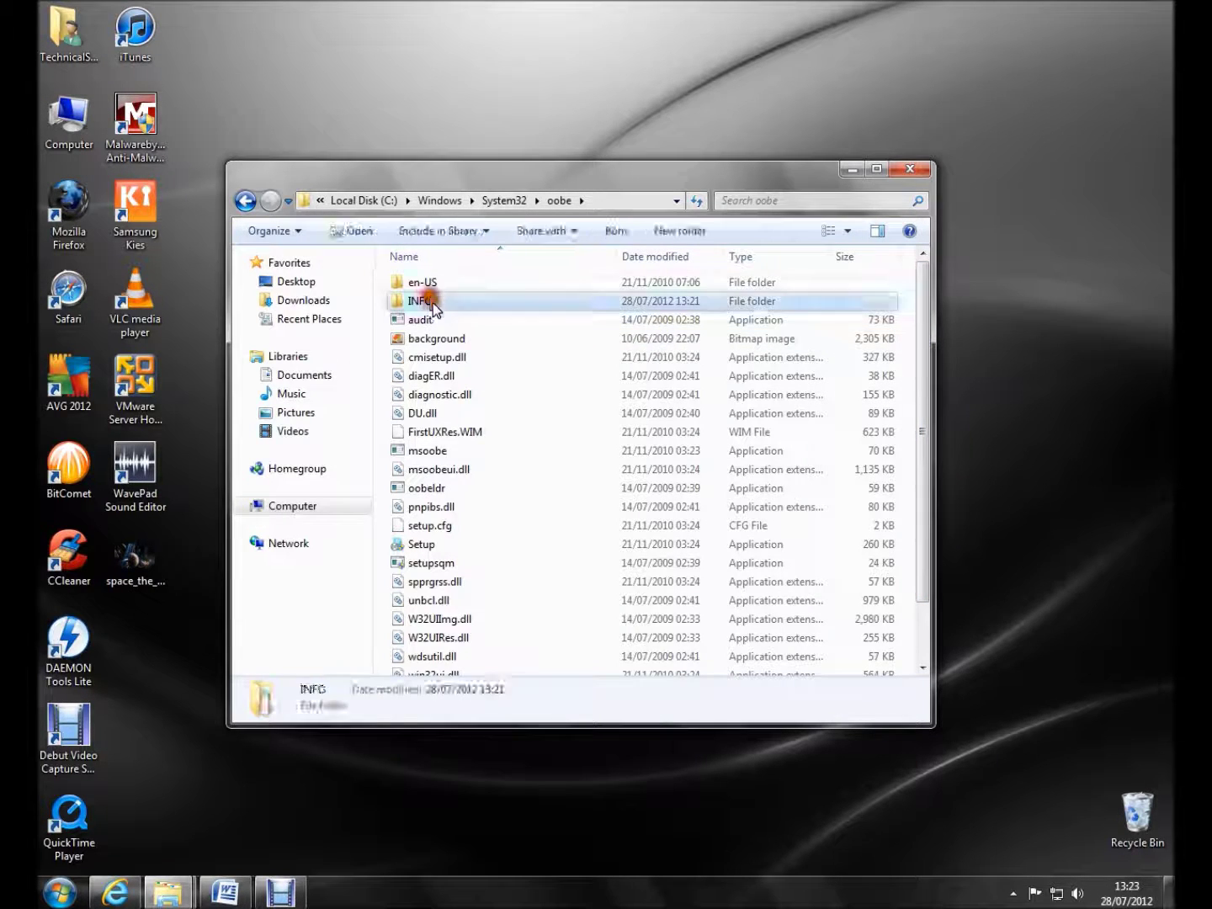
click(906, 321)
scroll(907, 341, down, 1)
scroll(842, 329, up, 1)
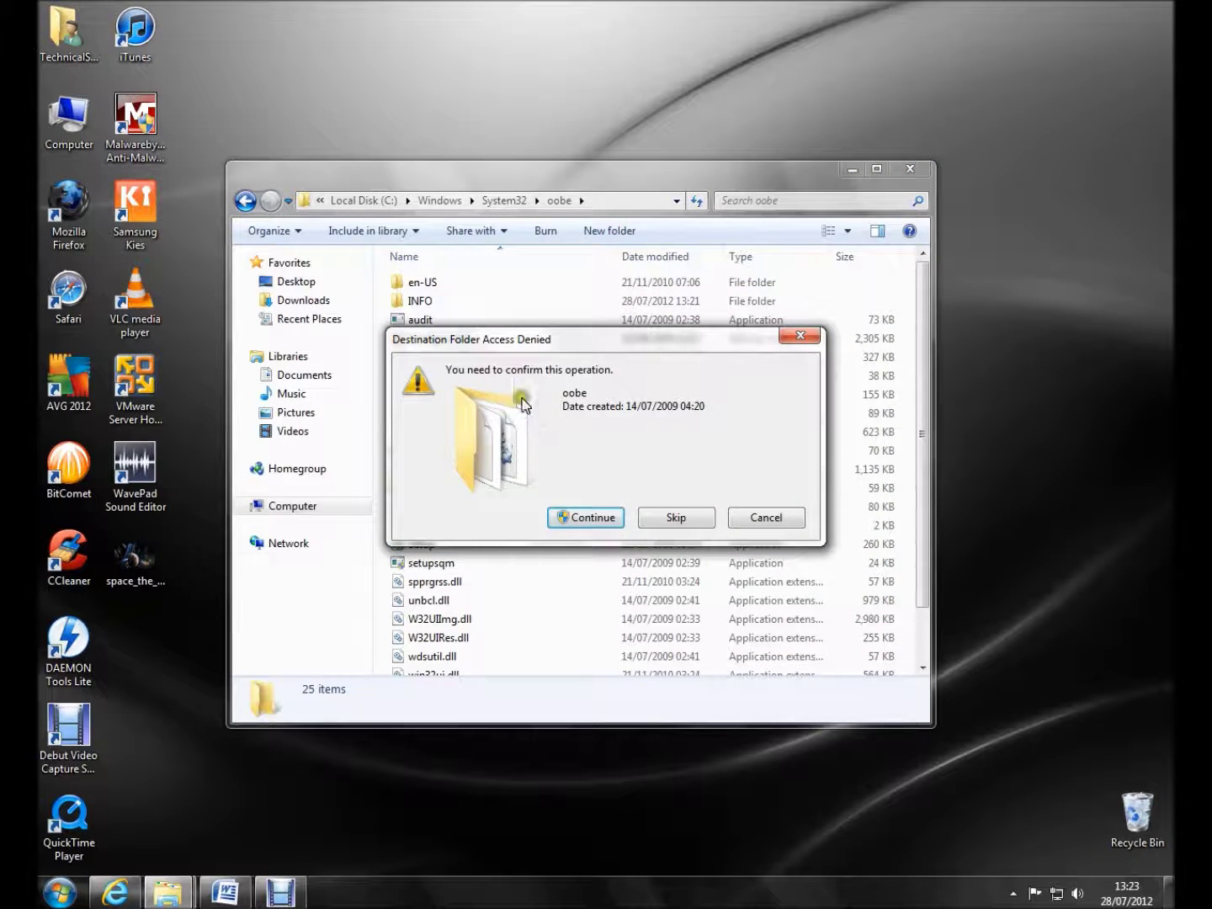
click(587, 519)
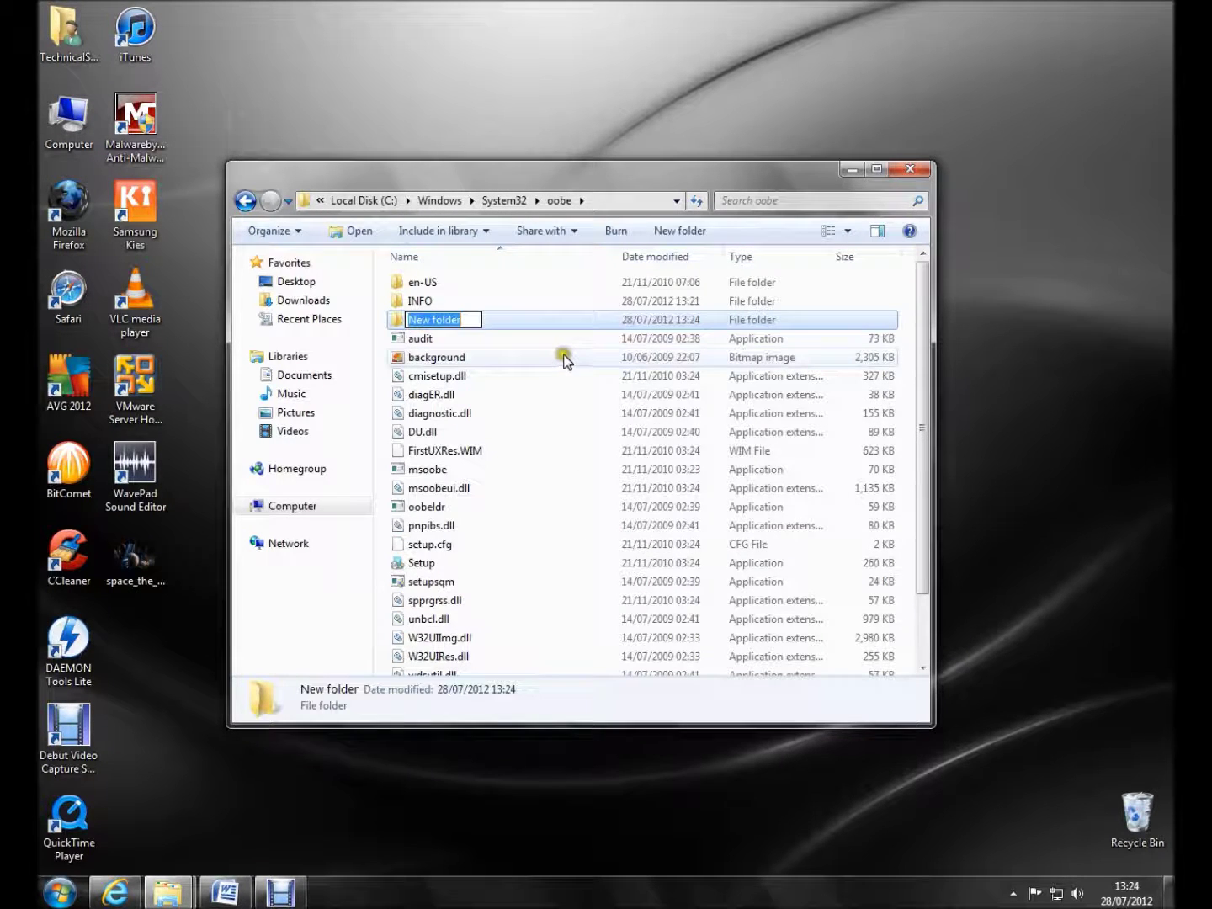
text(info)
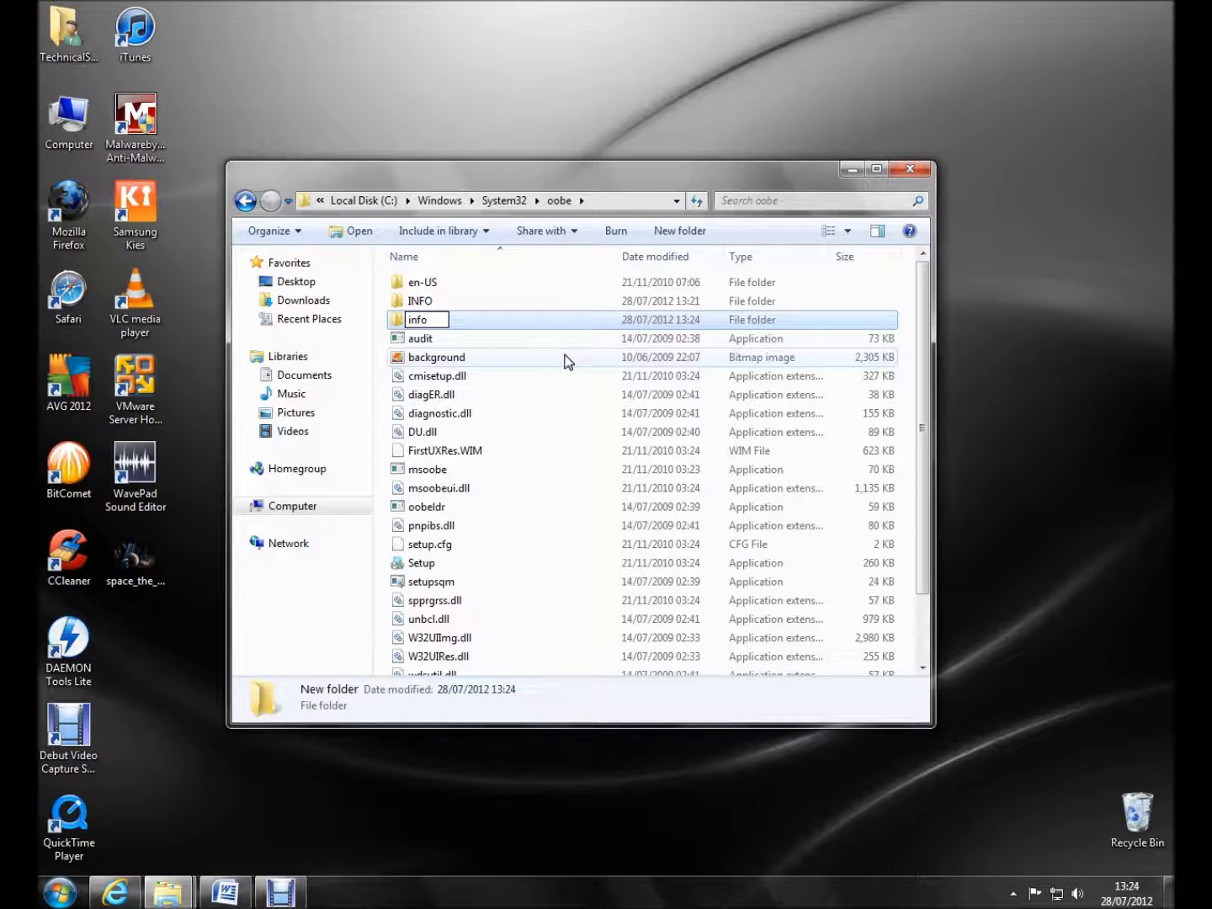
Cancel the naming and delete the new folder from oobe with administrator permission
key(Escape)
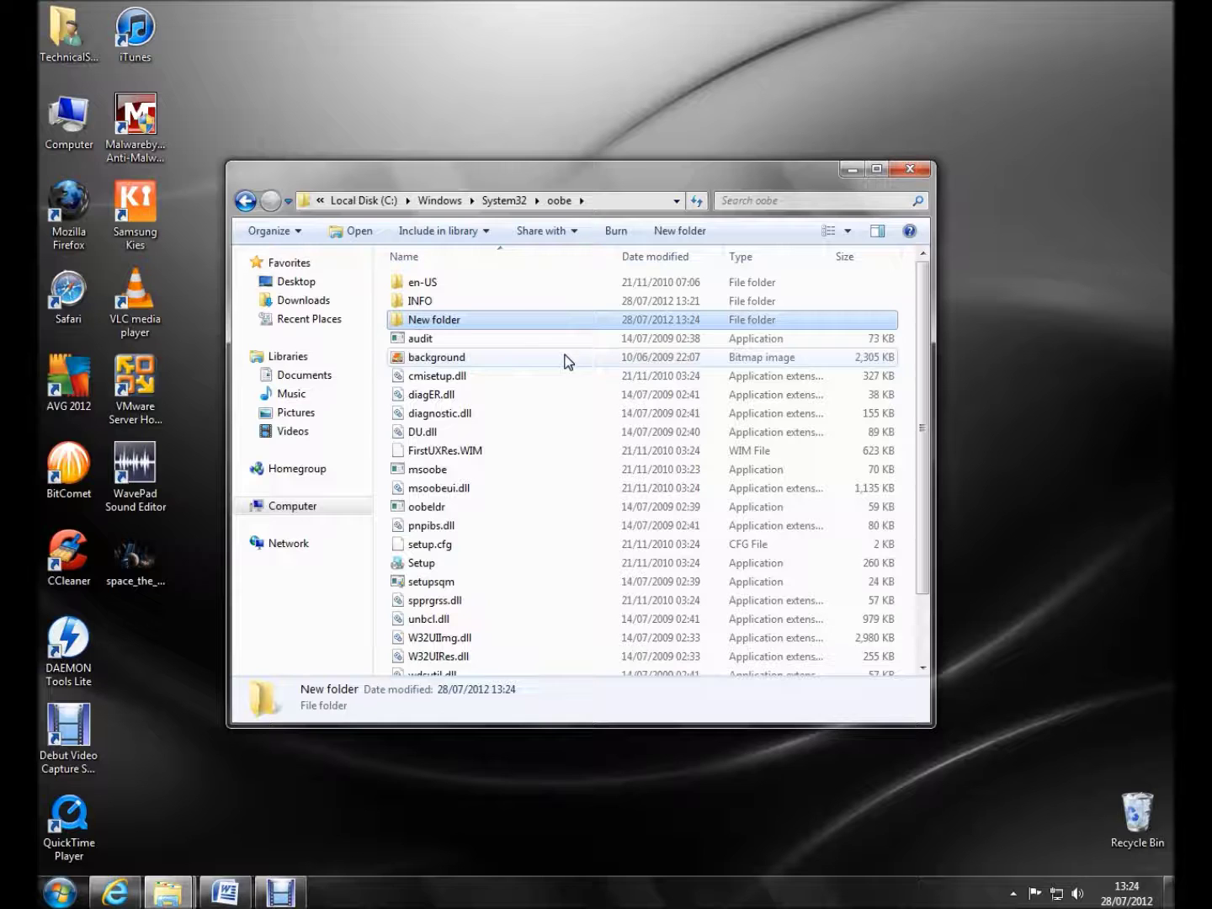
key(Delete)
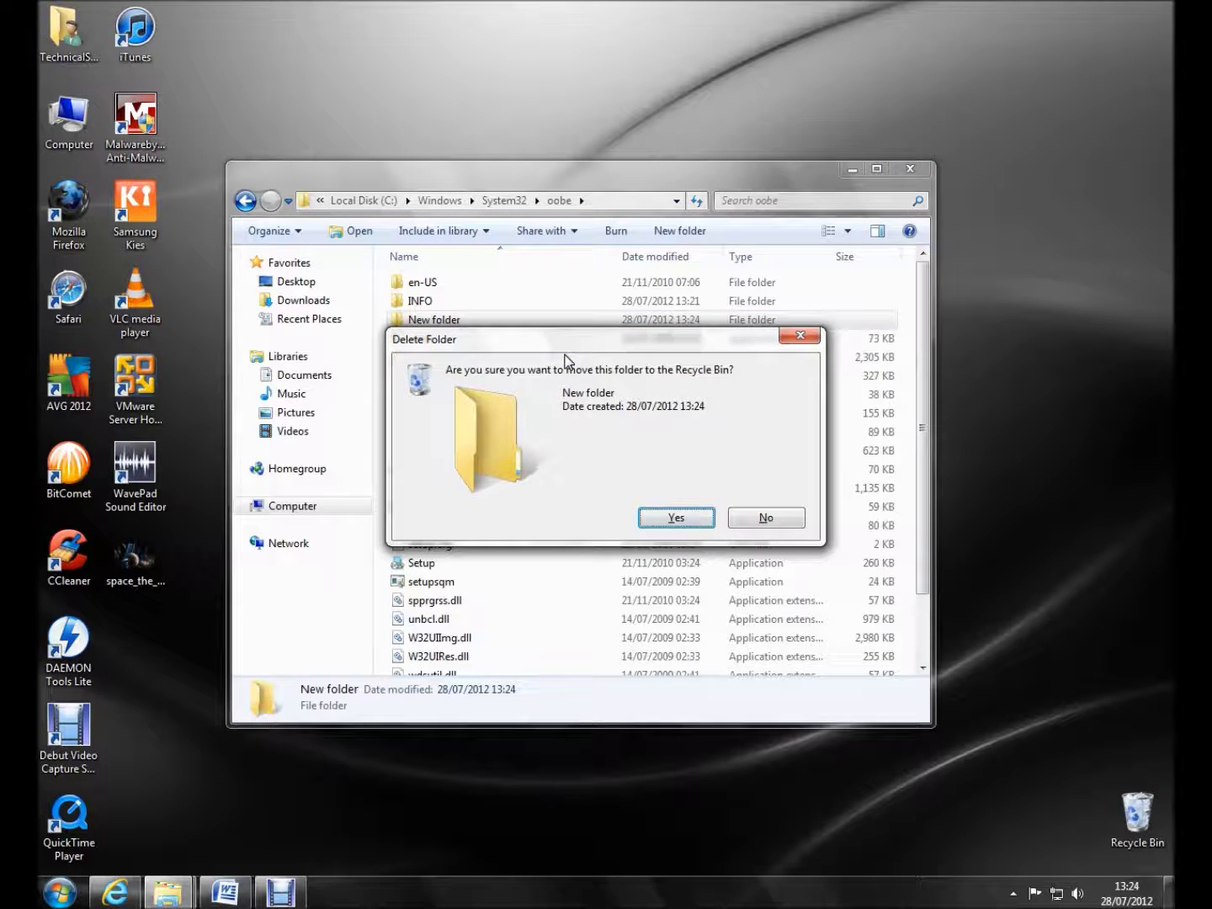
key(Return)
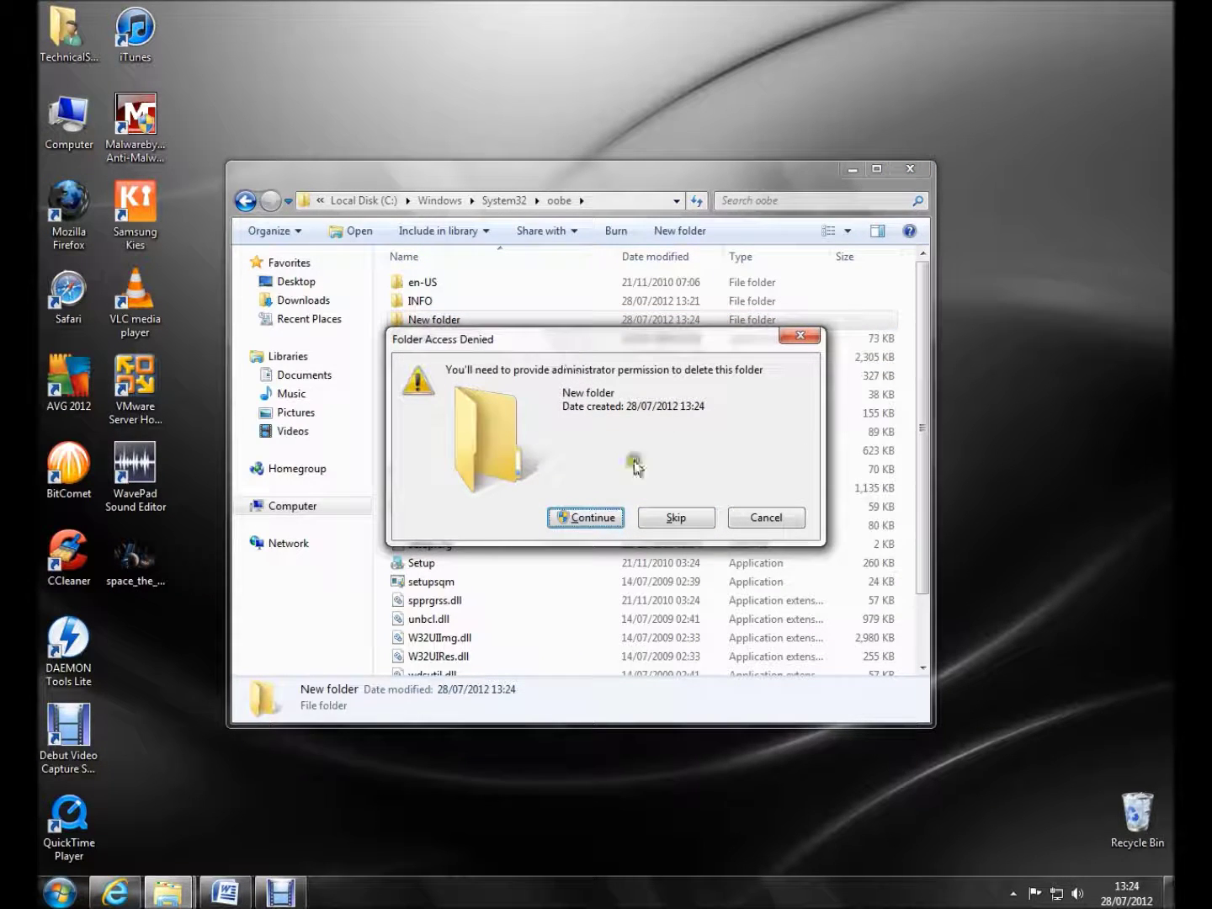
click(598, 517)
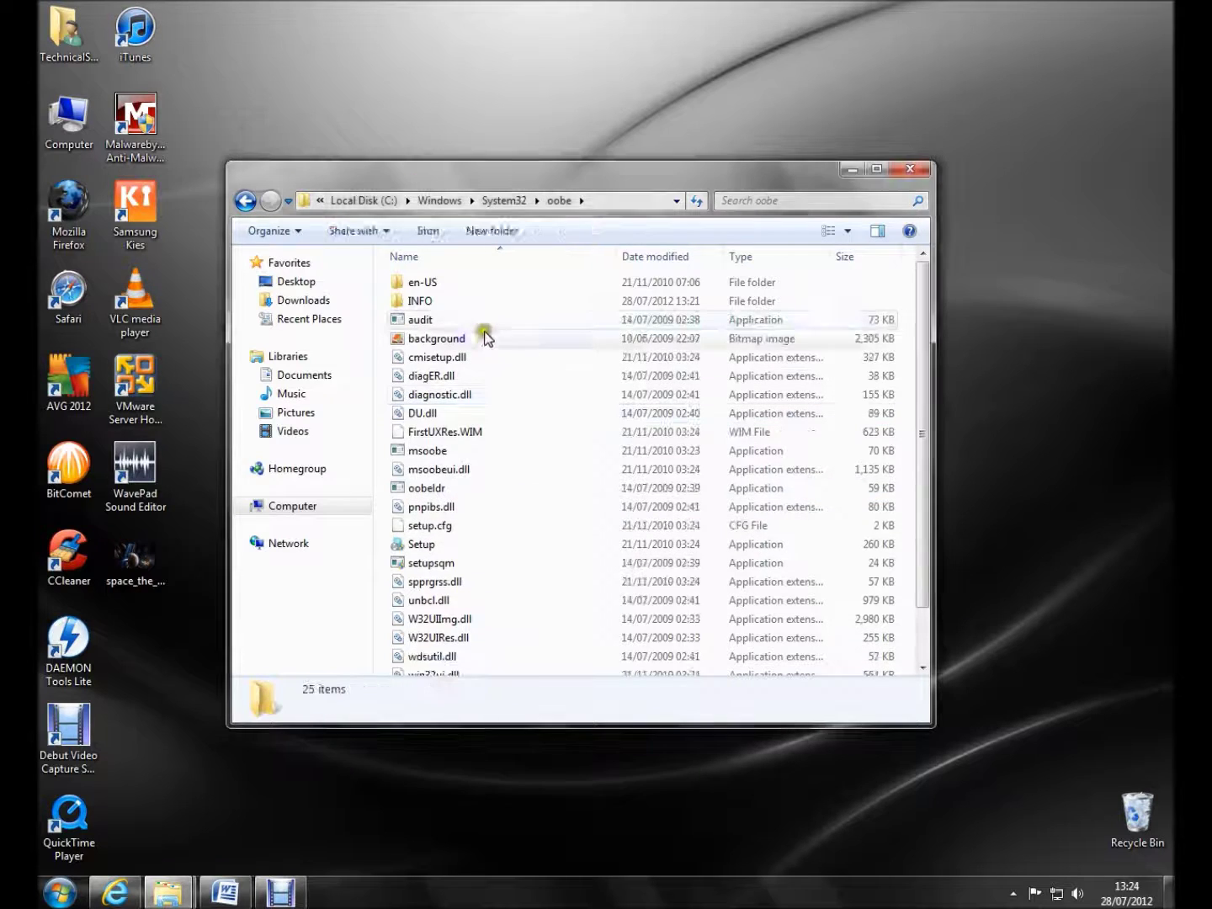
Open the existing INFO folder inside oobe and reposition the Explorer window
click(463, 307)
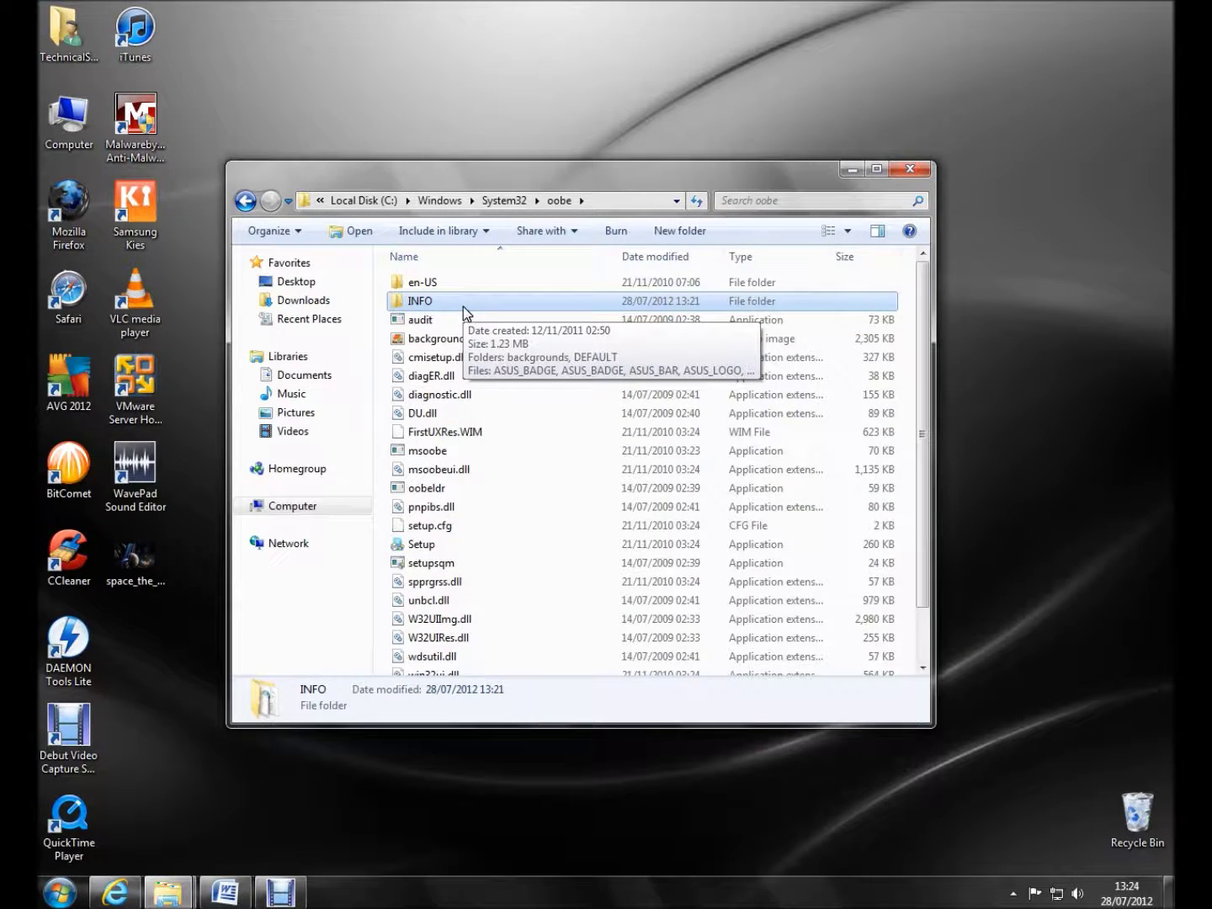
double_click(463, 307)
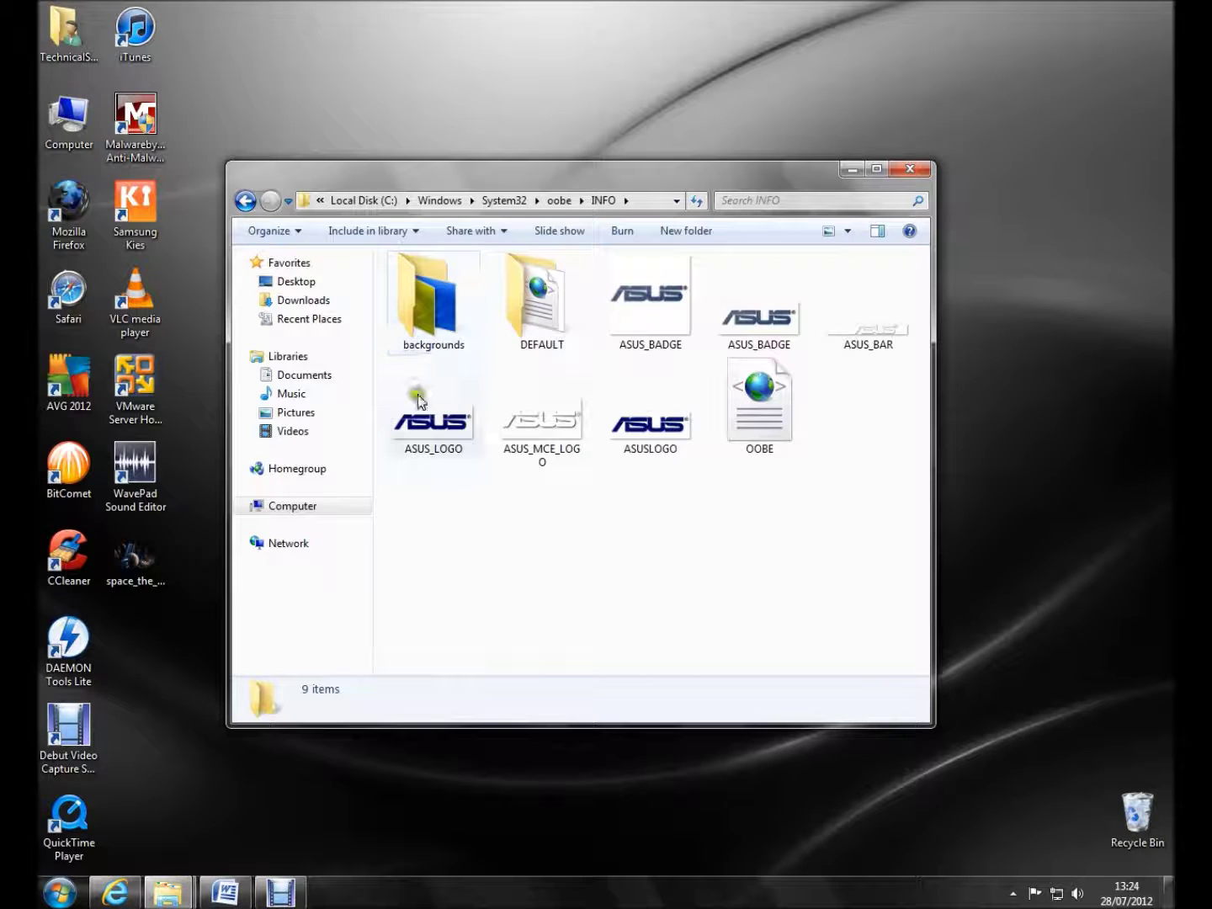
click(487, 515)
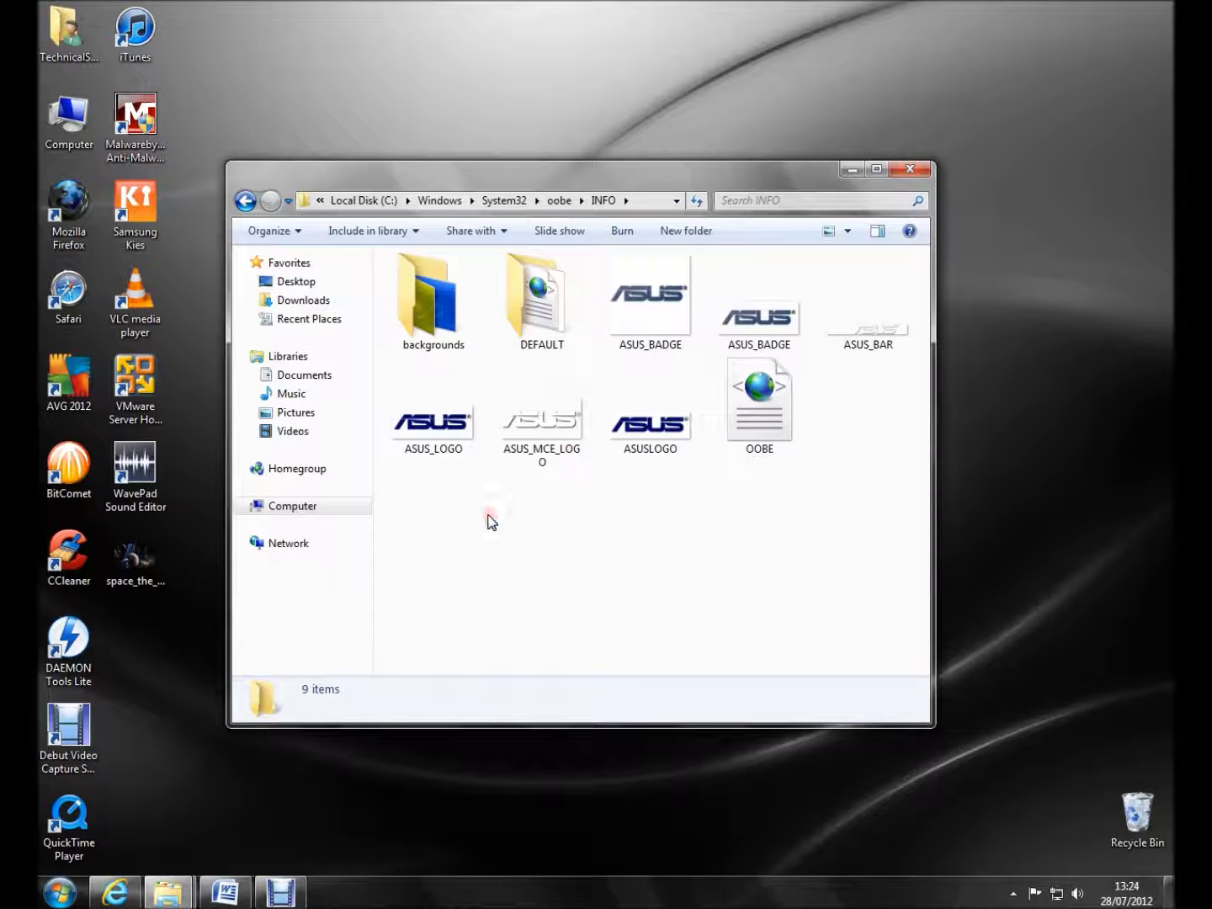
mouse_move(899, 543)
mouse_down()
mouse_move(568, 367)
mouse_move(423, 309)
mouse_move(698, 559)
mouse_up()
mouse_move(632, 179)
mouse_down()
mouse_move(641, 253)
mouse_move(598, 243)
mouse_move(598, 208)
mouse_up()
click(614, 609)
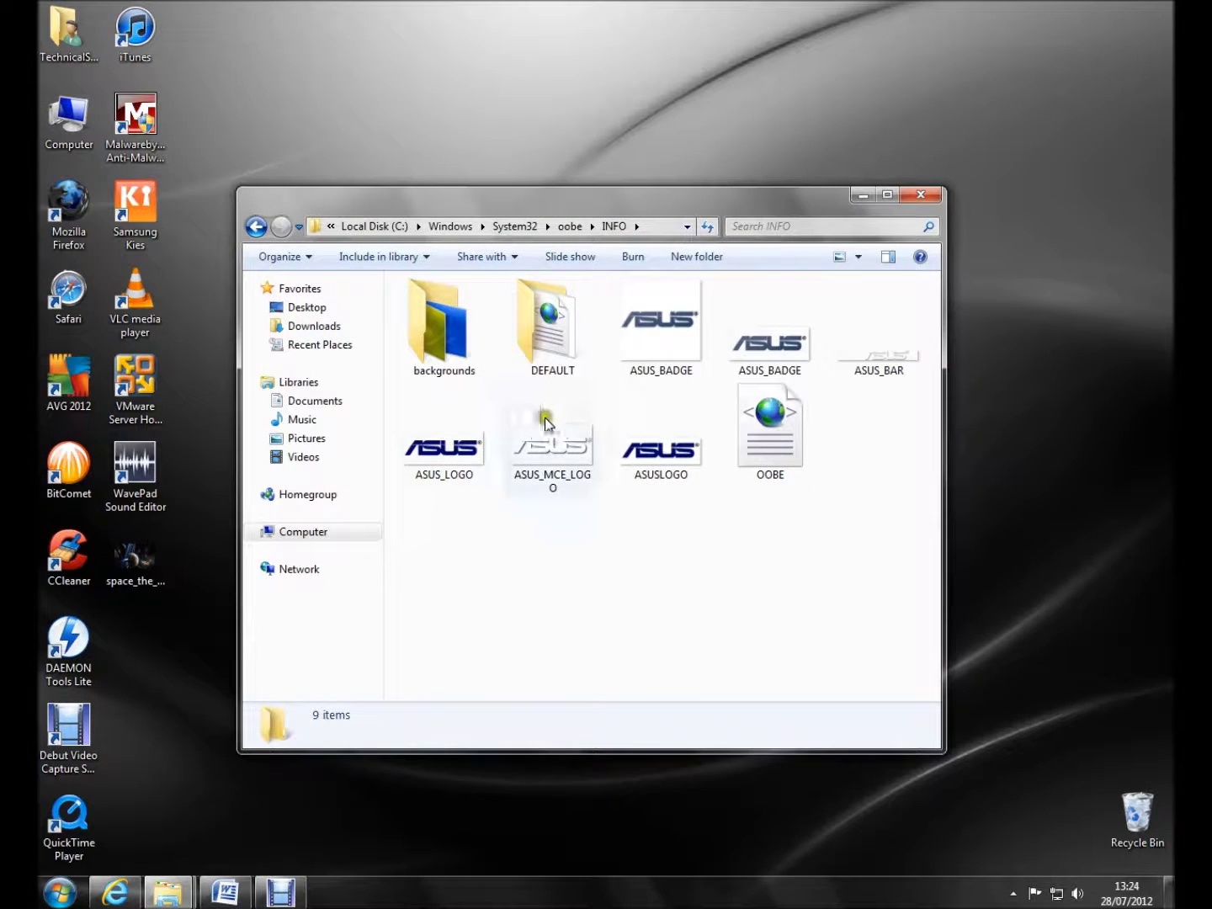
Create a new folder inside INFO with its default name and delete it again, granting administrator permission
click(699, 263)
click(589, 517)
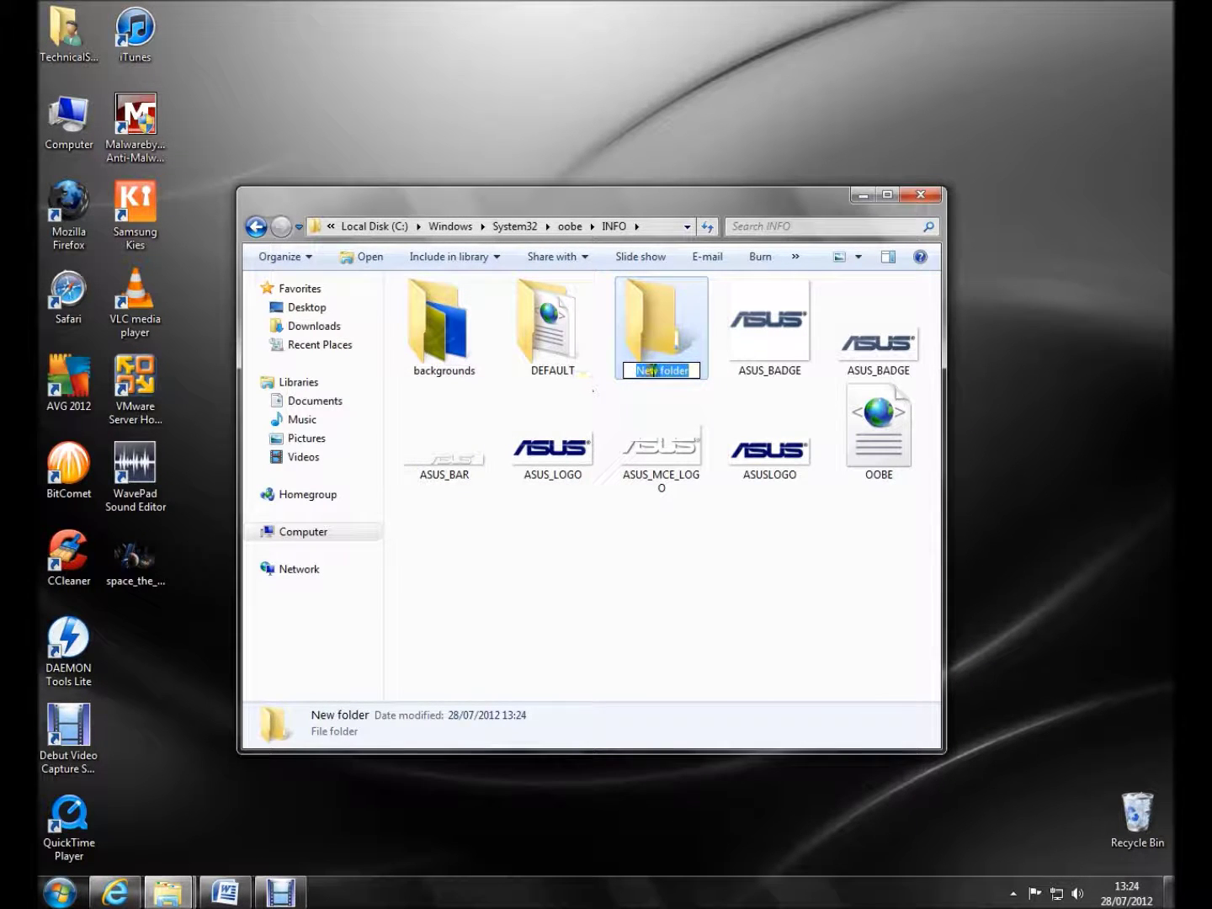
key(Return)
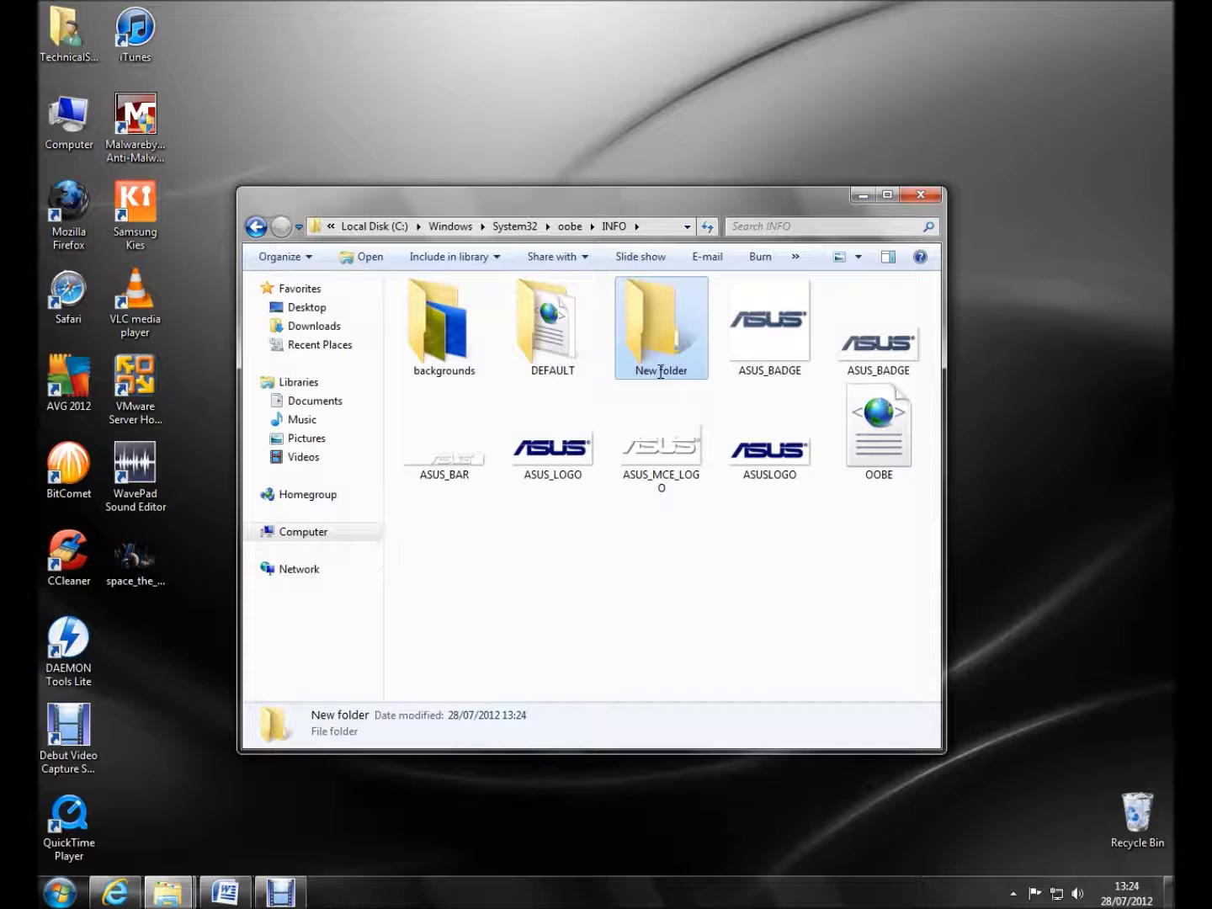
key(Delete)
click(679, 516)
click(601, 519)
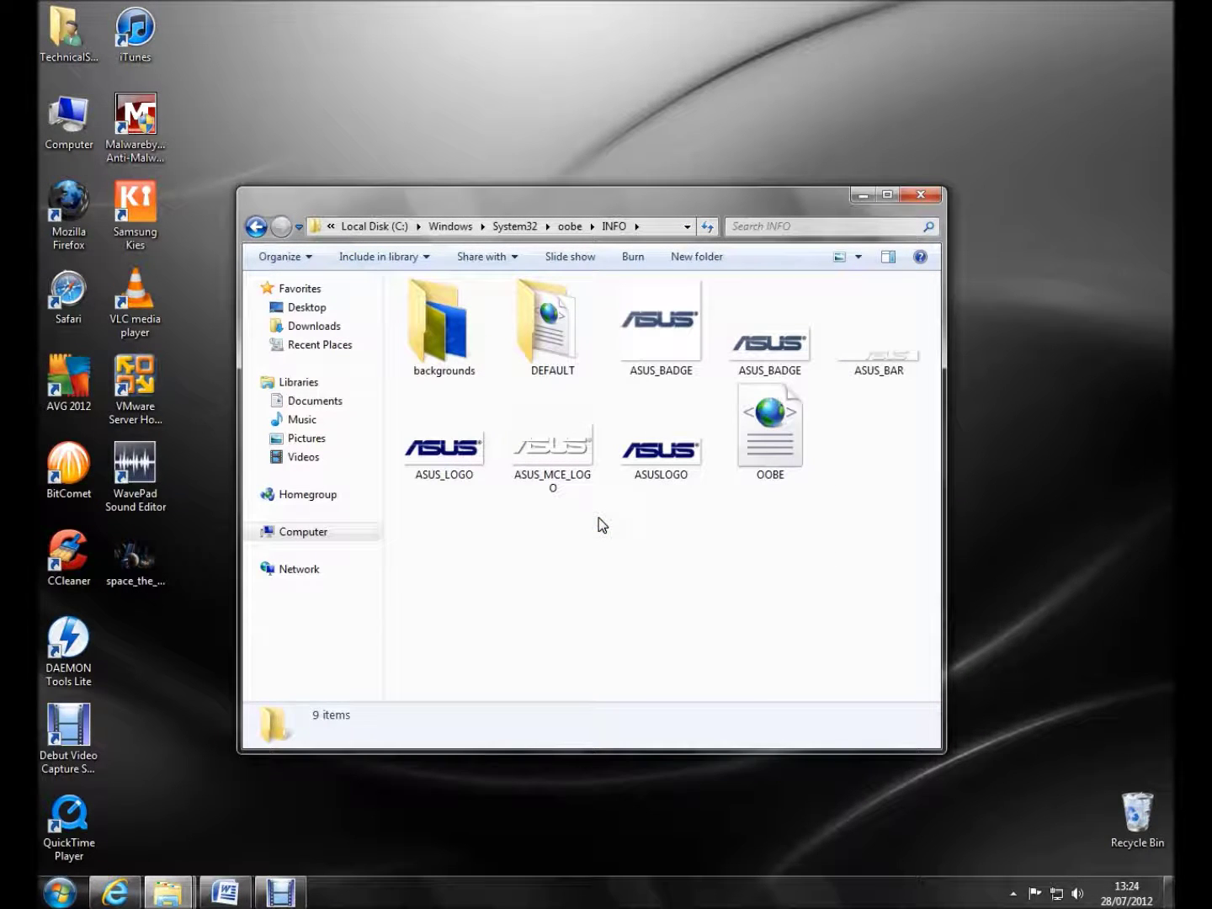
Open the backgrounds folder inside INFO and move the window clear of the desktop icons
key(Left)
key(Left)
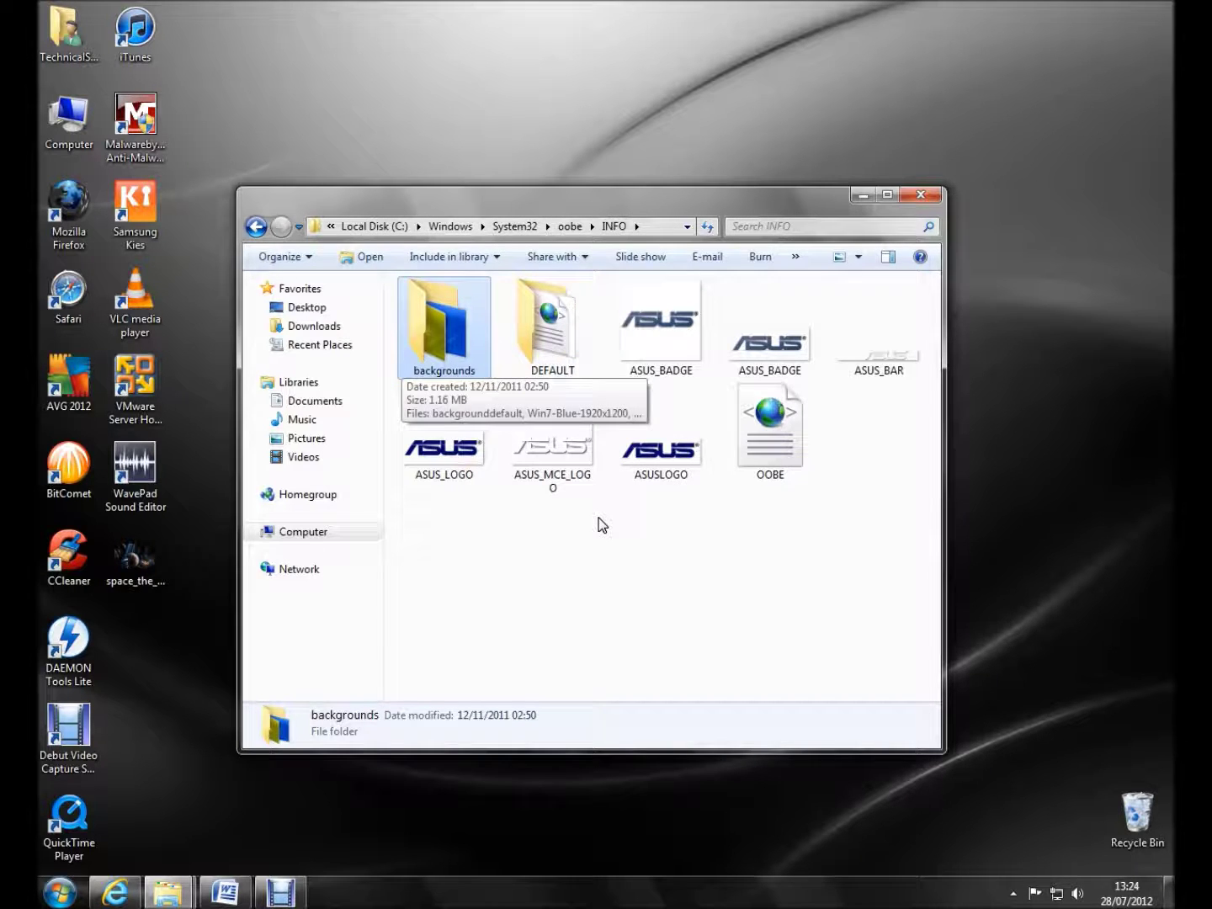
key(Return)
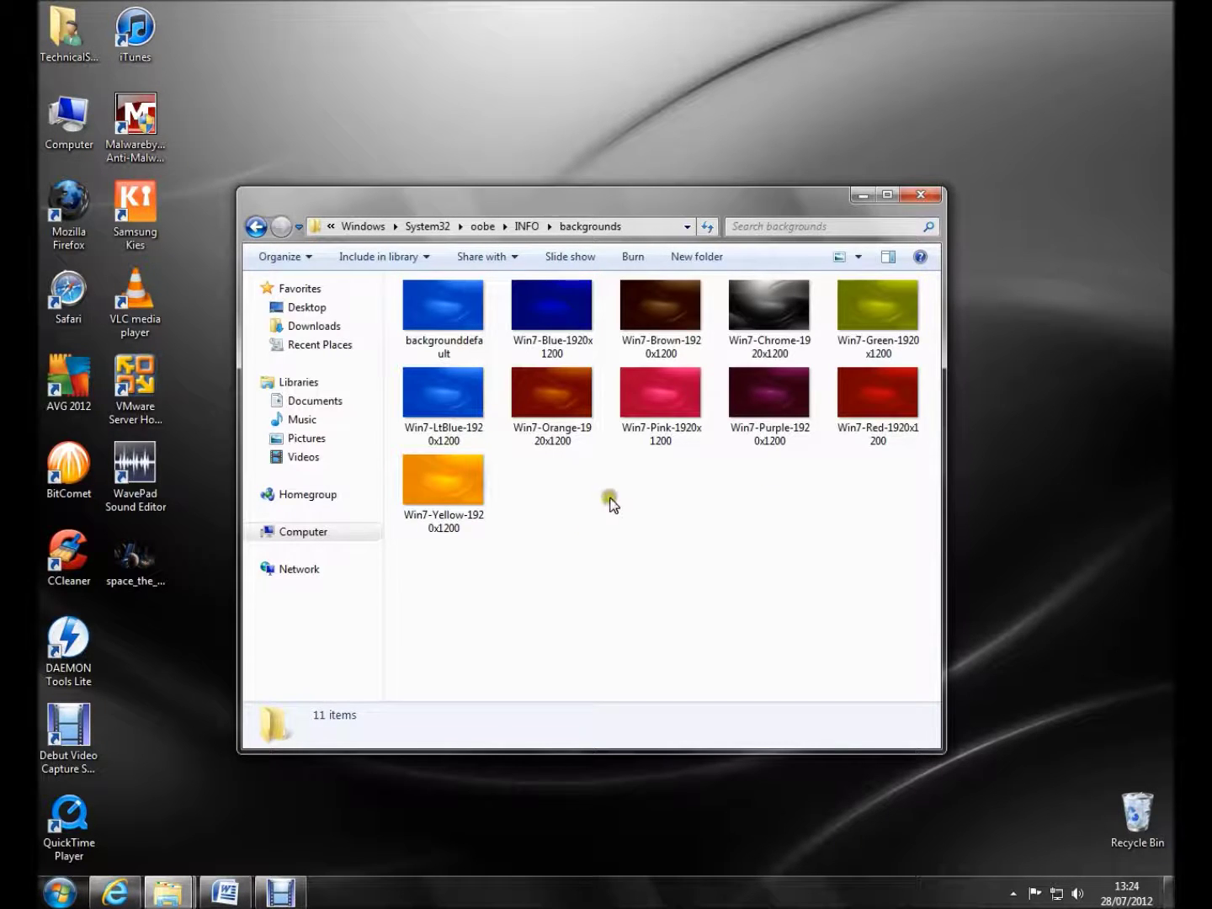
drag(598, 199, 659, 197)
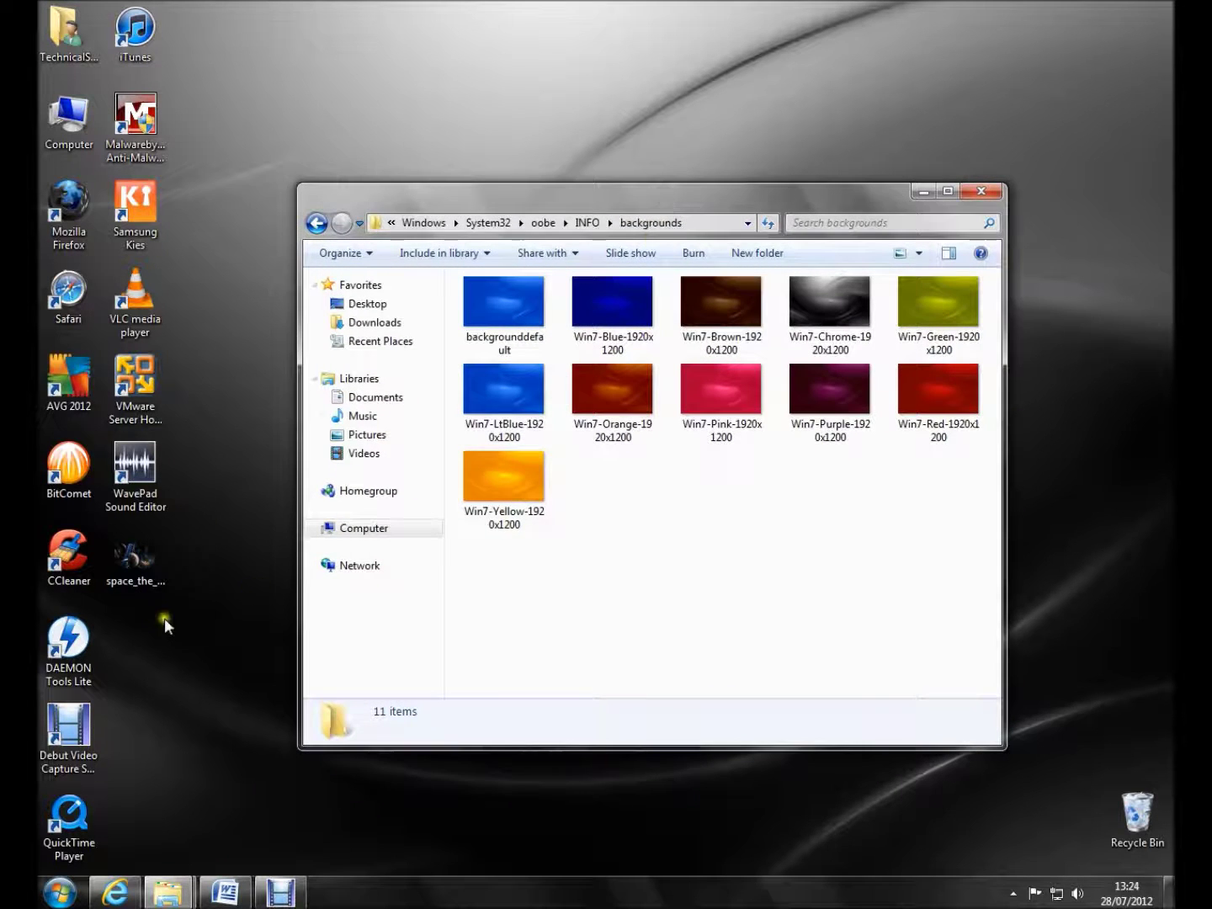
Preview the space_the_essence_of_the_galax image from the desktop at full size and close the viewer
click(134, 557)
double_click(168, 580)
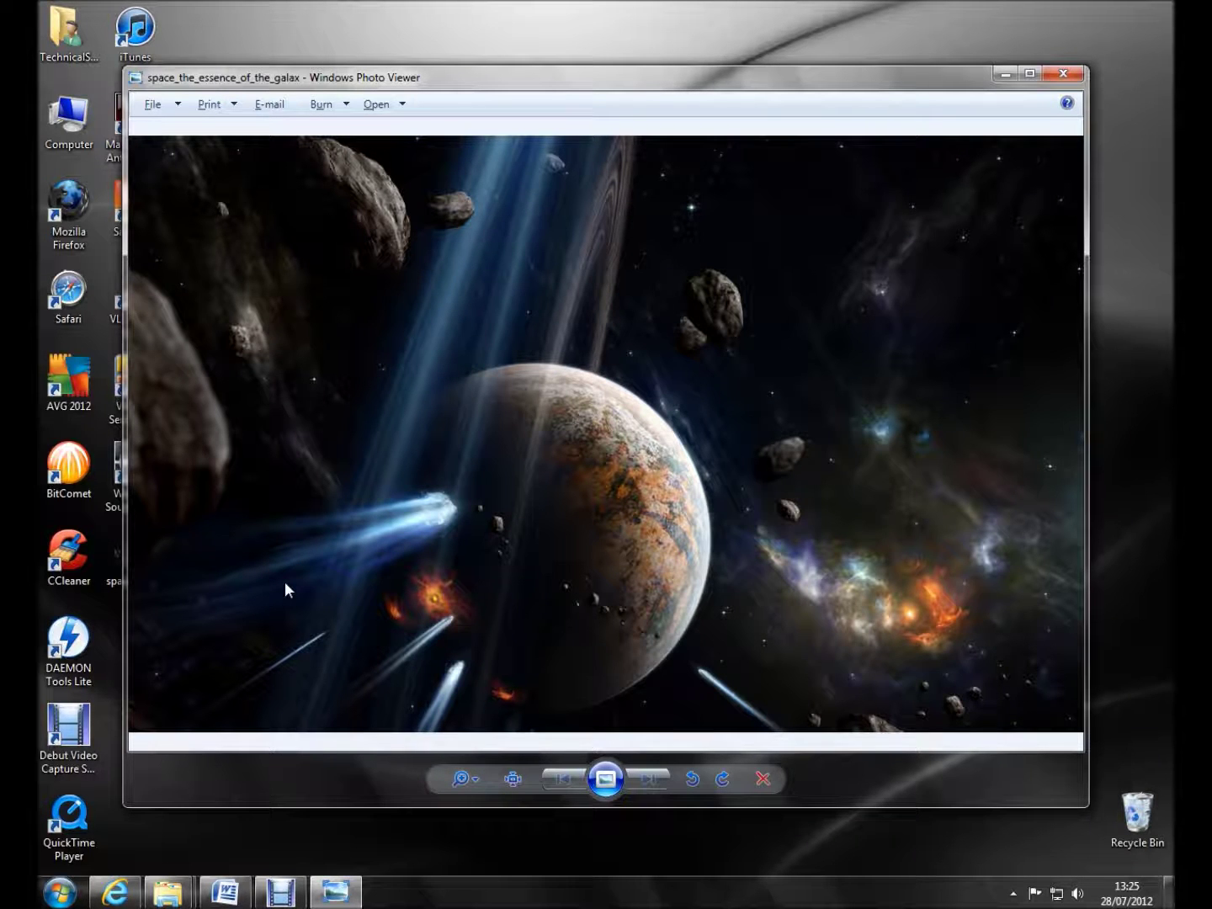
key(alt+F4)
Copy the space_the_essence_of_the_galax image from the desktop into the backgrounds folder, granting administrator permission
click(135, 572)
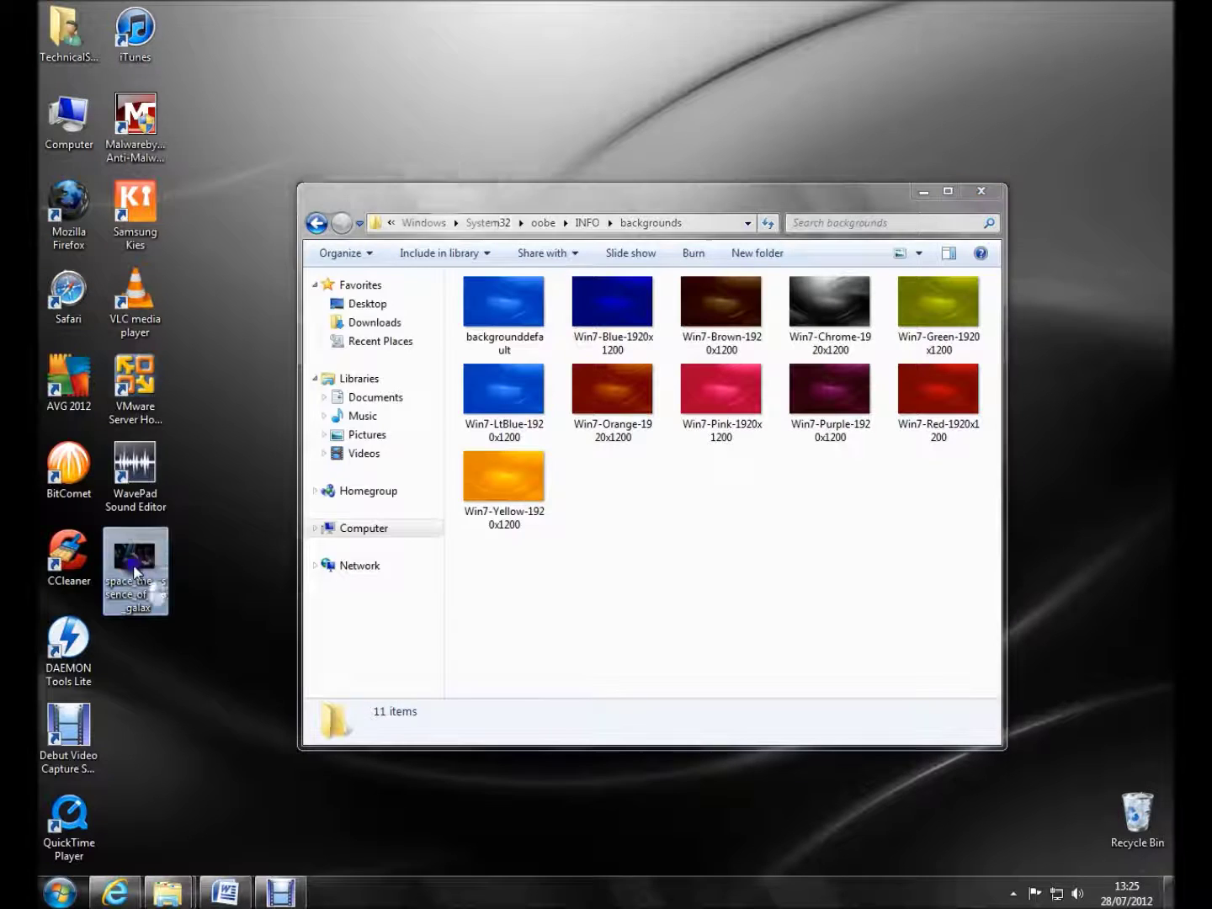
right_click(134, 572)
key(Escape)
click(698, 574)
right_click(682, 535)
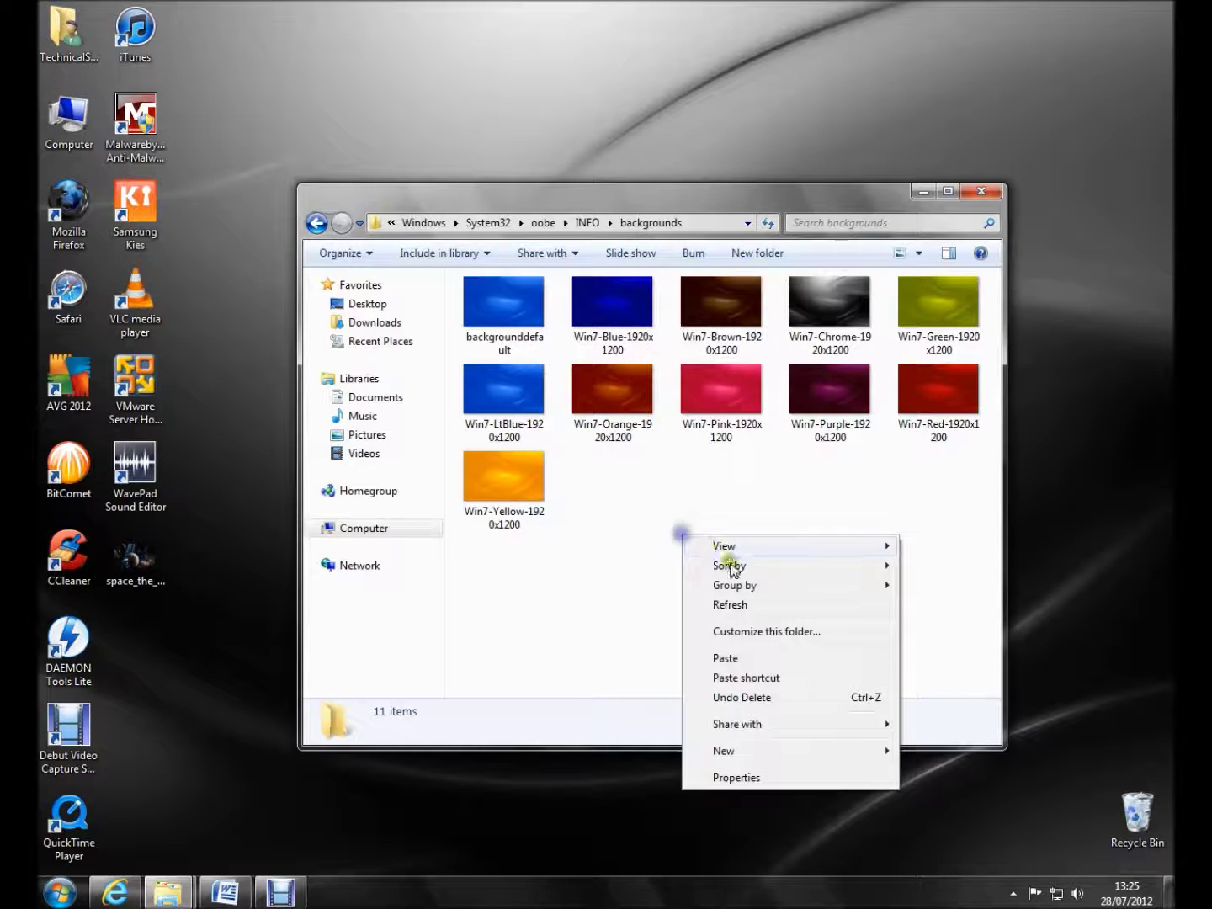
click(755, 654)
click(603, 515)
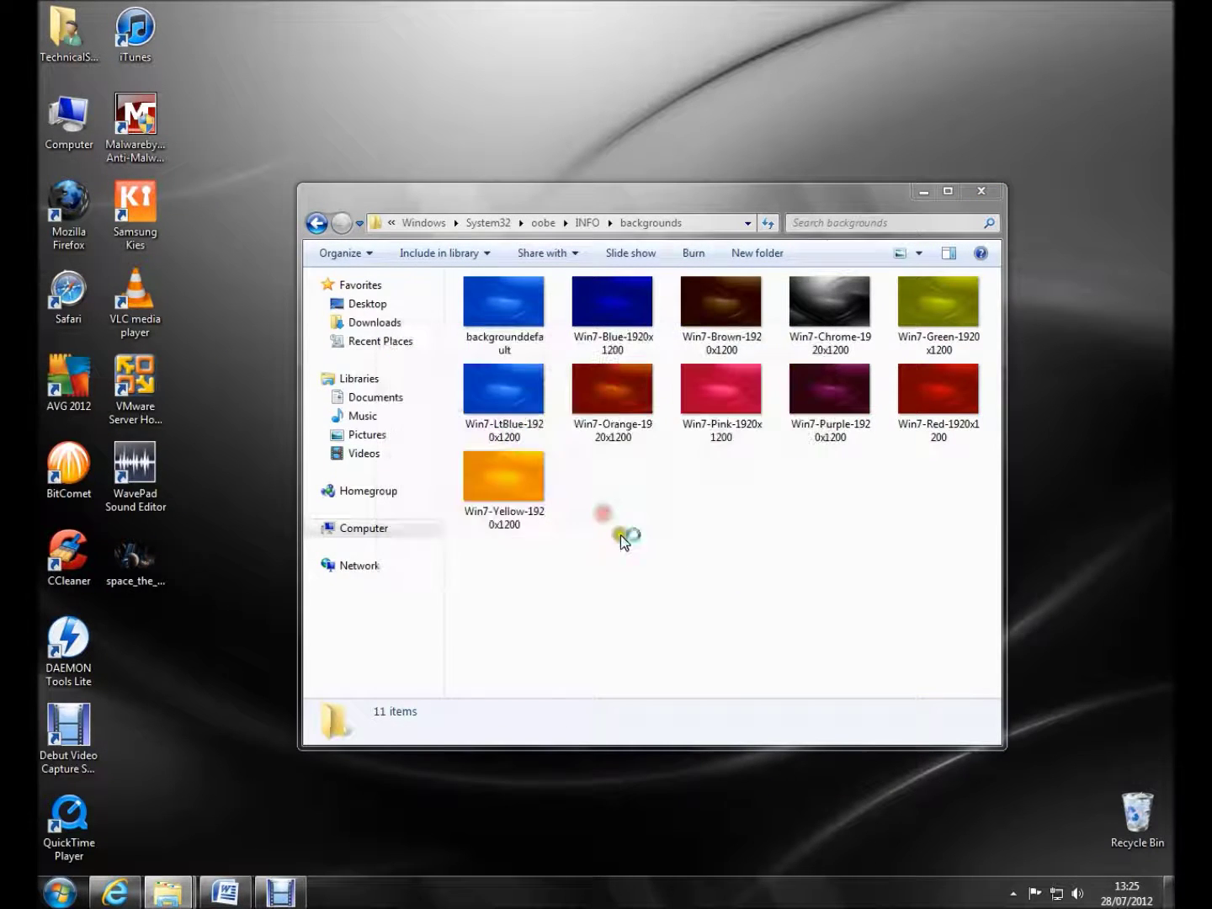
click(716, 522)
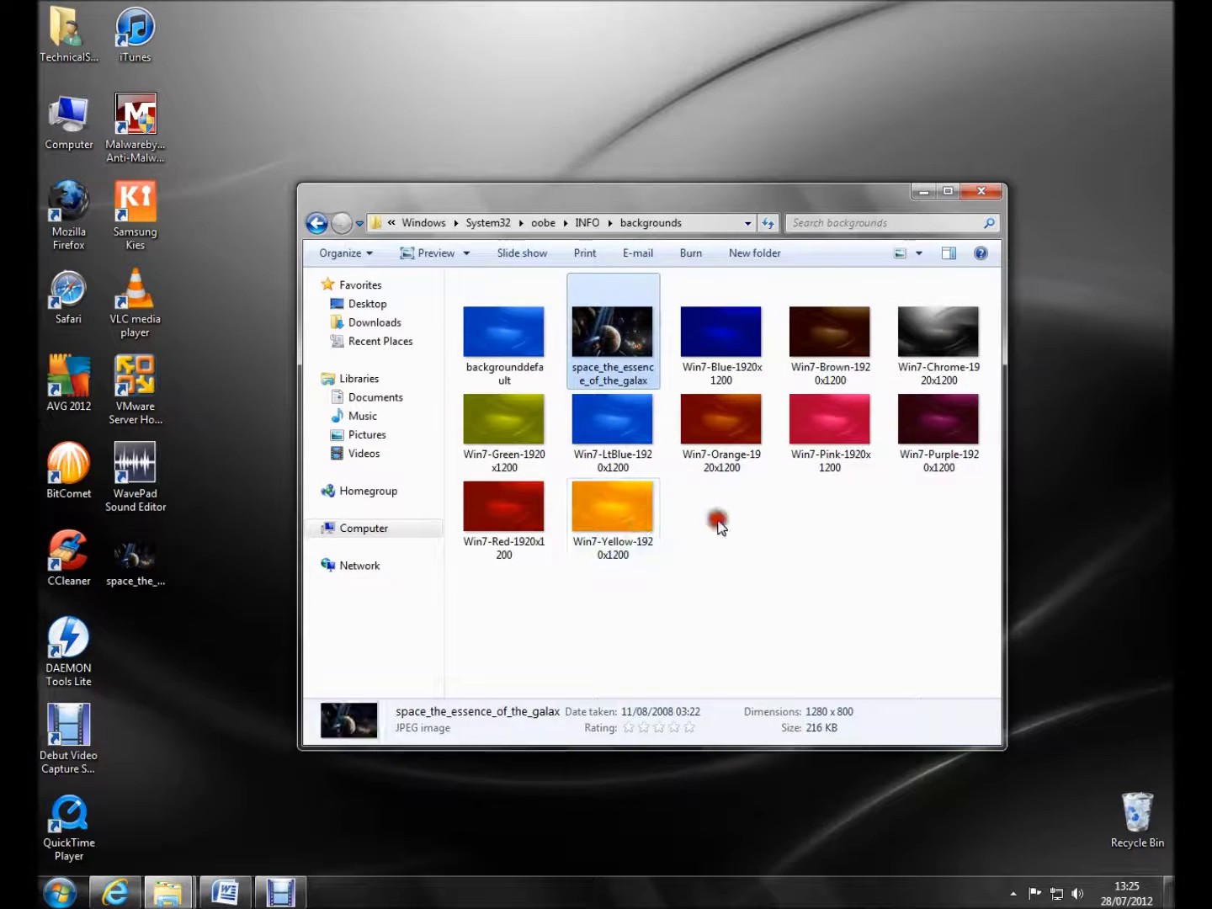
Rename the original backgrounddefault image to backgrounddefault2 with administrator permission
click(533, 377)
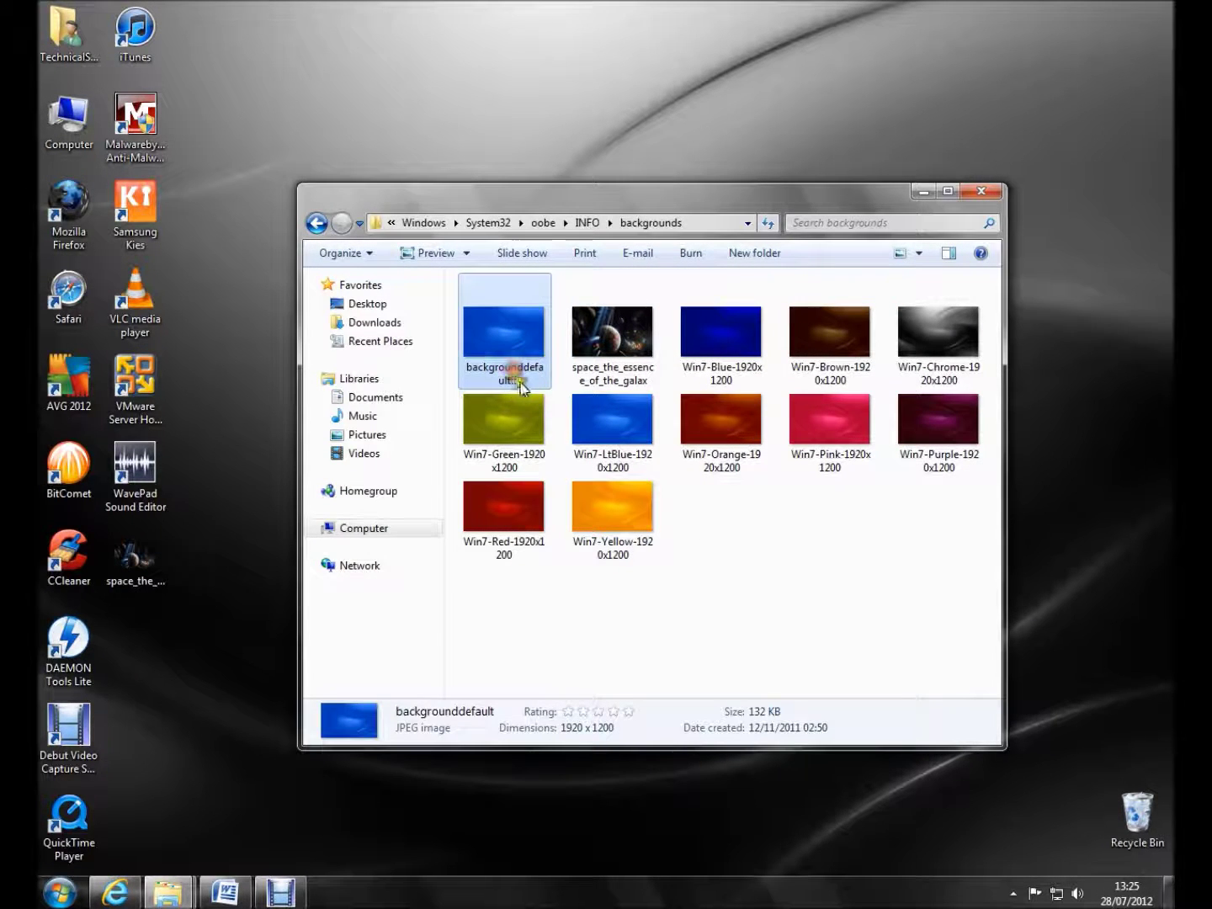
click(517, 386)
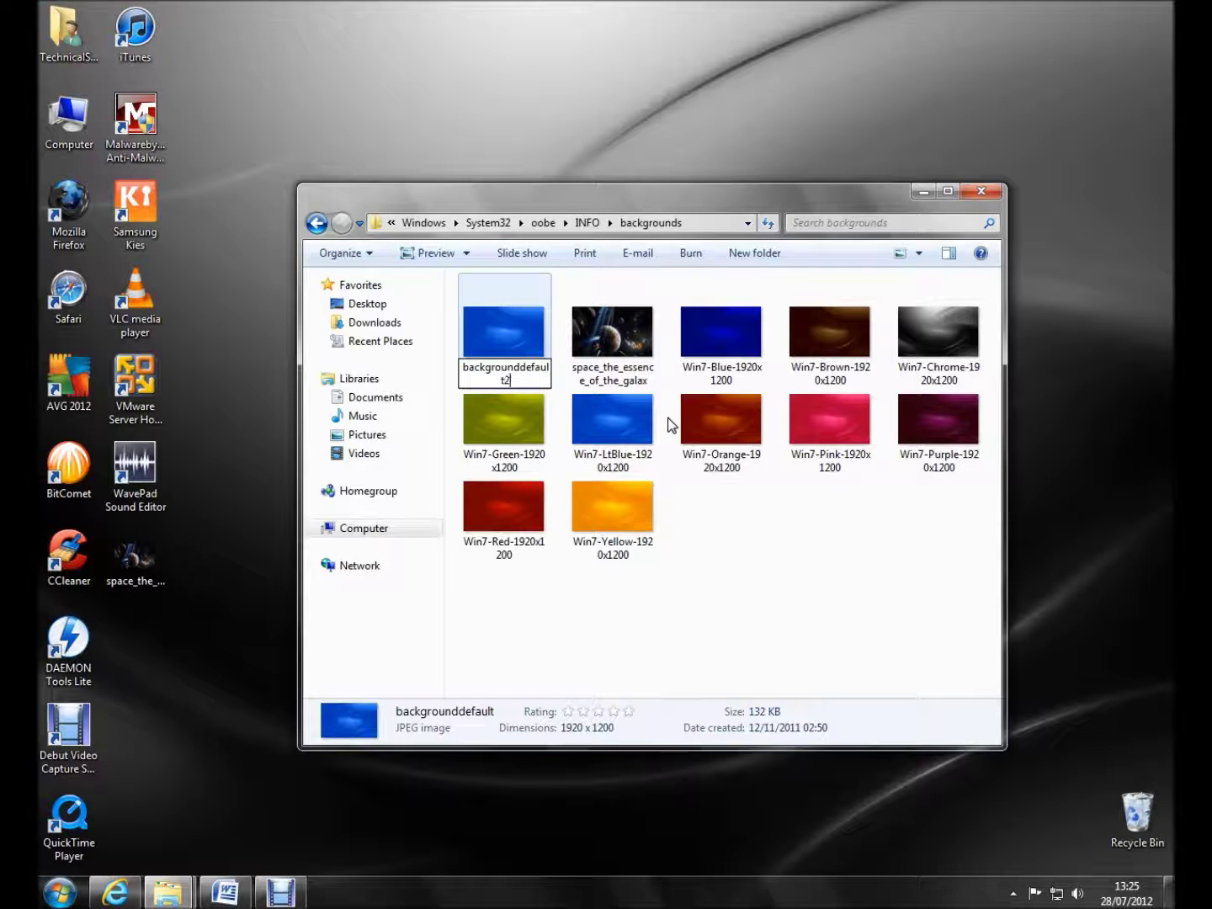
key(Return)
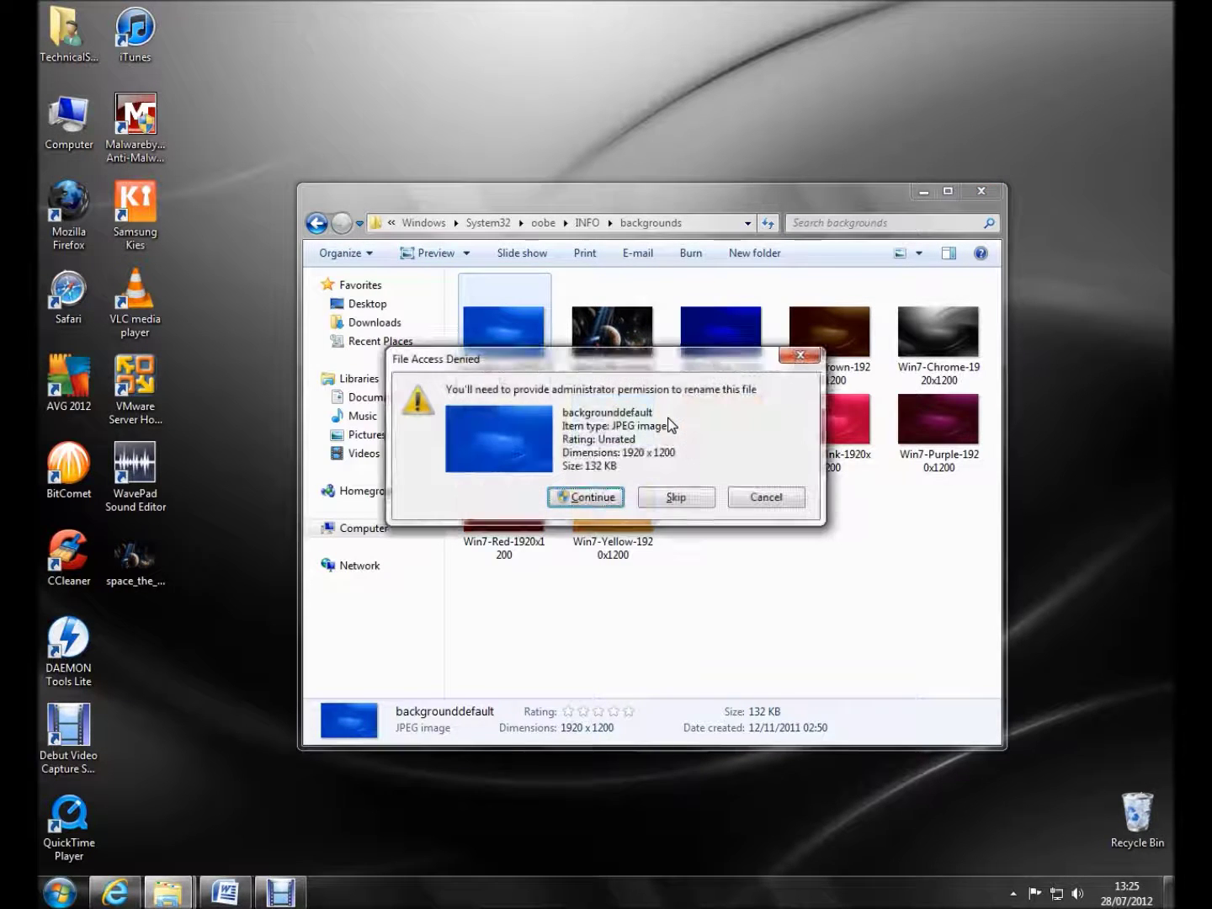
click(593, 498)
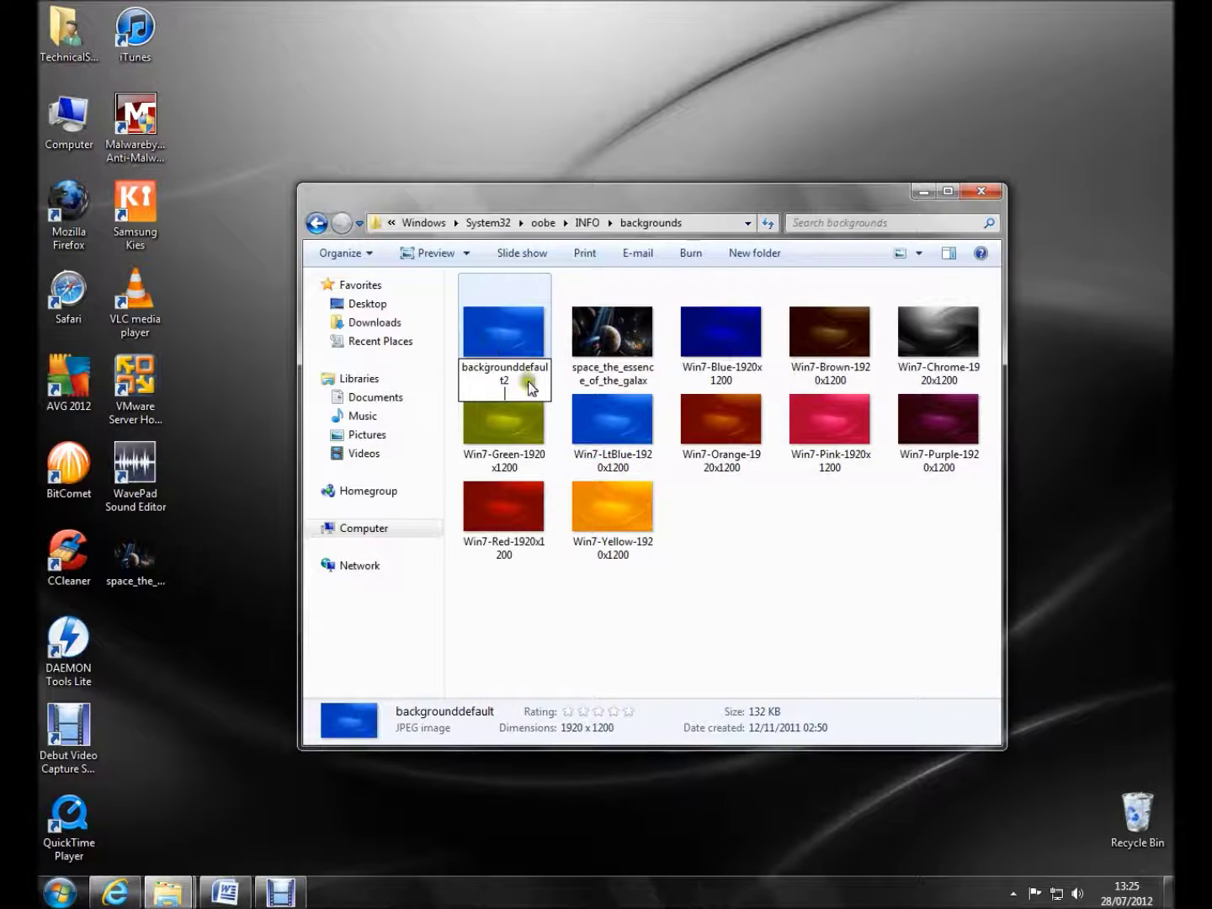
Rename the space_the_essence_of_the_galax image in the backgrounds folder to backgrounddefault with administrator permission
click(504, 343)
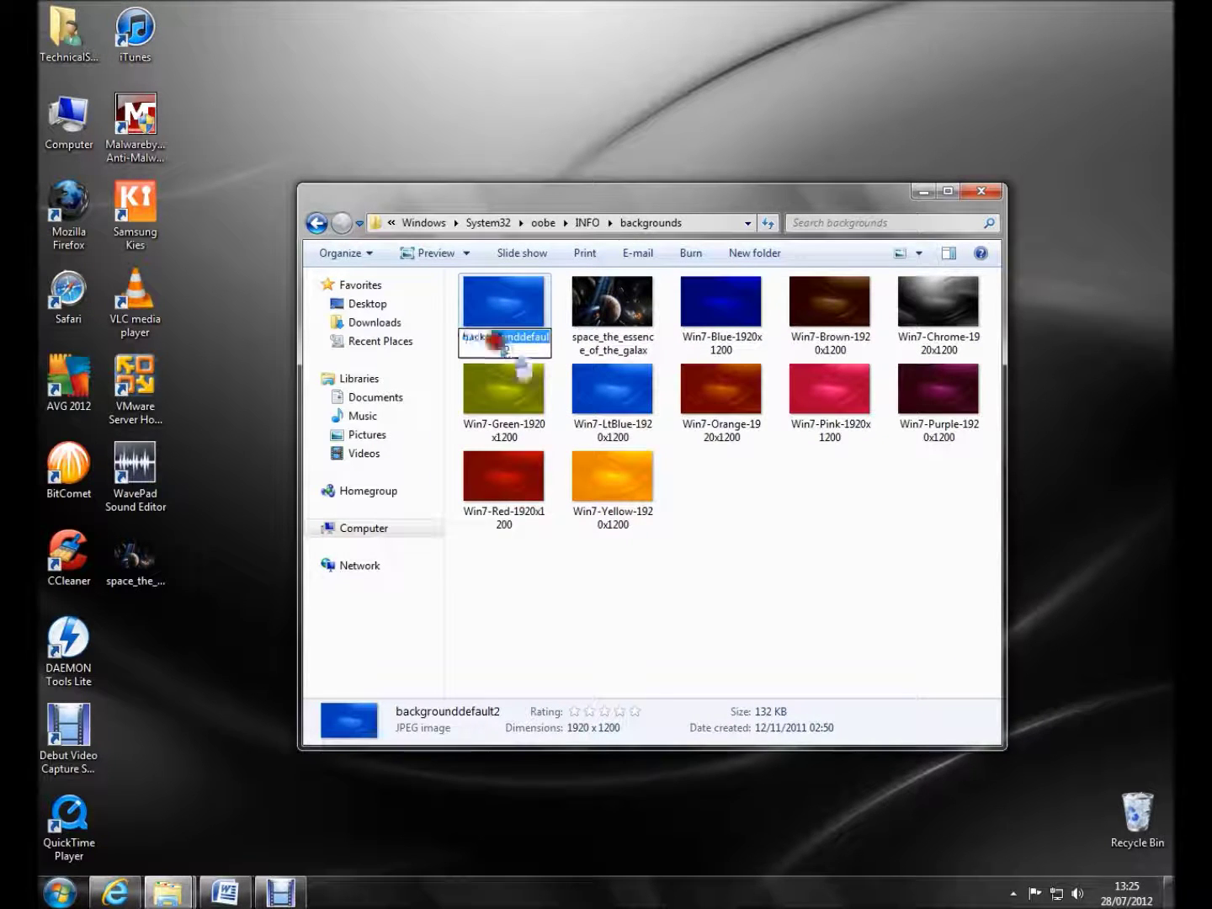
right_click(488, 337)
click(565, 394)
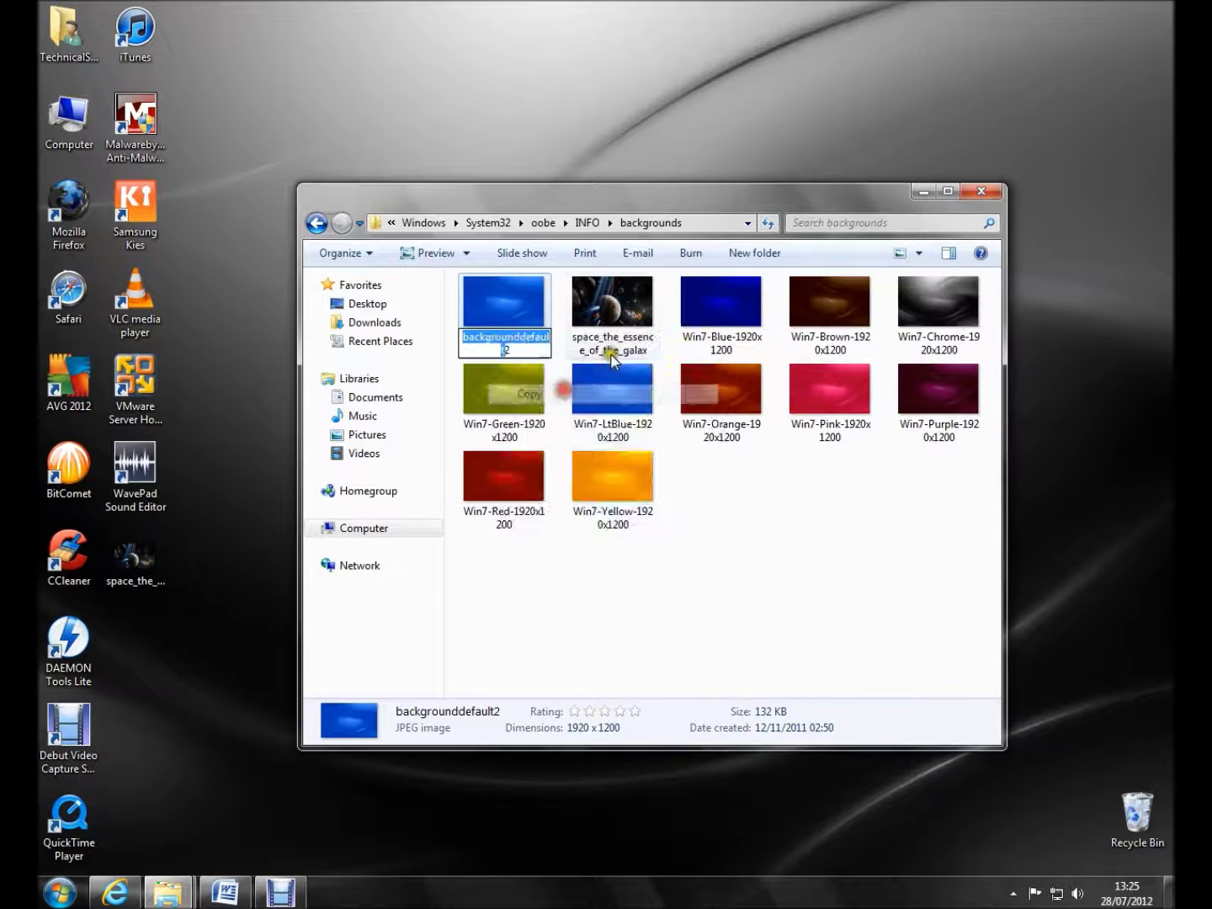
click(610, 338)
click(614, 350)
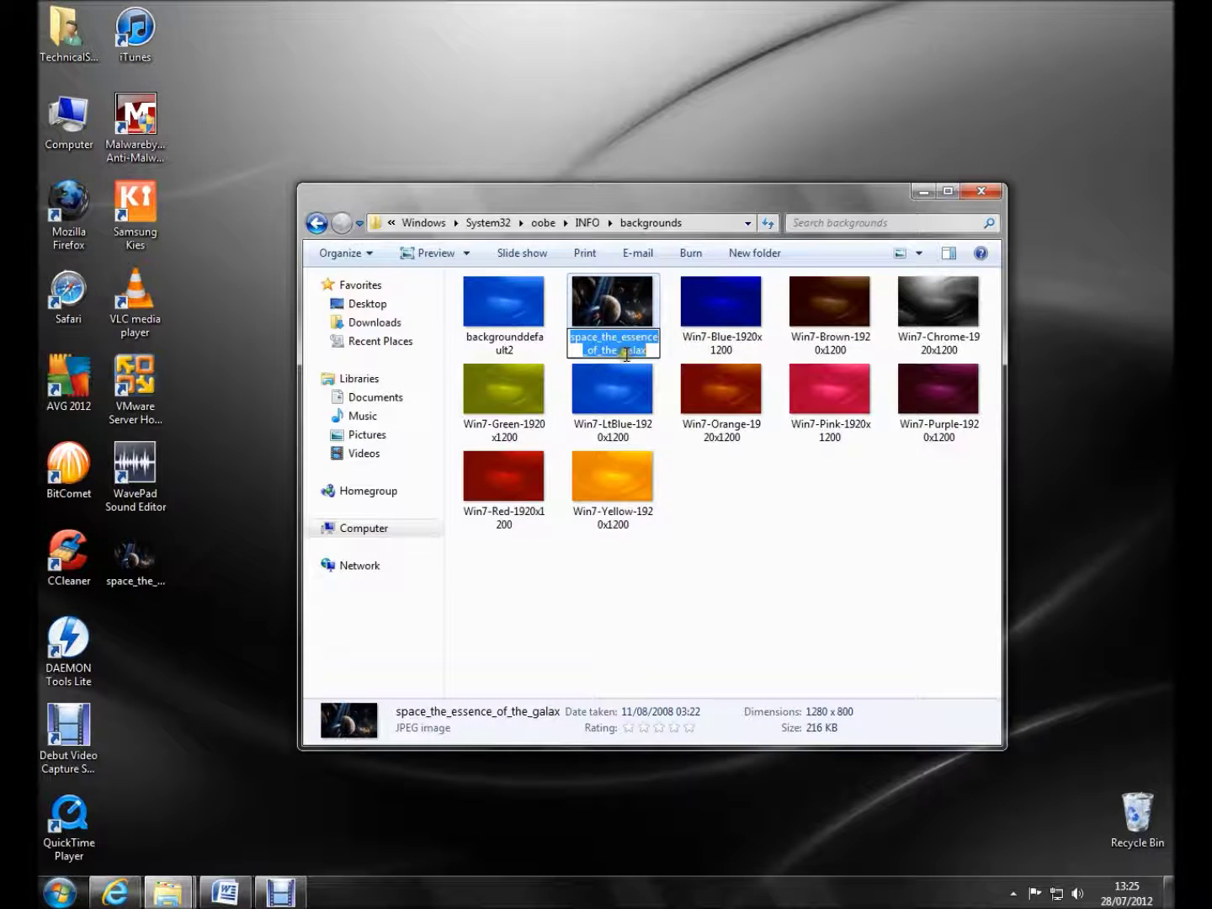
text(backgrou)
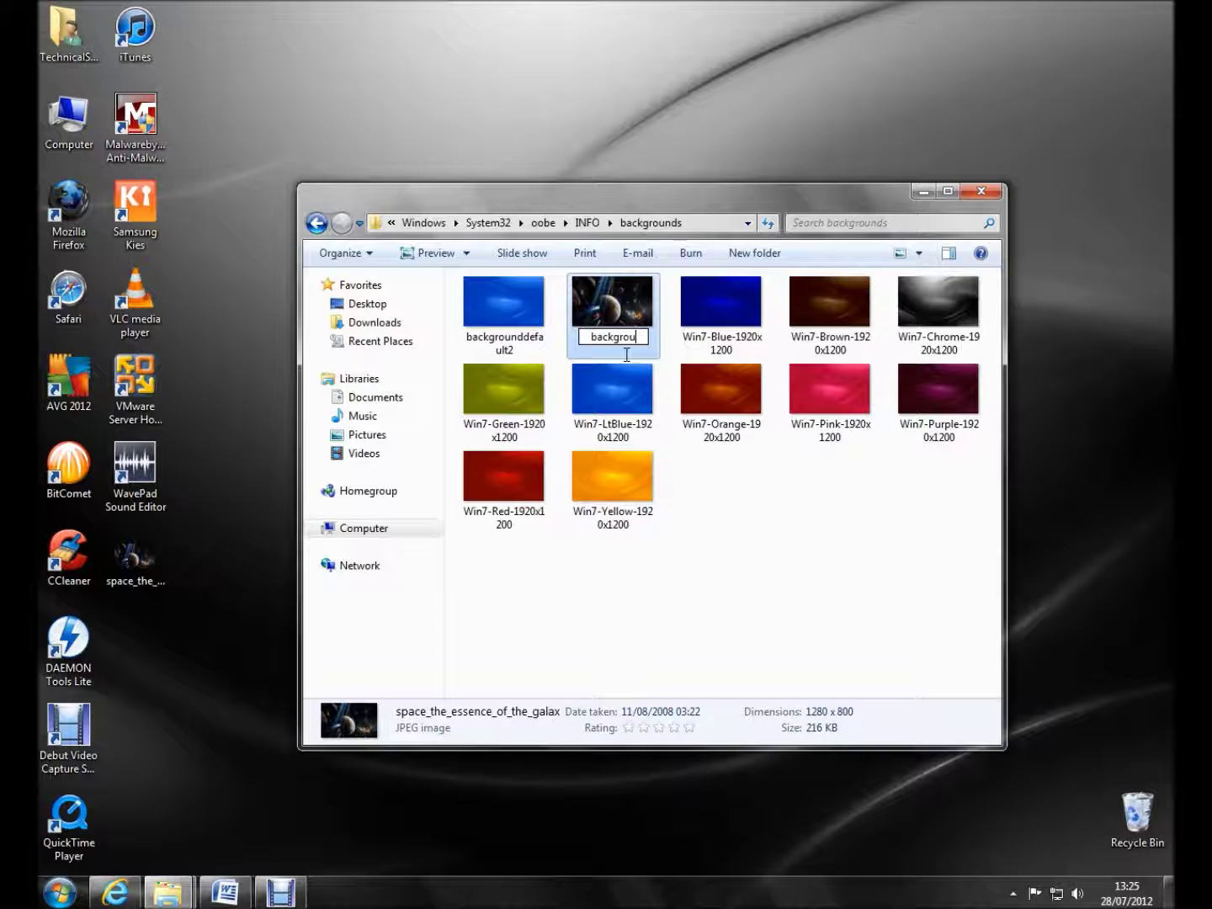
text(nddefault)
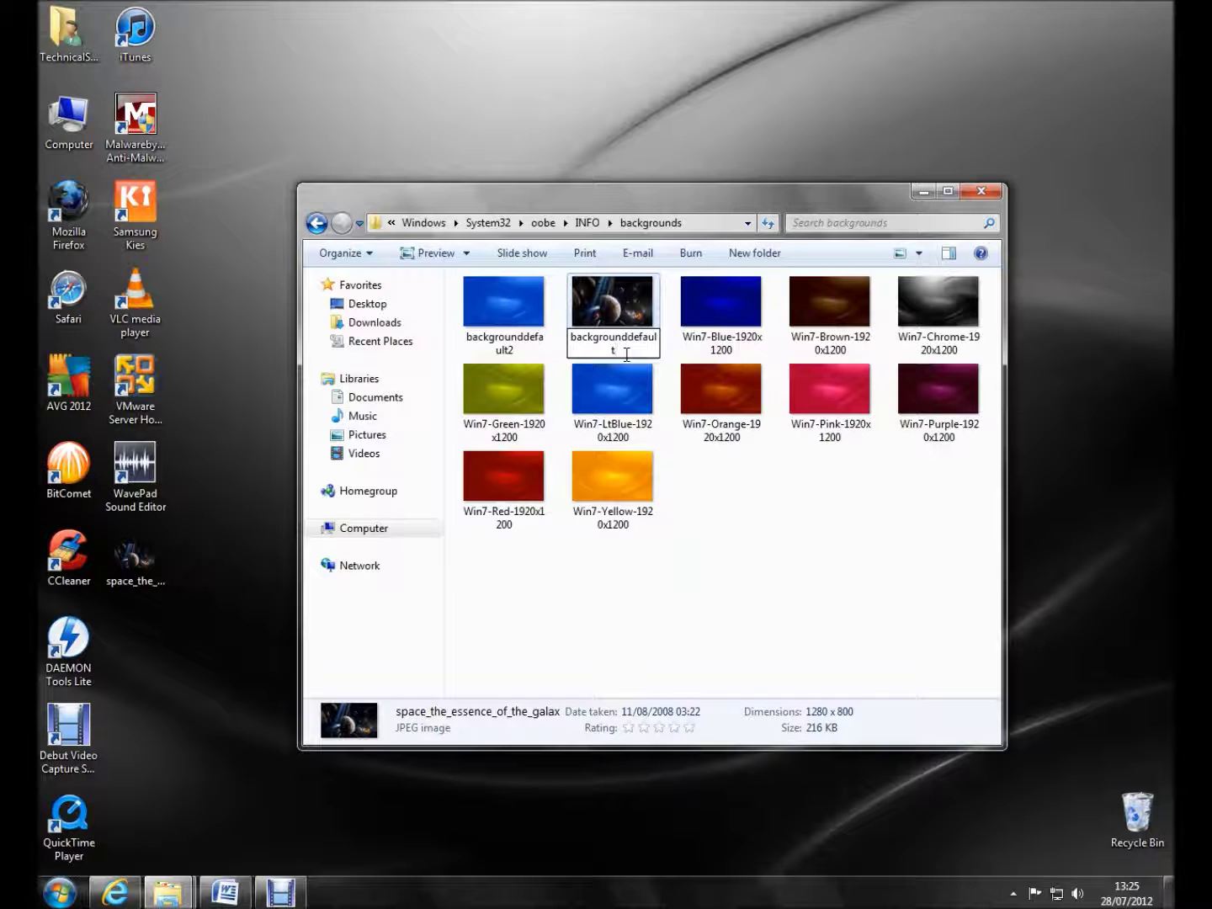
click(771, 480)
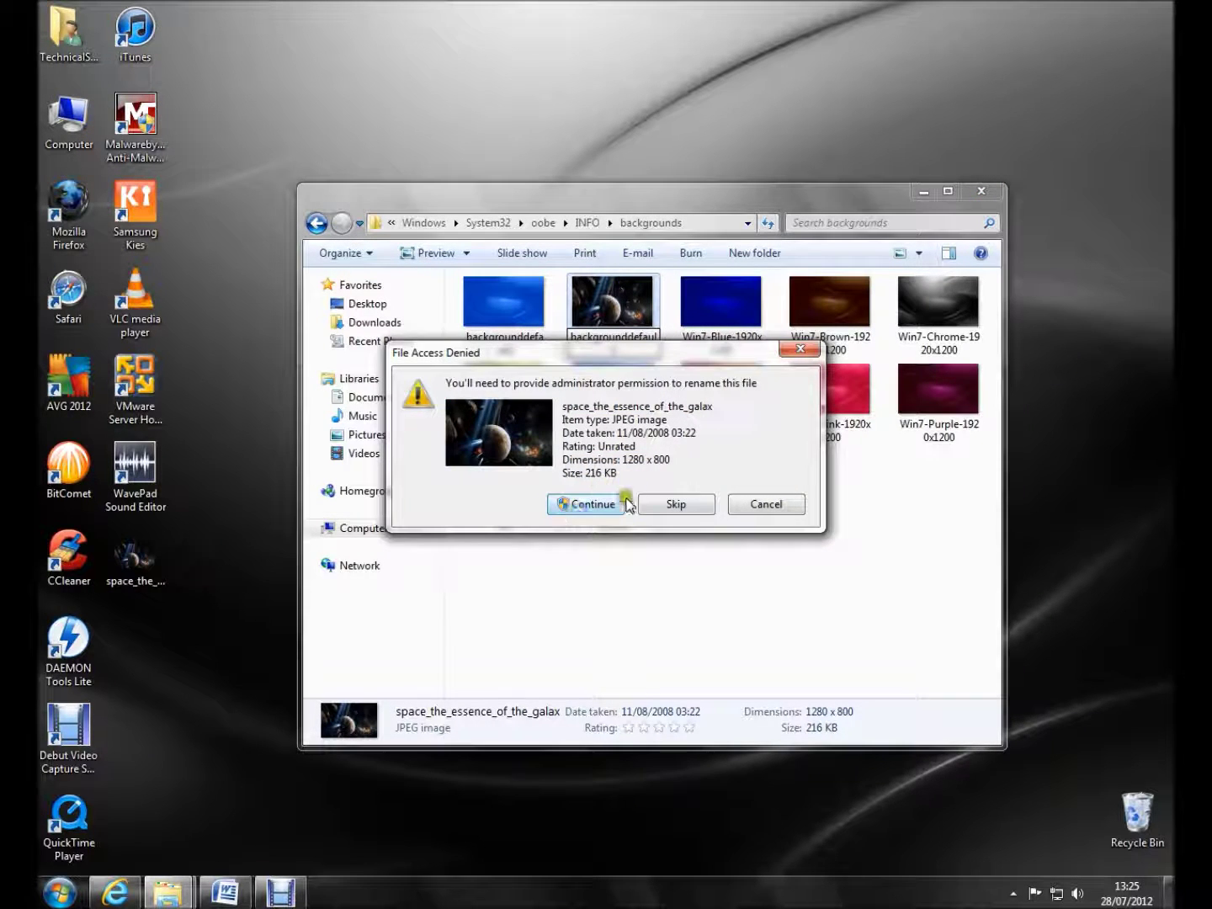
click(601, 505)
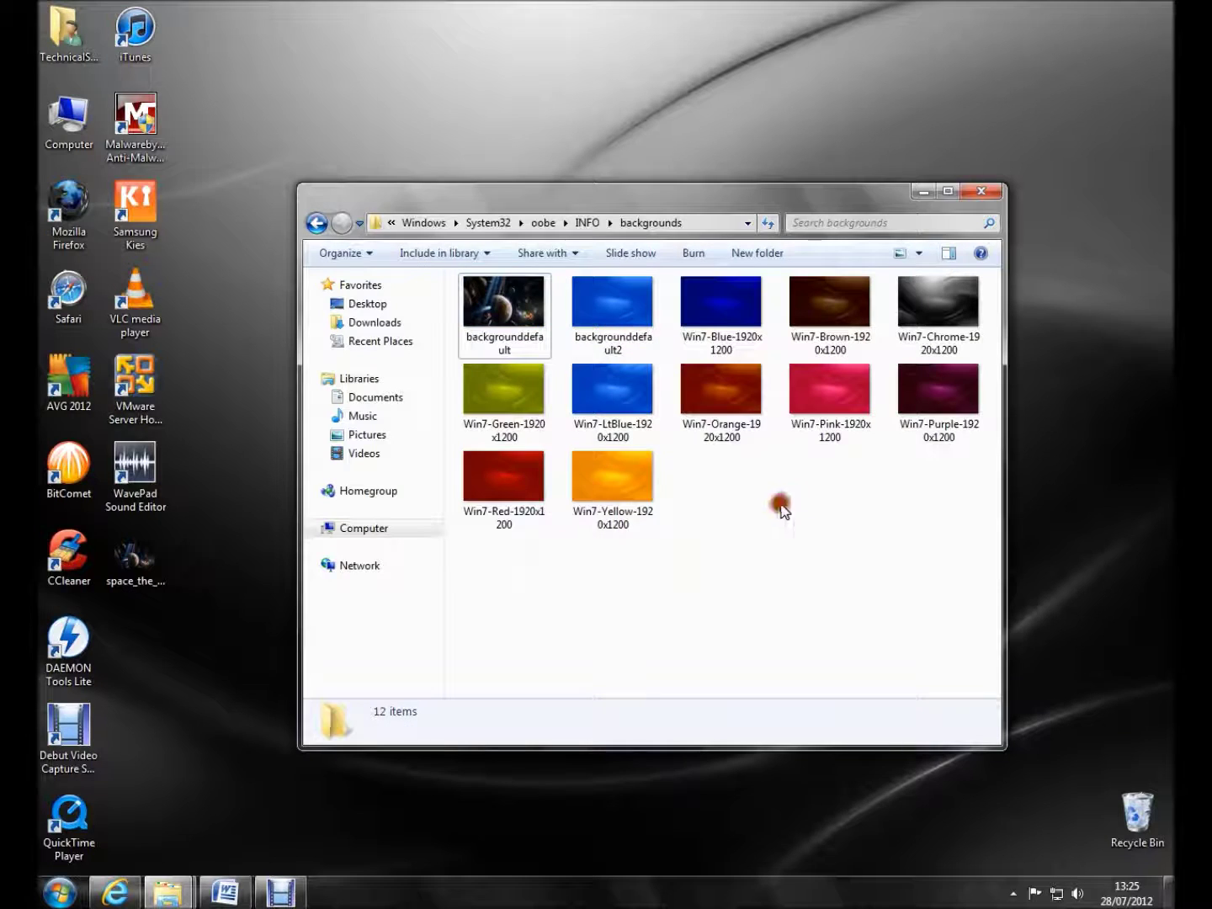
Reposition the backgrounds folder window and clear the file selection
click(528, 333)
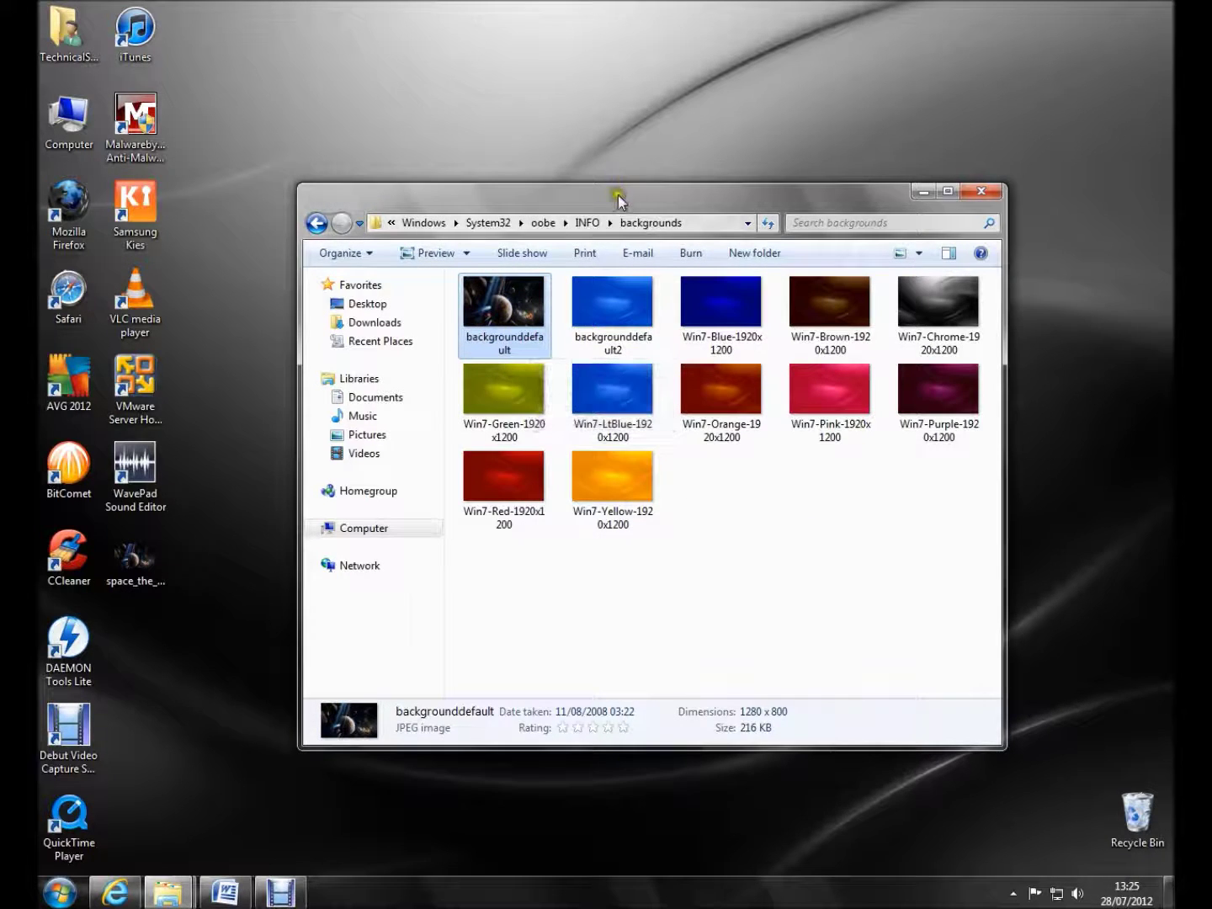
drag(618, 195, 565, 181)
click(695, 512)
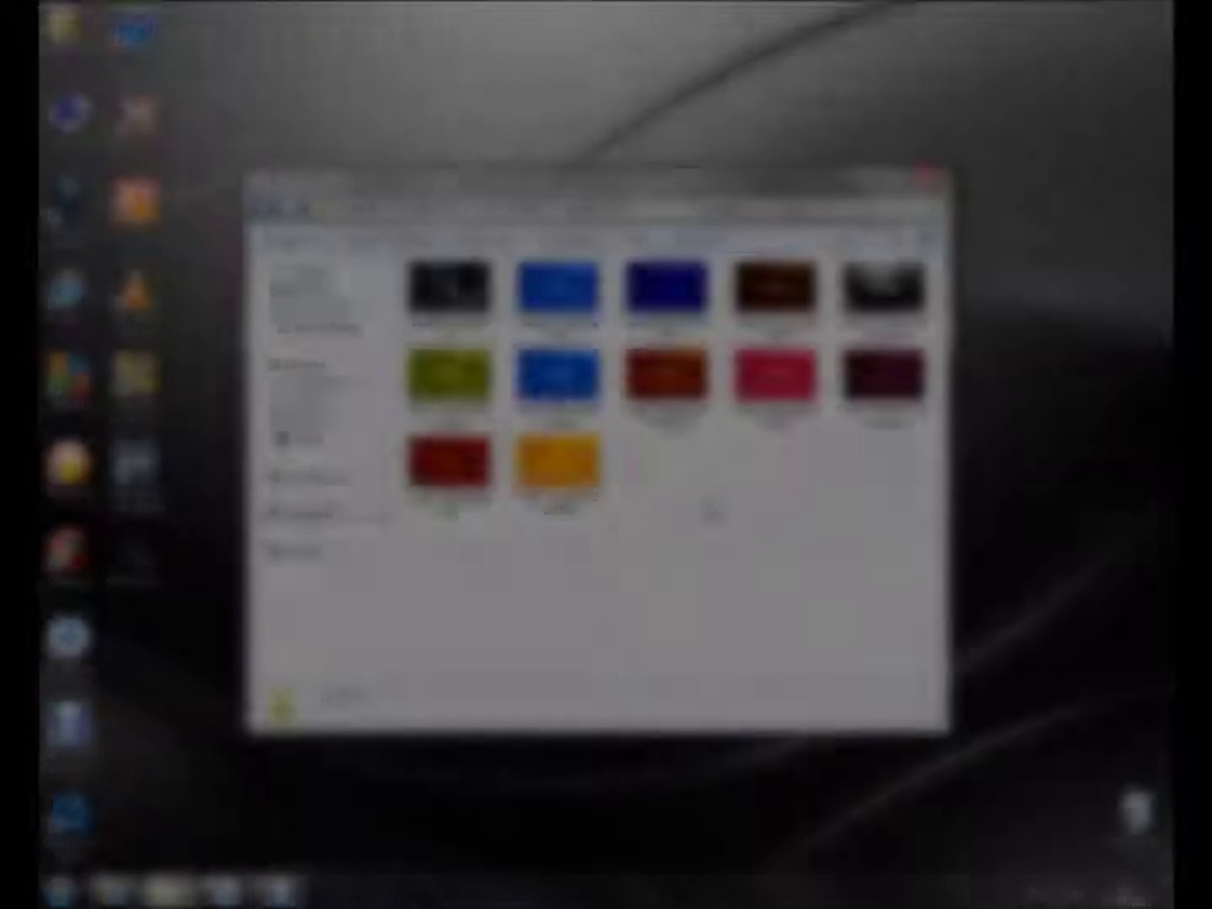